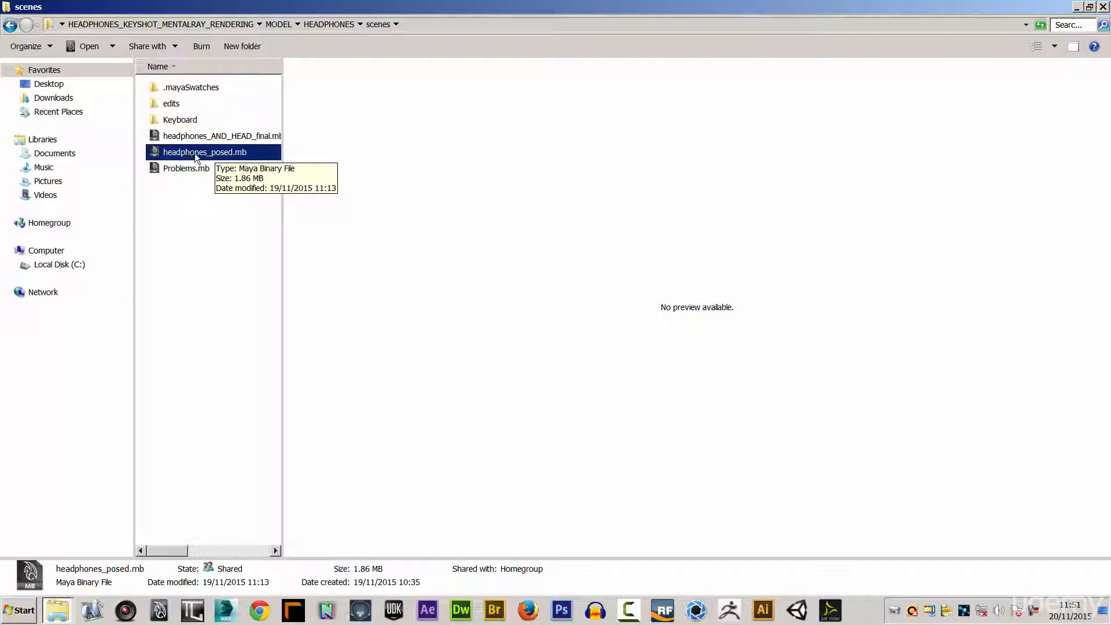
Open the HEADPHONES project's sourceimages folder and widen the file list to show its thumbnails in four columns.
click(11, 25)
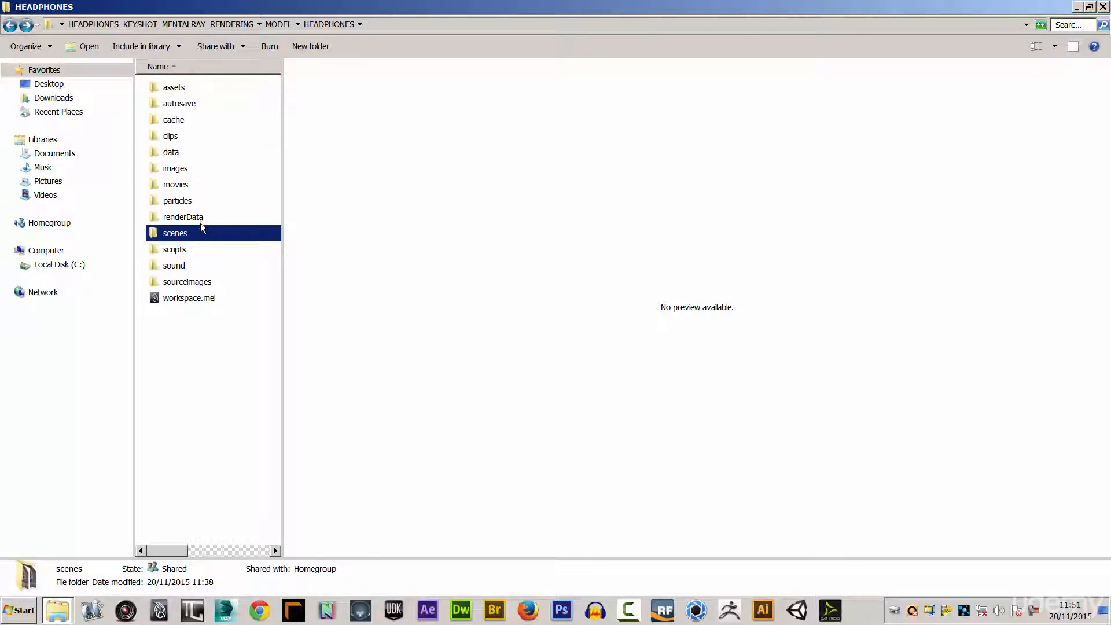
click(183, 288)
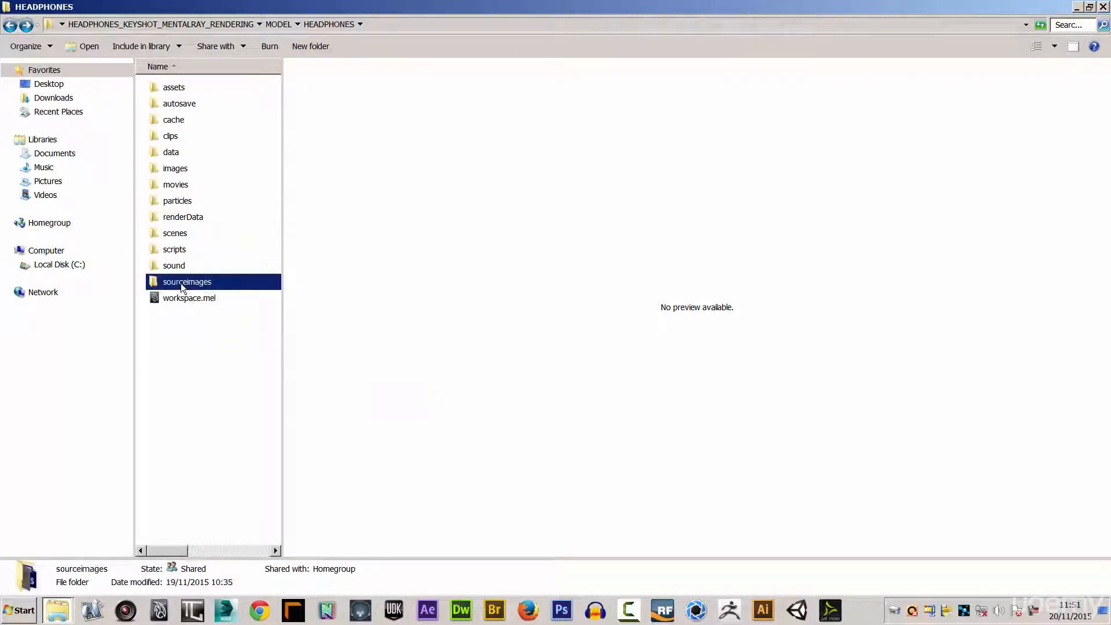
double_click(183, 288)
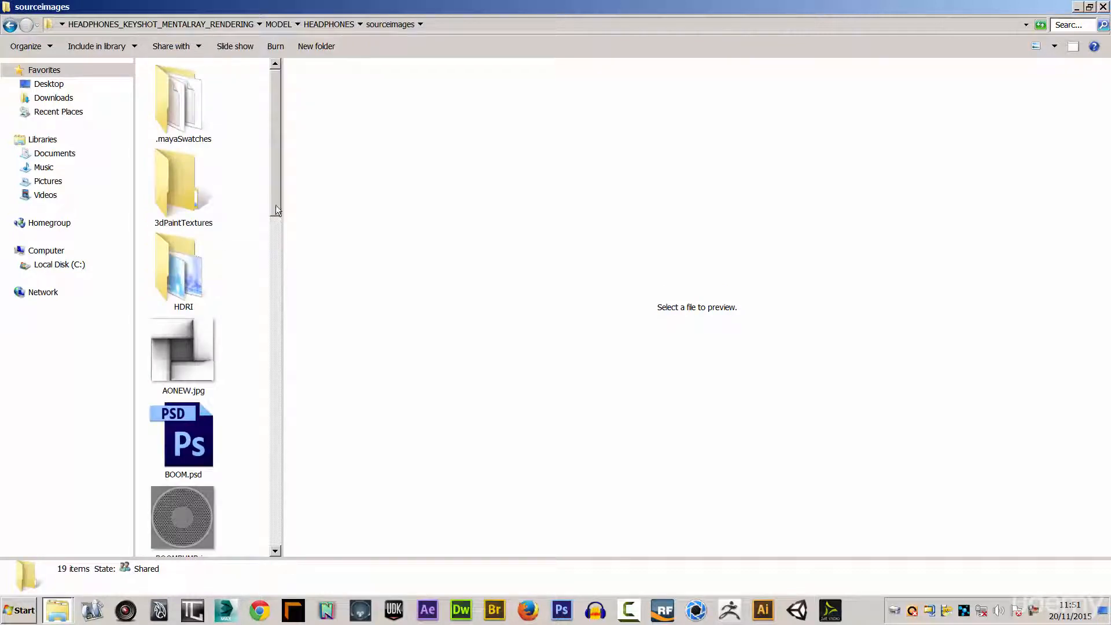
drag(276, 206, 280, 234)
click(280, 247)
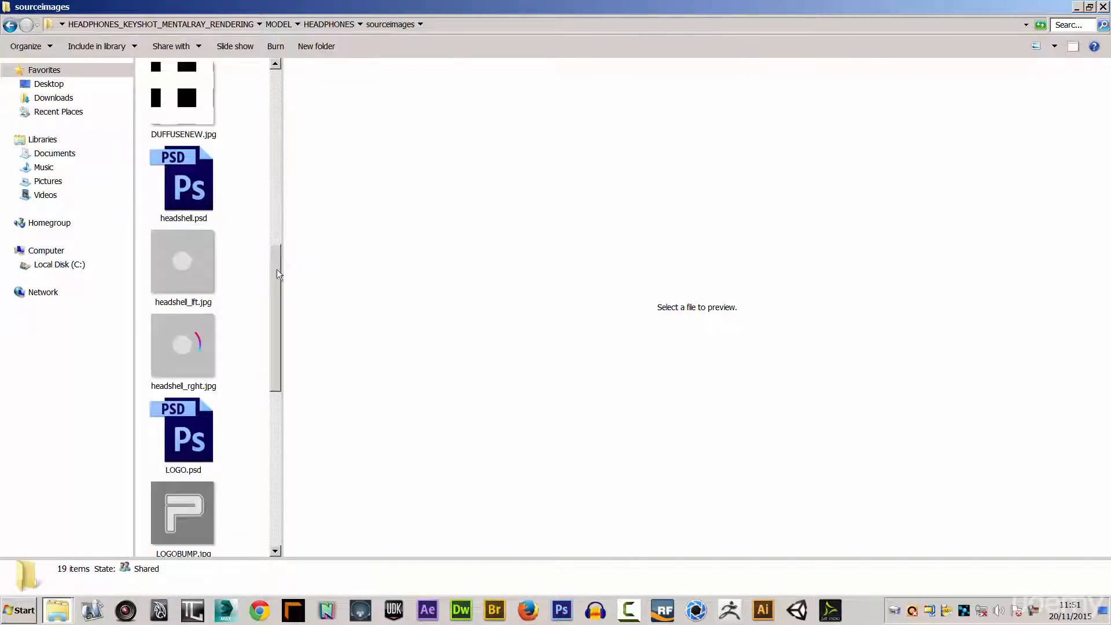
drag(282, 264, 527, 265)
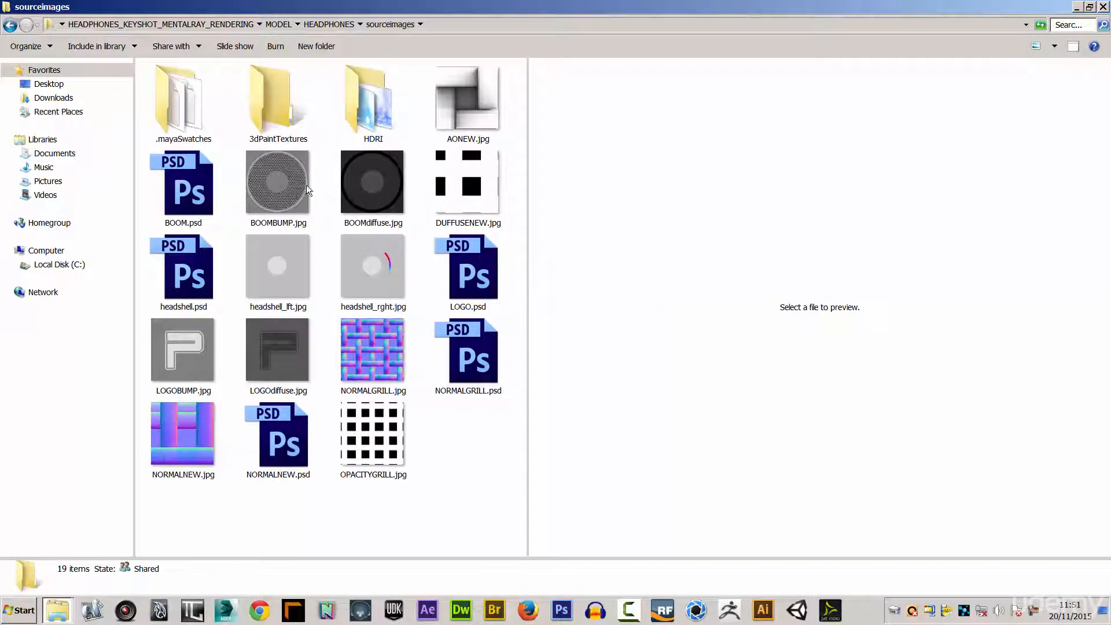
Preview the BOOMBUMP.jpg and BOOMdiffuse.jpg textures, and compare NORMALGRILL.jpg with OPACITYGRILL.jpg.
click(274, 188)
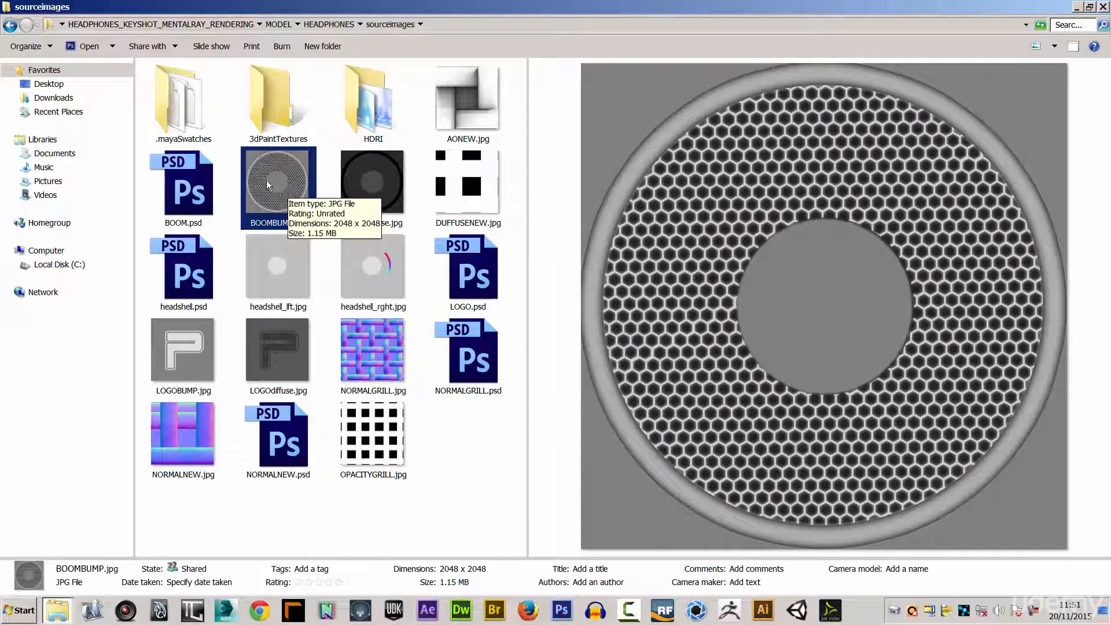
click(359, 183)
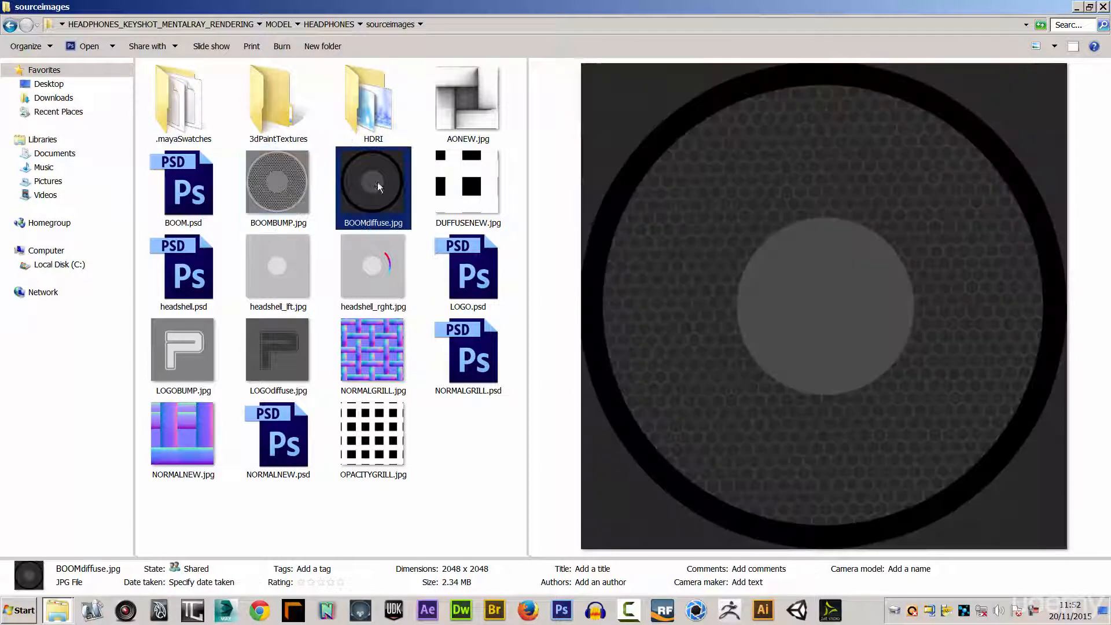
click(378, 363)
click(387, 431)
click(386, 353)
click(376, 429)
click(377, 353)
click(378, 441)
click(374, 365)
click(380, 431)
click(373, 373)
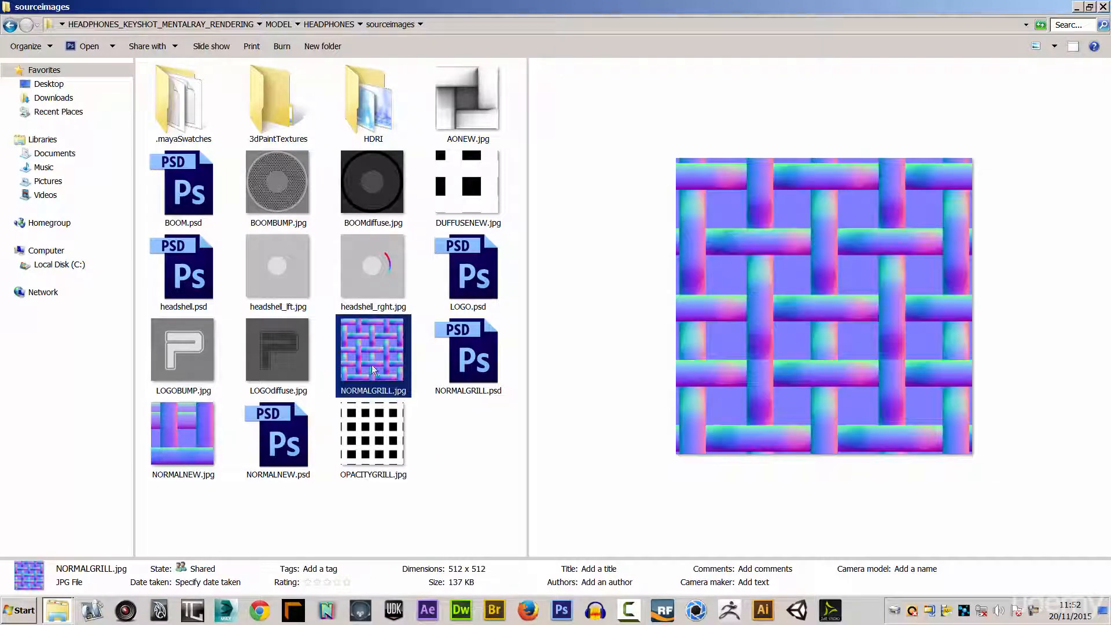
Preview the LOGOBUMP.jpg and LOGOdiffuse.jpg textures and the left and right headshell images.
click(285, 354)
click(202, 360)
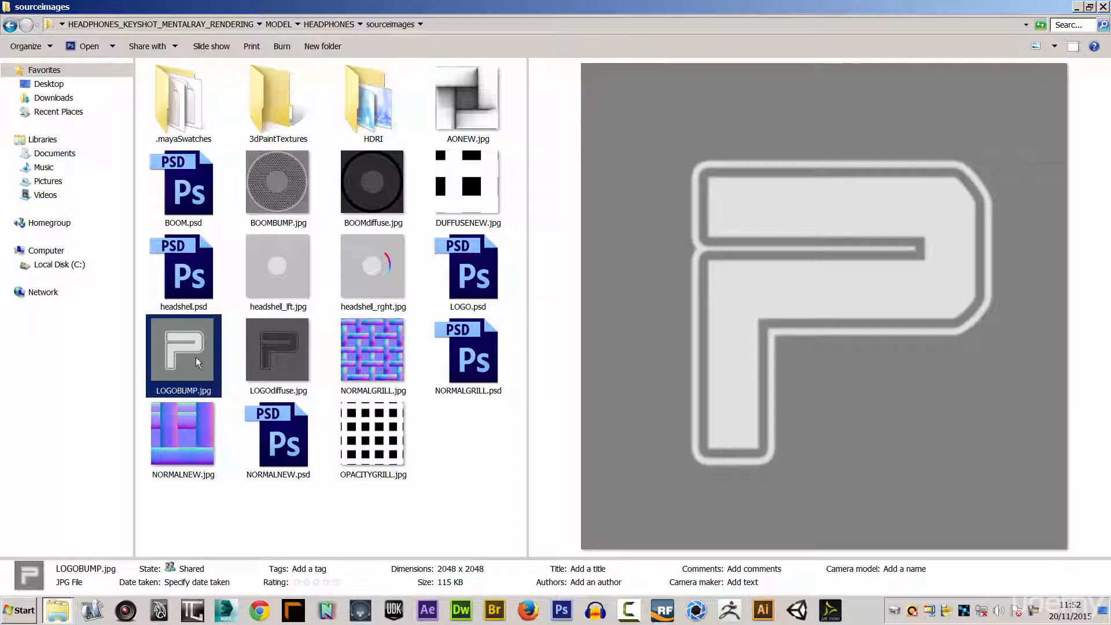
click(278, 359)
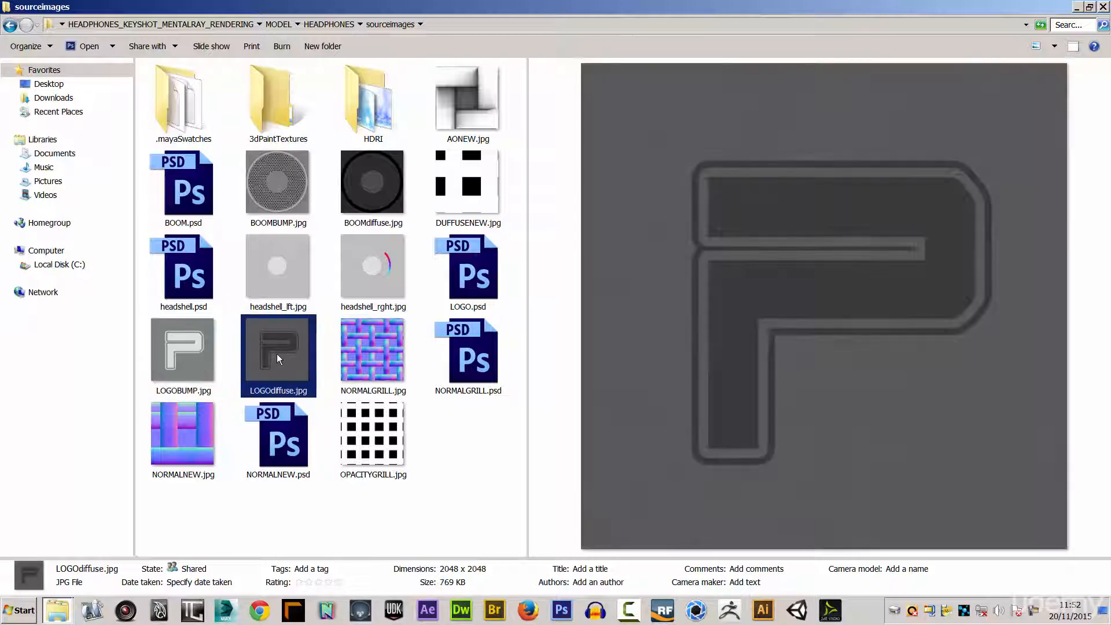
click(276, 284)
click(378, 271)
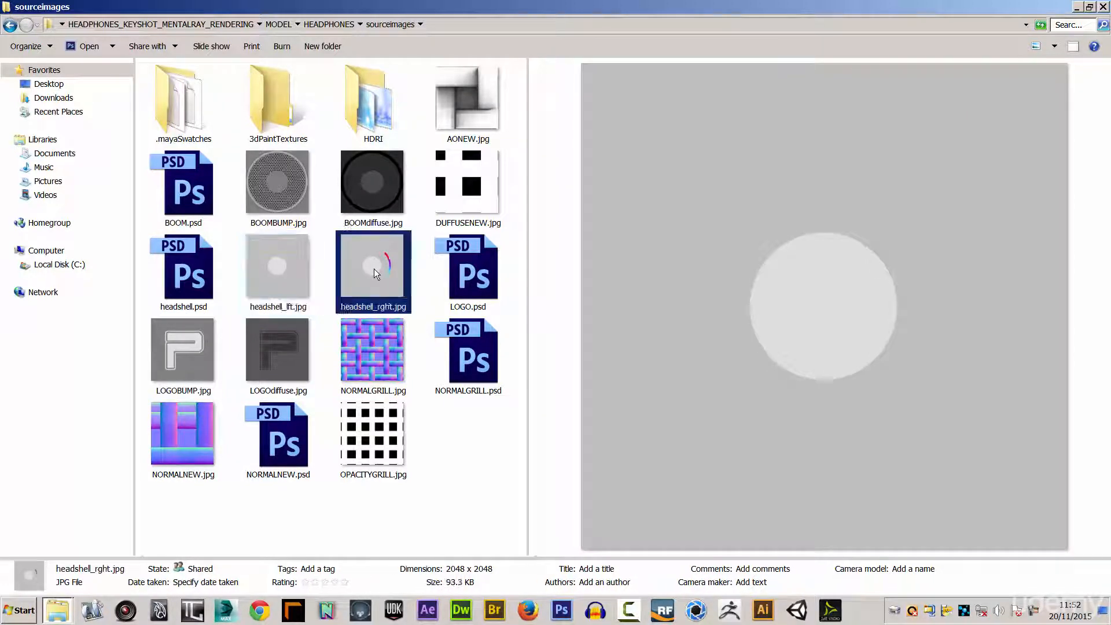
click(273, 271)
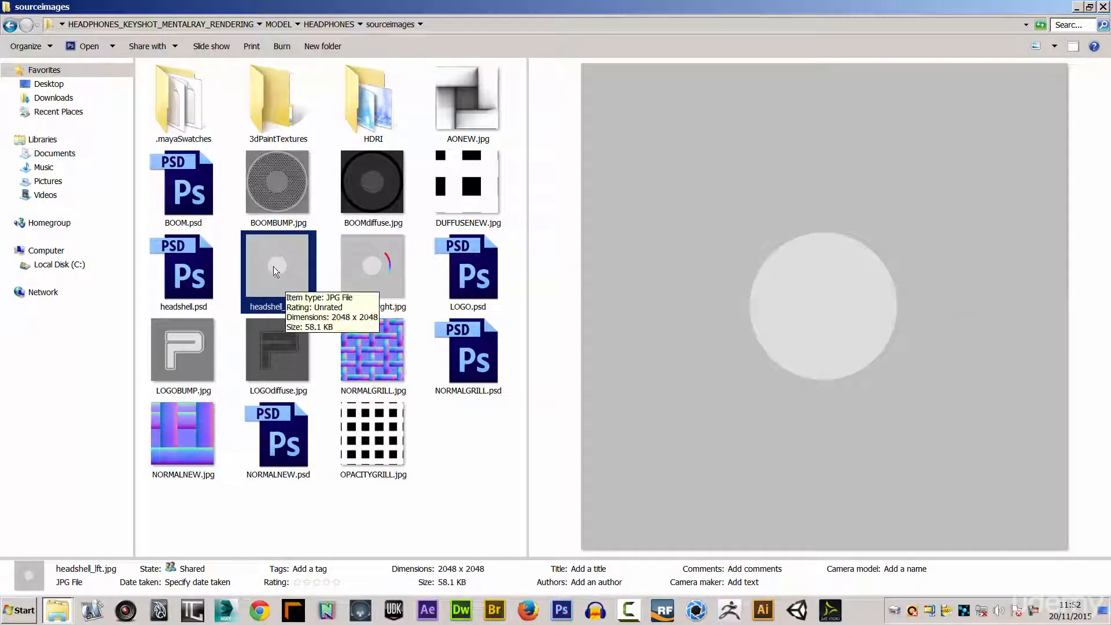
Look inside the HDRI folder, return to sourceimages and clear the selection.
click(380, 111)
double_click(377, 111)
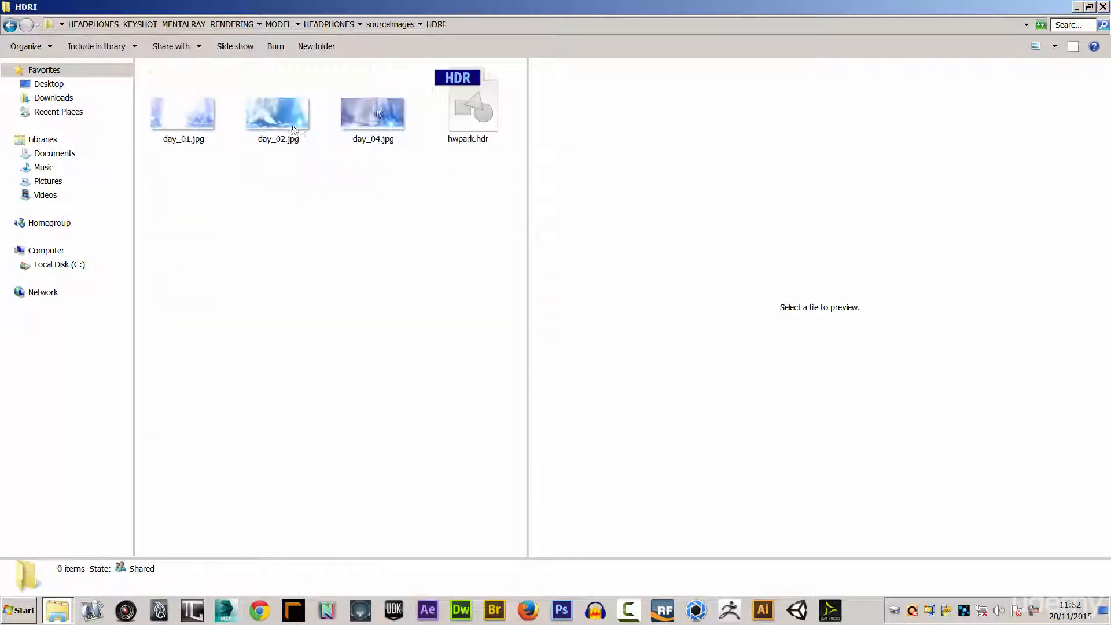
click(10, 25)
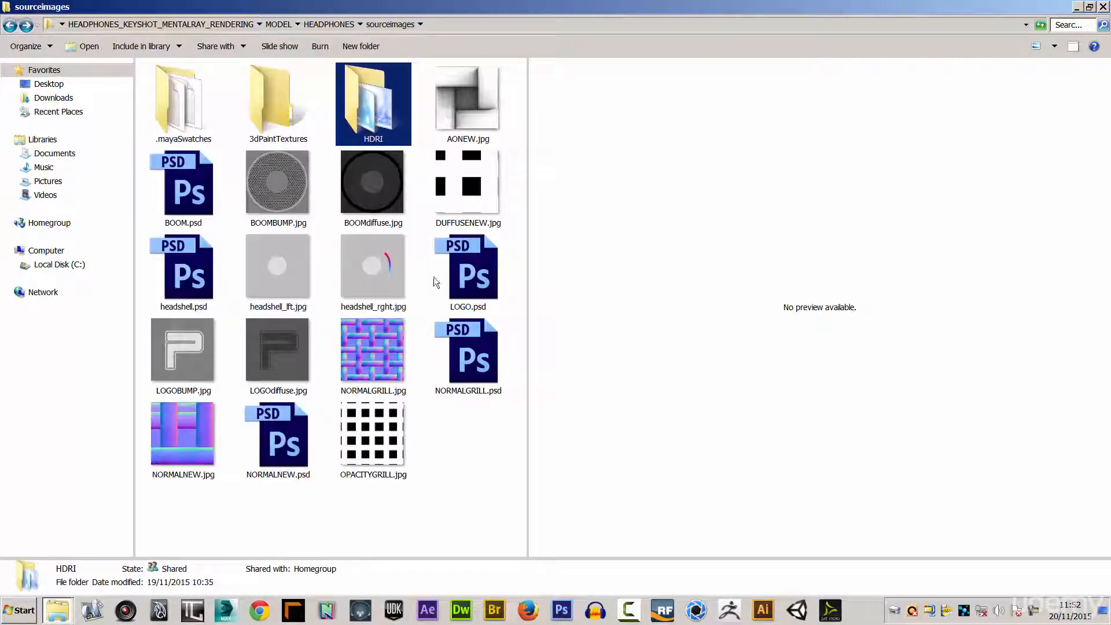
click(458, 450)
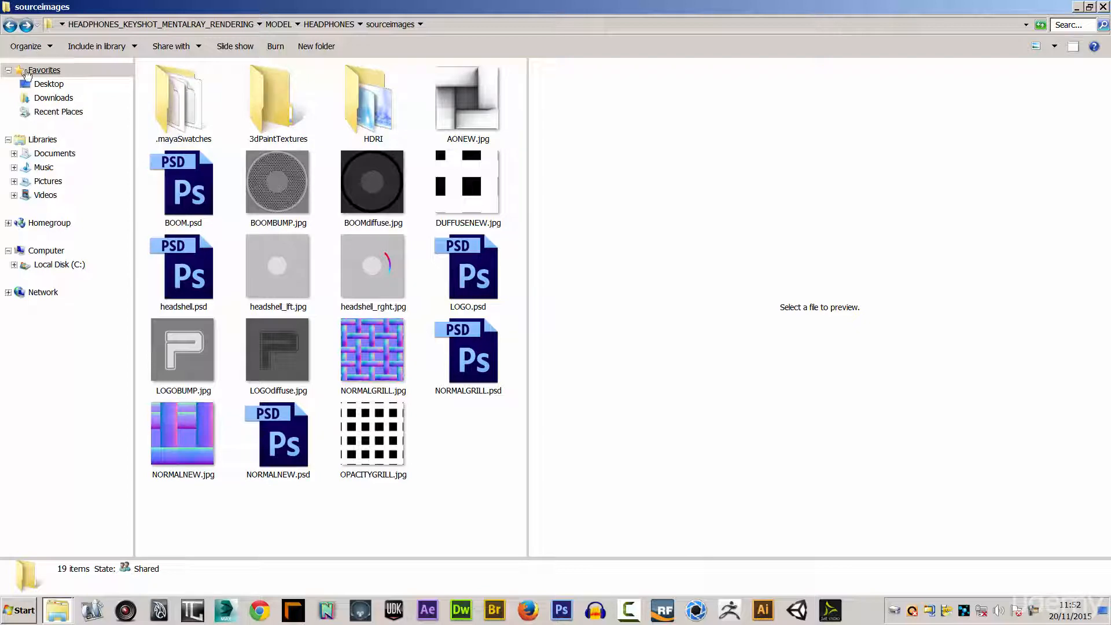
Go back to the HEADPHONES project's scenes folder and select the headphones_posed.mb file.
click(10, 25)
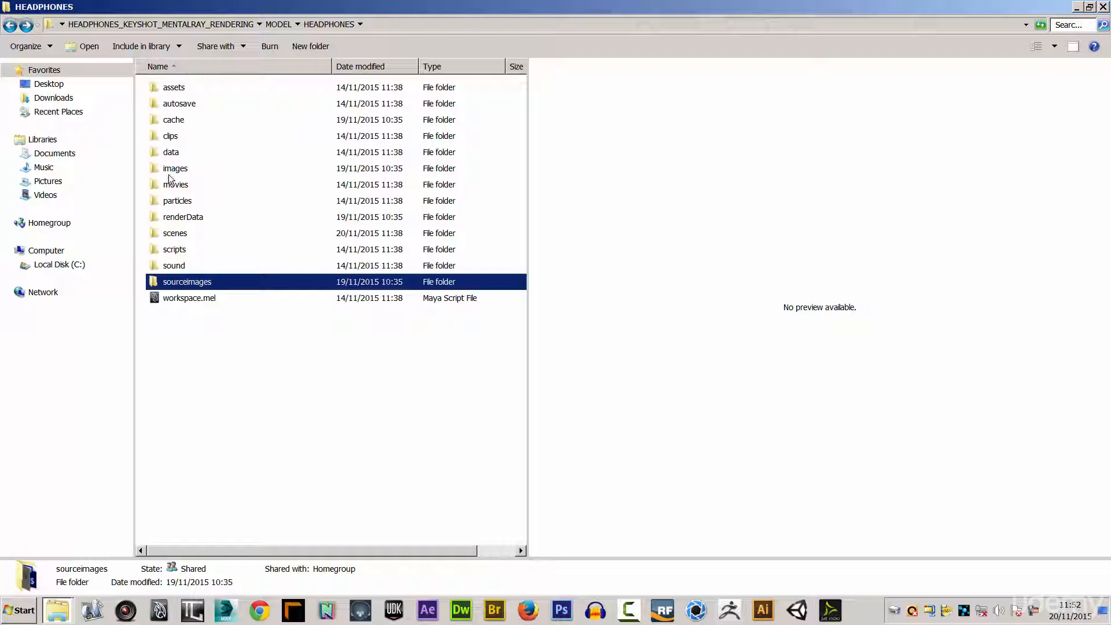
double_click(173, 234)
click(175, 154)
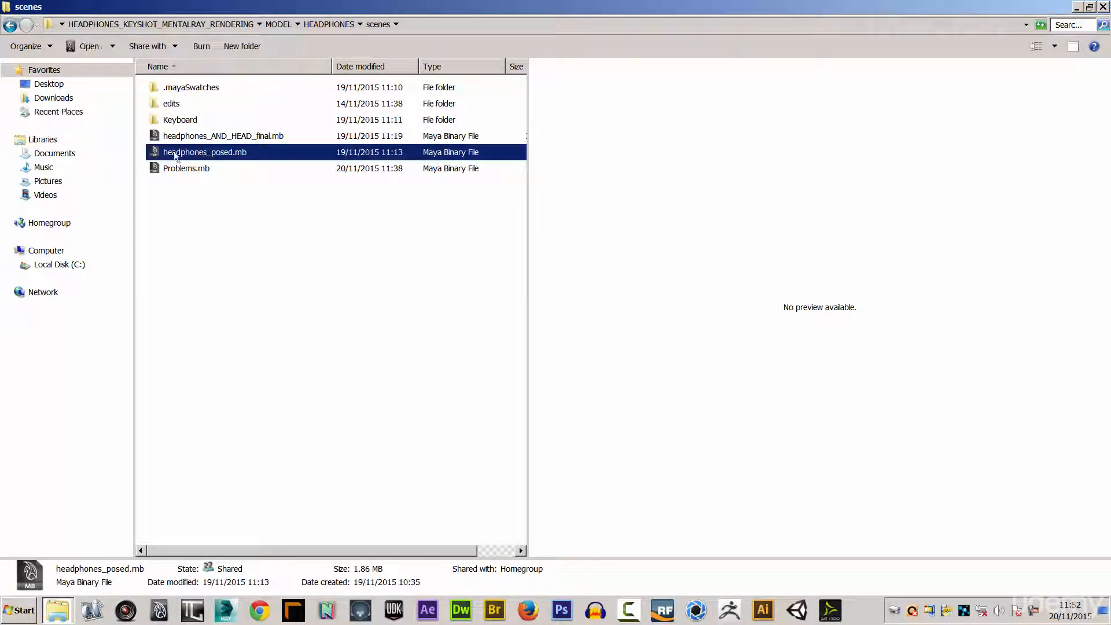
Create a new folder named KEYSHOT inside the MODEL folder, alongside HEADPHONES.
click(12, 25)
click(12, 26)
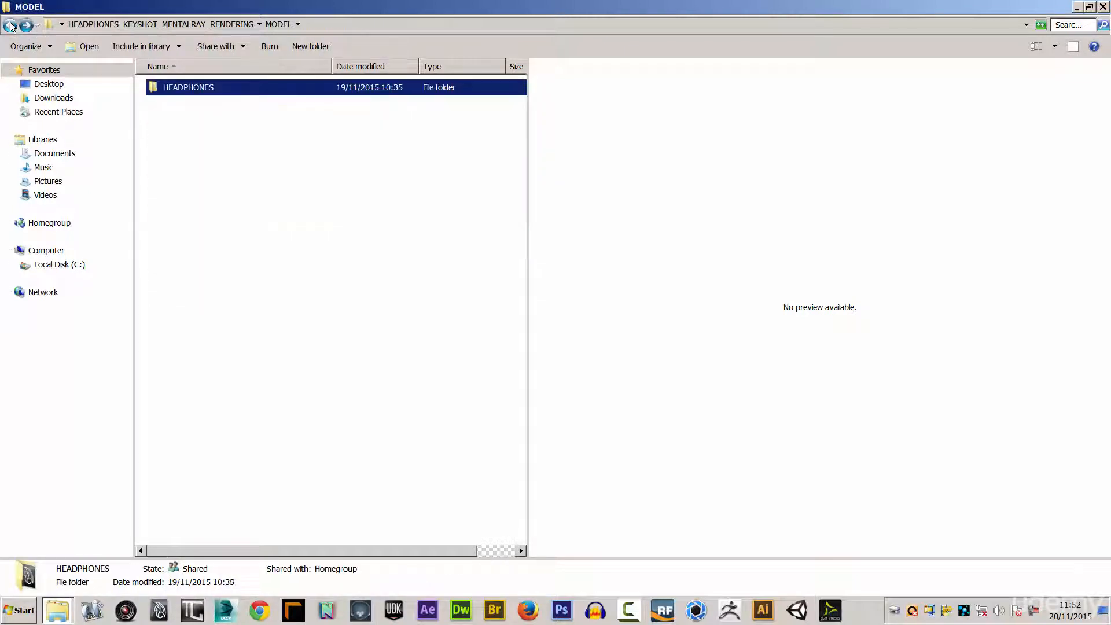
click(11, 25)
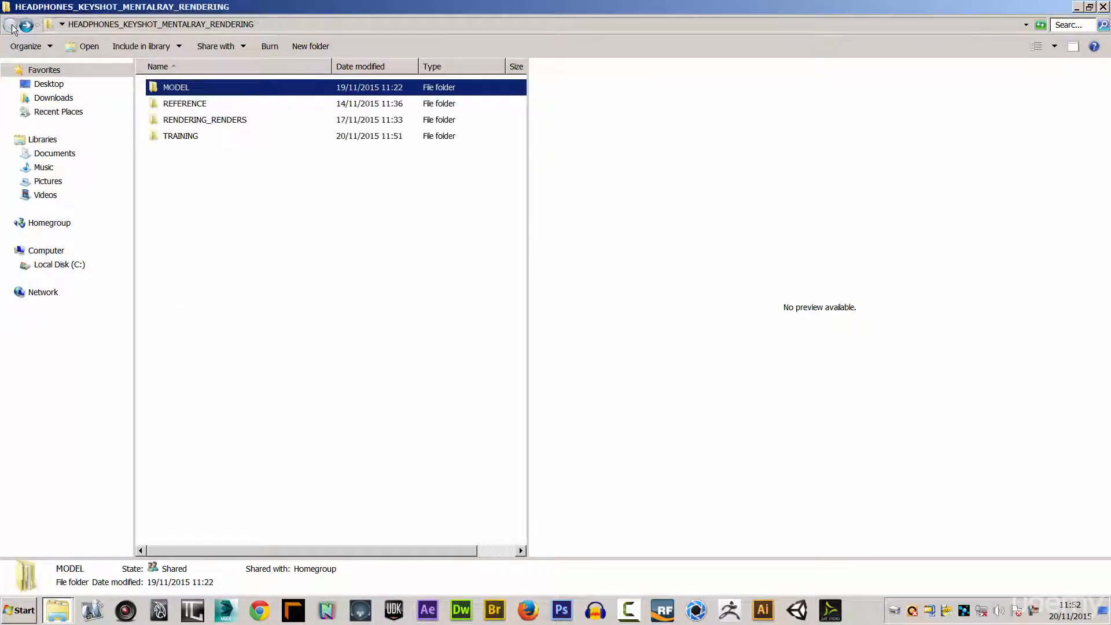
double_click(177, 92)
right_click(183, 107)
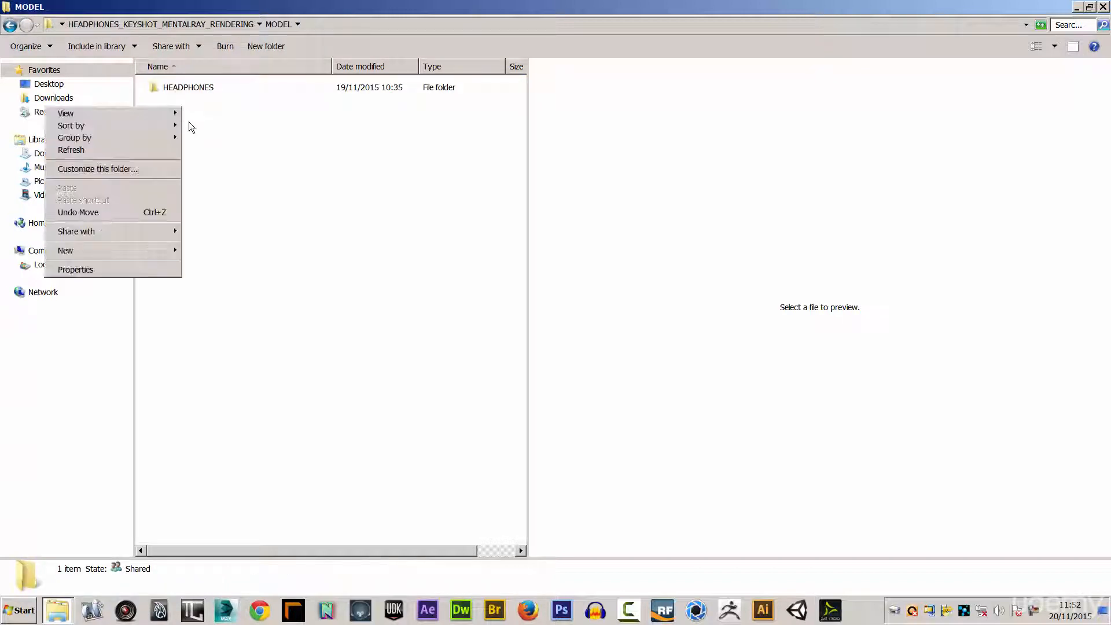
mouse_move(138, 254)
click(225, 251)
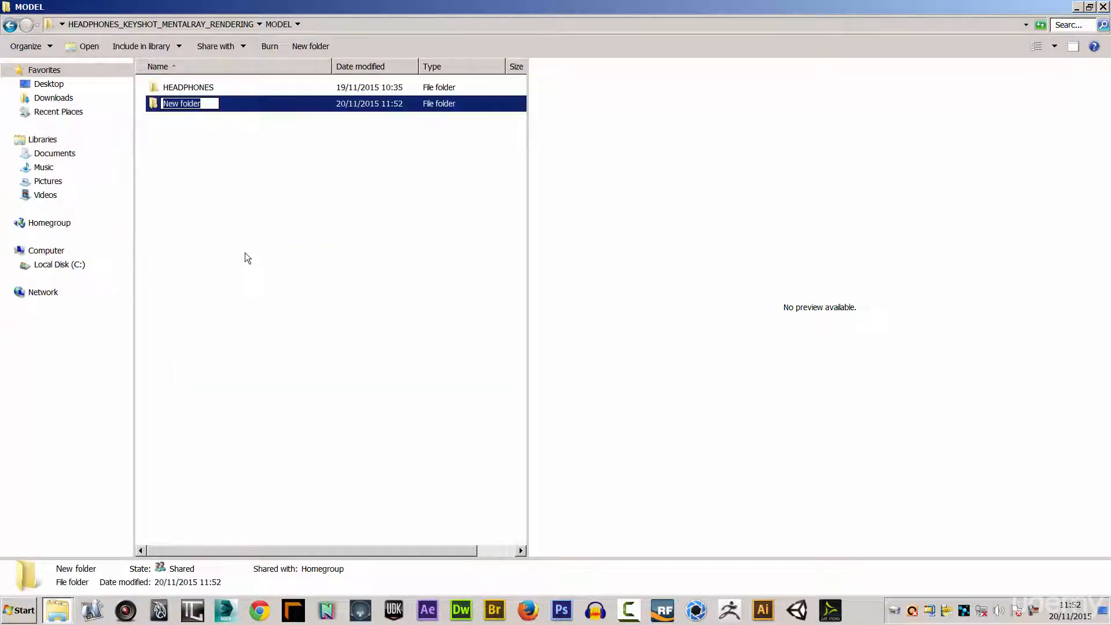
text(KEYSHOT)
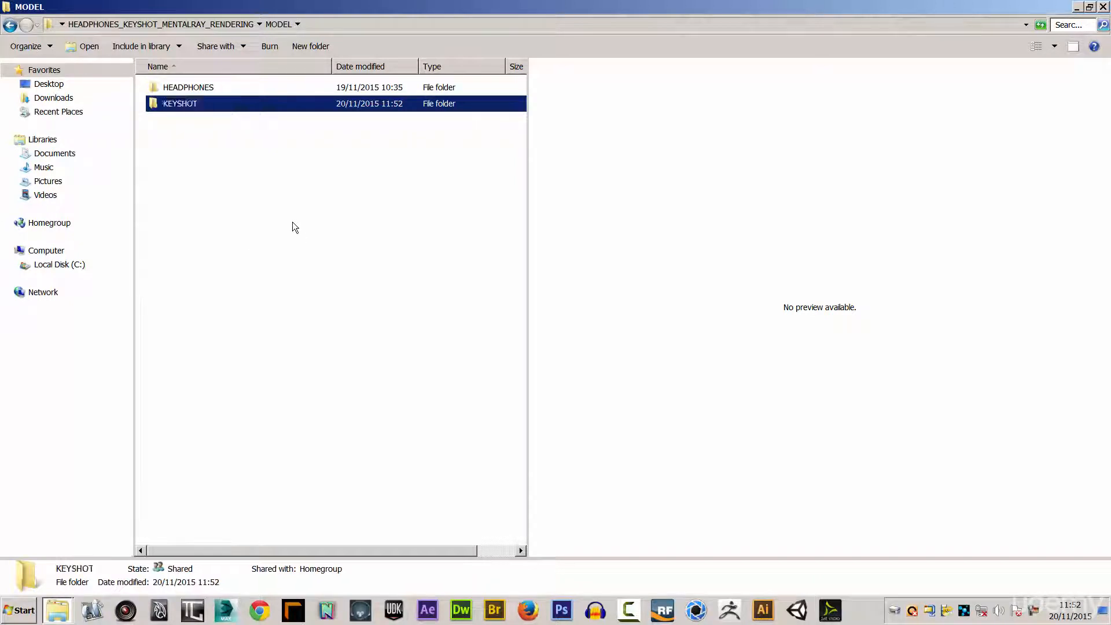
click(293, 226)
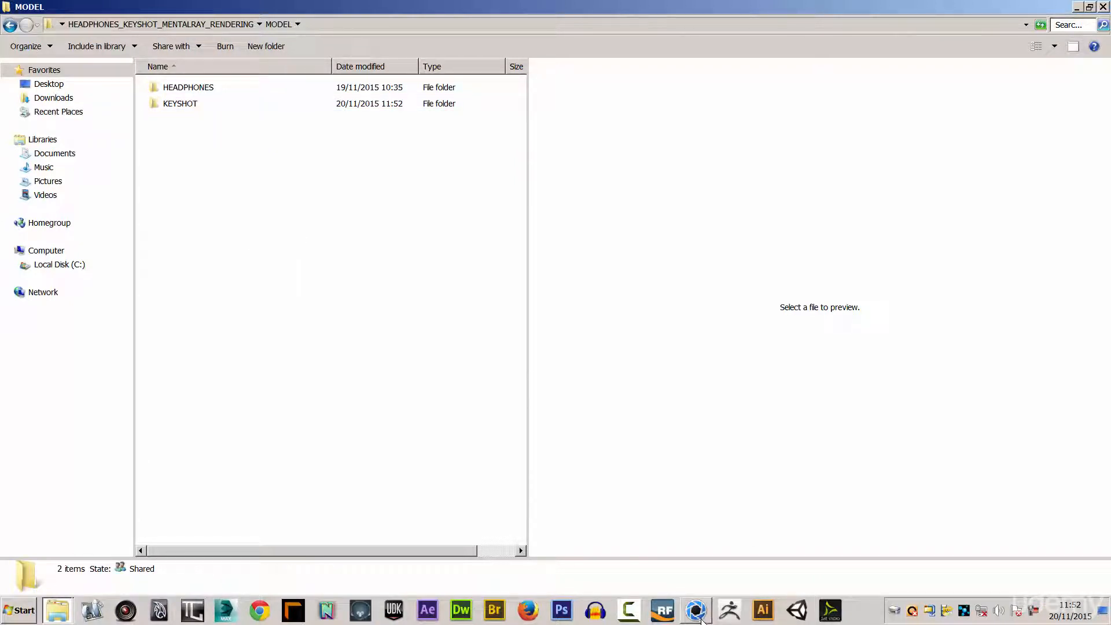
Switch to KeyShot and choose headphones_posed.mb from the project's MODEL, HEADPHONES, scenes folder on the Desktop as the file to import.
click(697, 611)
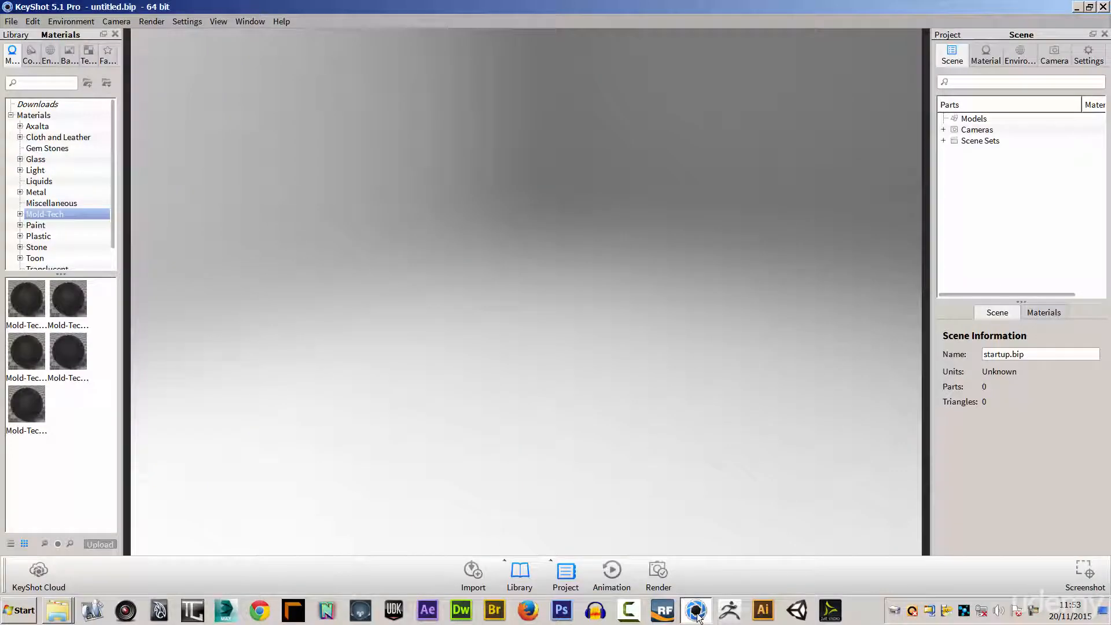
click(11, 23)
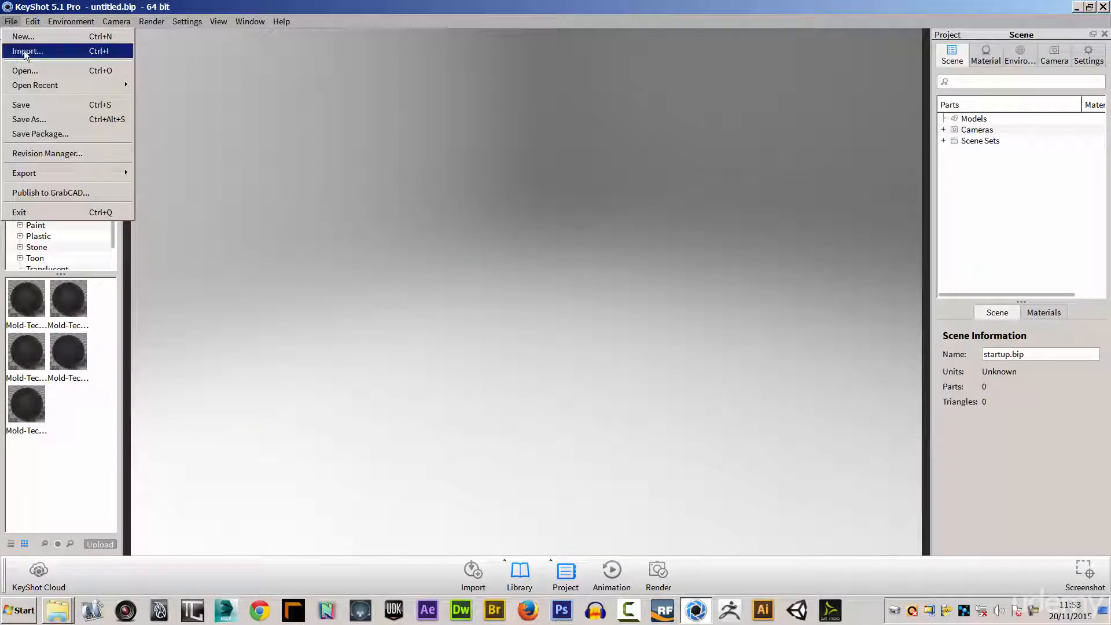
click(26, 52)
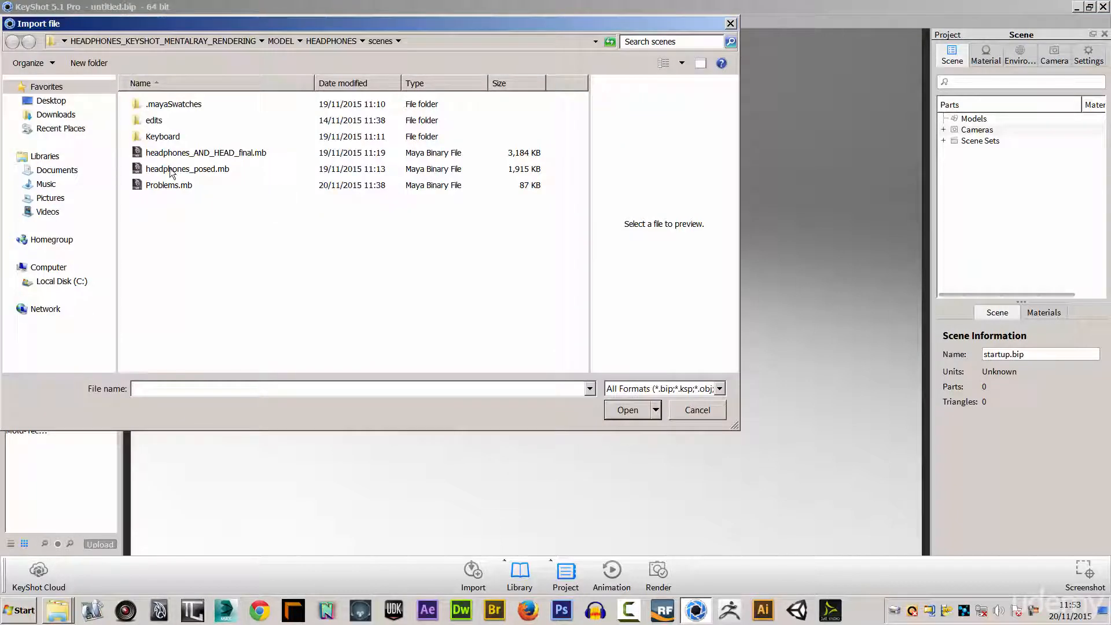
click(51, 101)
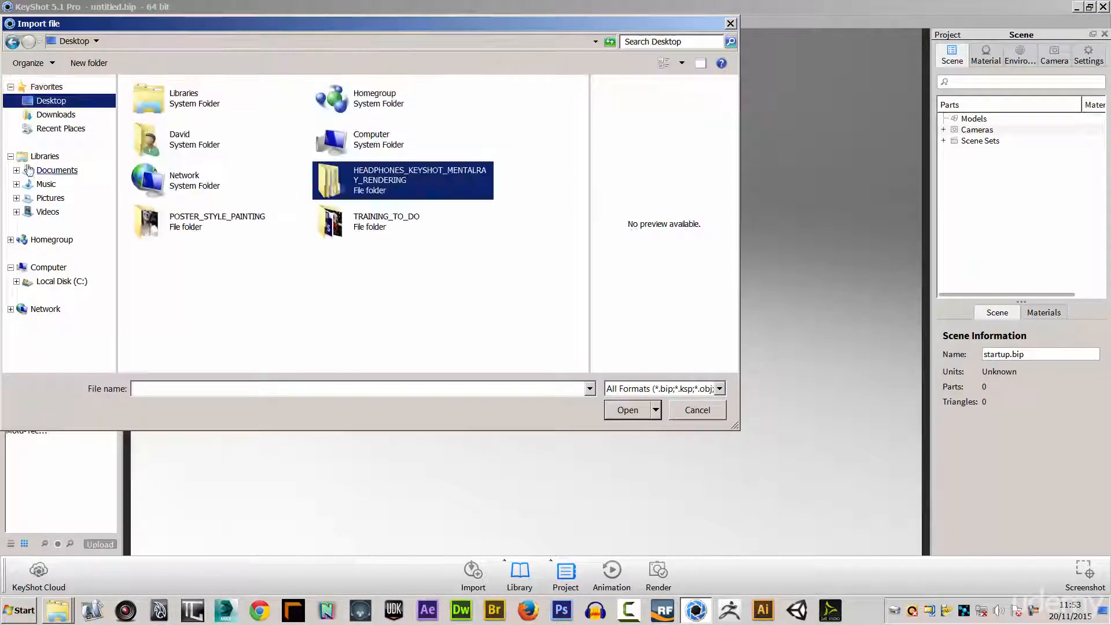
double_click(346, 180)
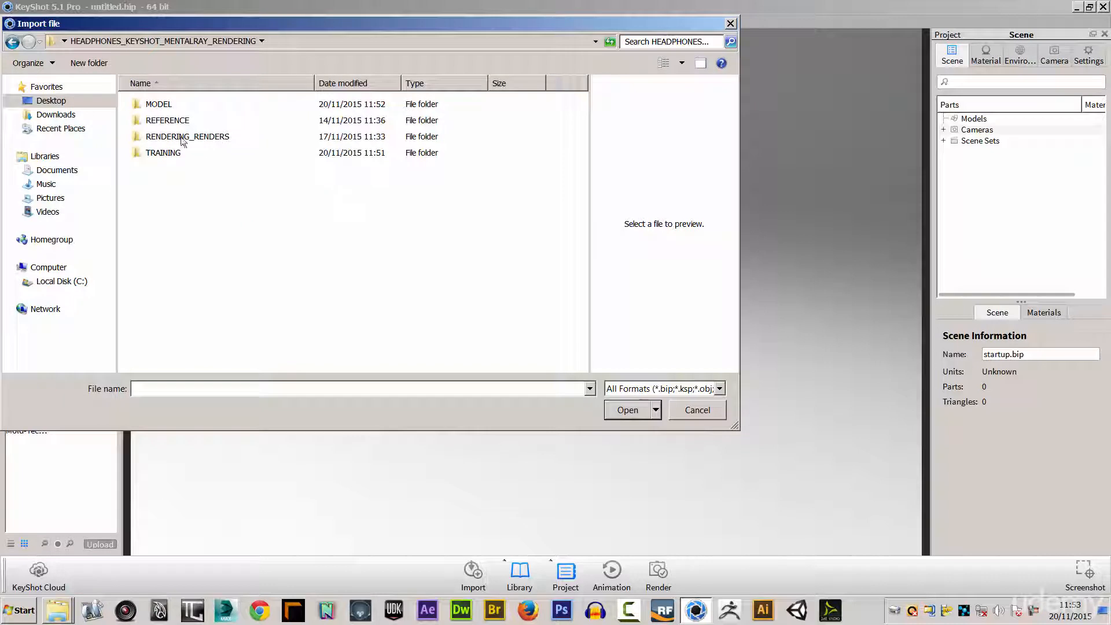
double_click(150, 105)
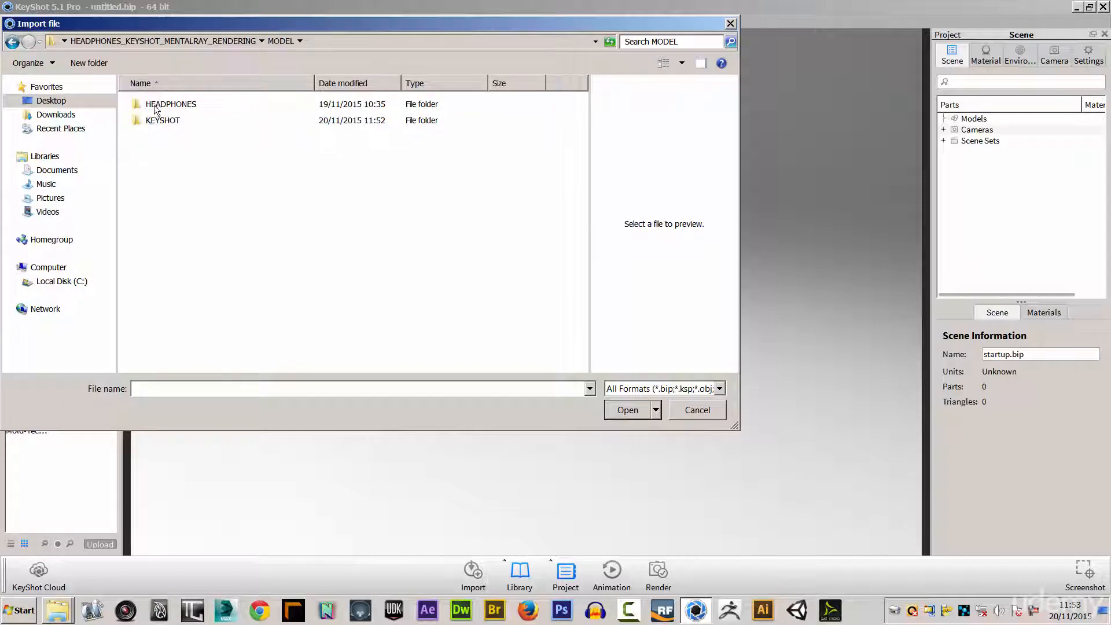
double_click(155, 107)
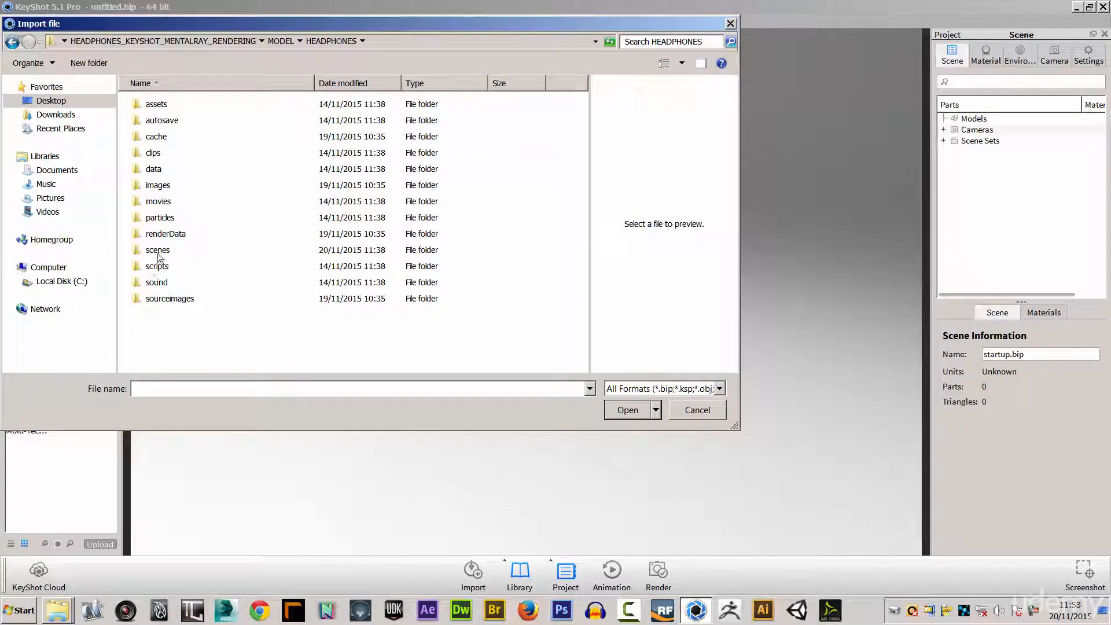
double_click(158, 250)
click(174, 170)
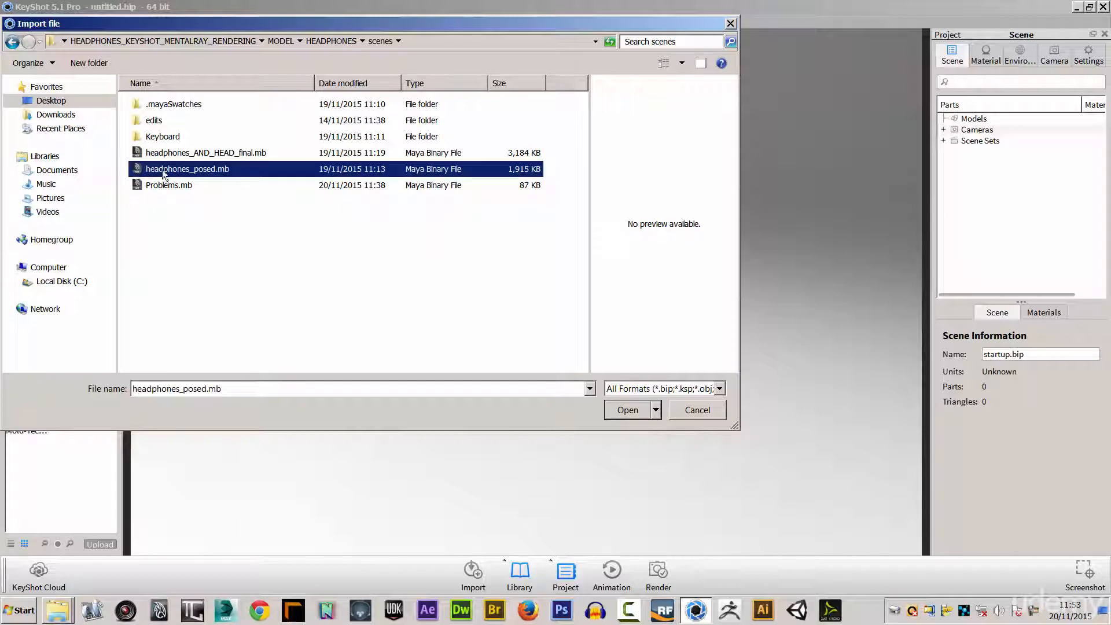
click(624, 411)
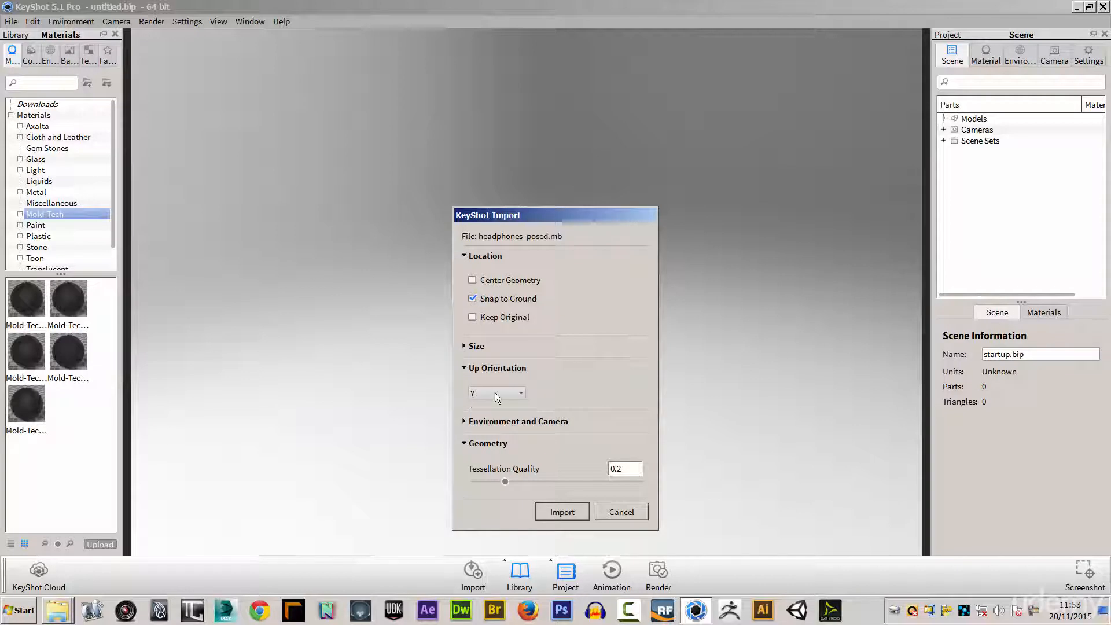
Check the size options and import the headphones at original size, snapped to ground, with Y up and tessellation quality 0.2.
click(465, 346)
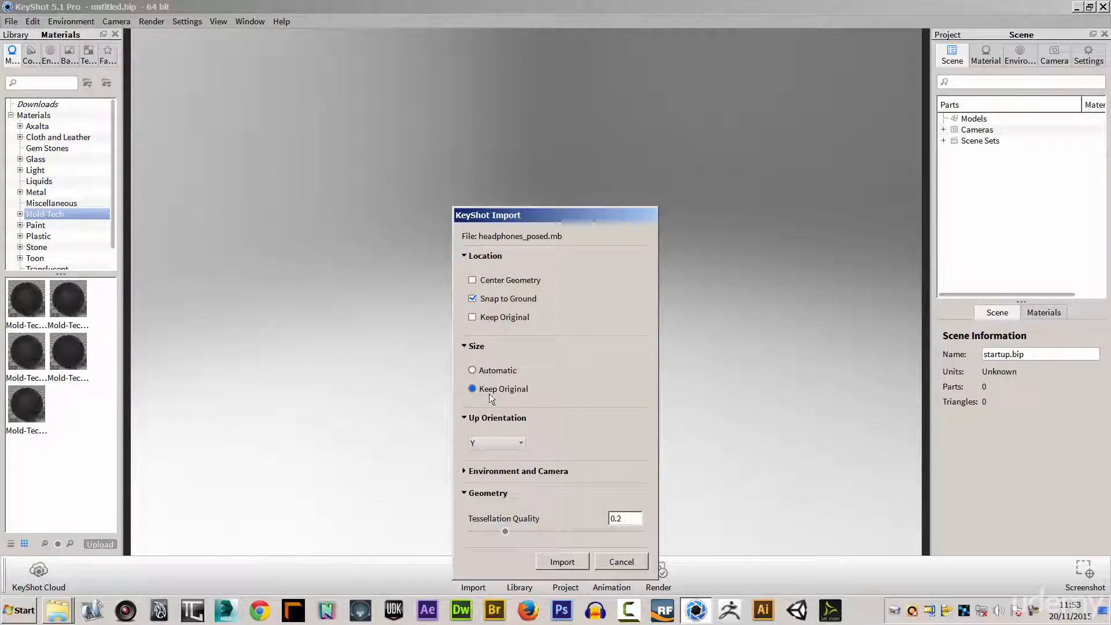
click(465, 346)
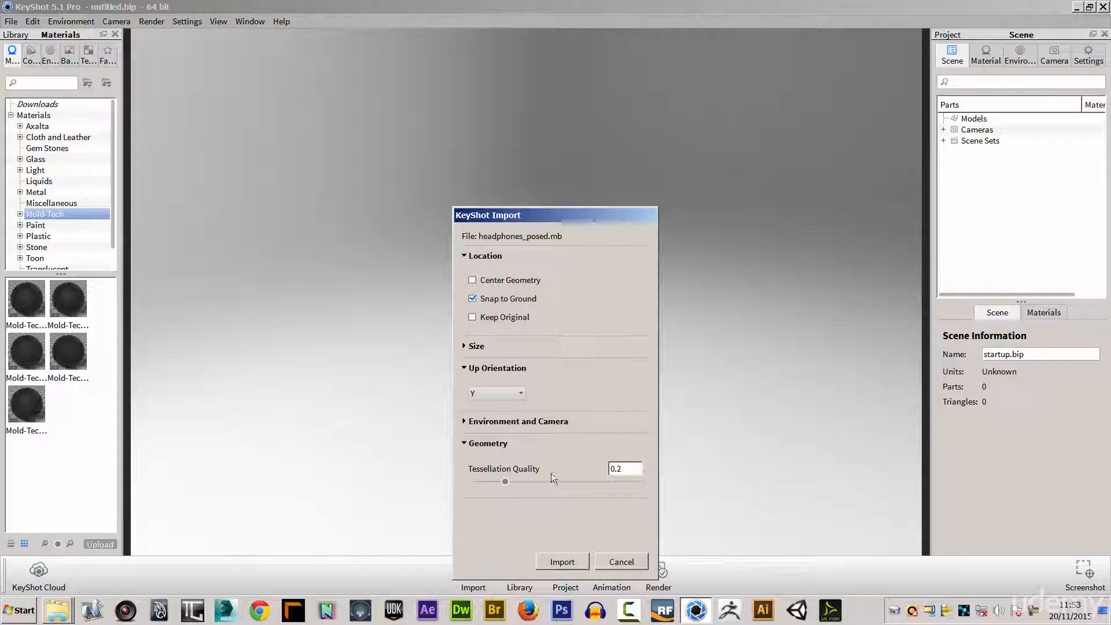
click(564, 562)
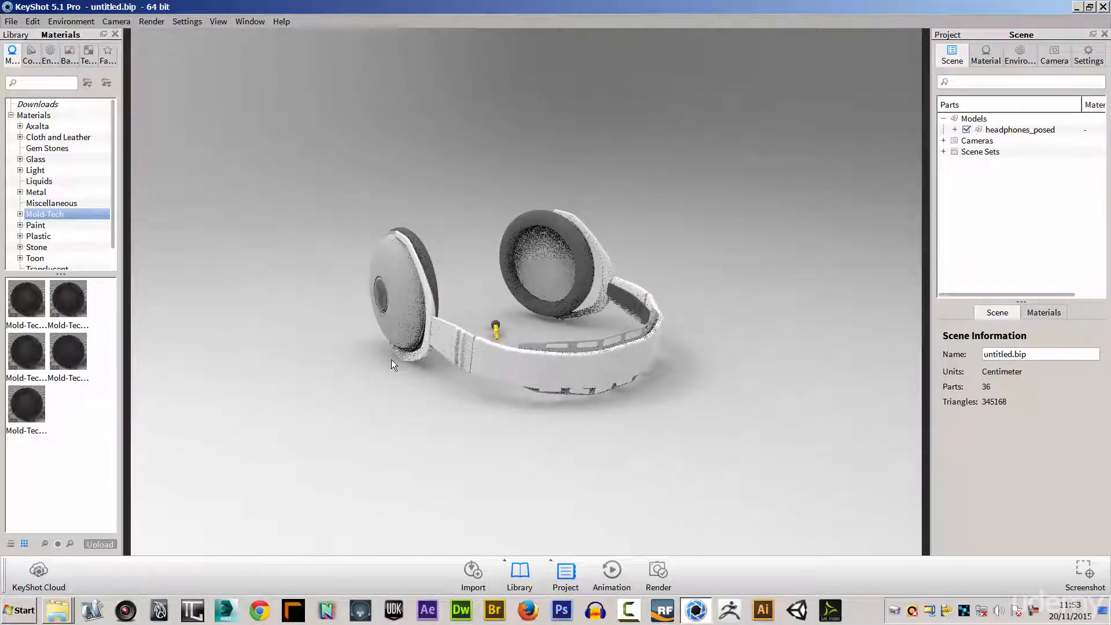
Select the headphones_posed model and activate the Move Tool from its position settings.
drag(363, 377, 764, 304)
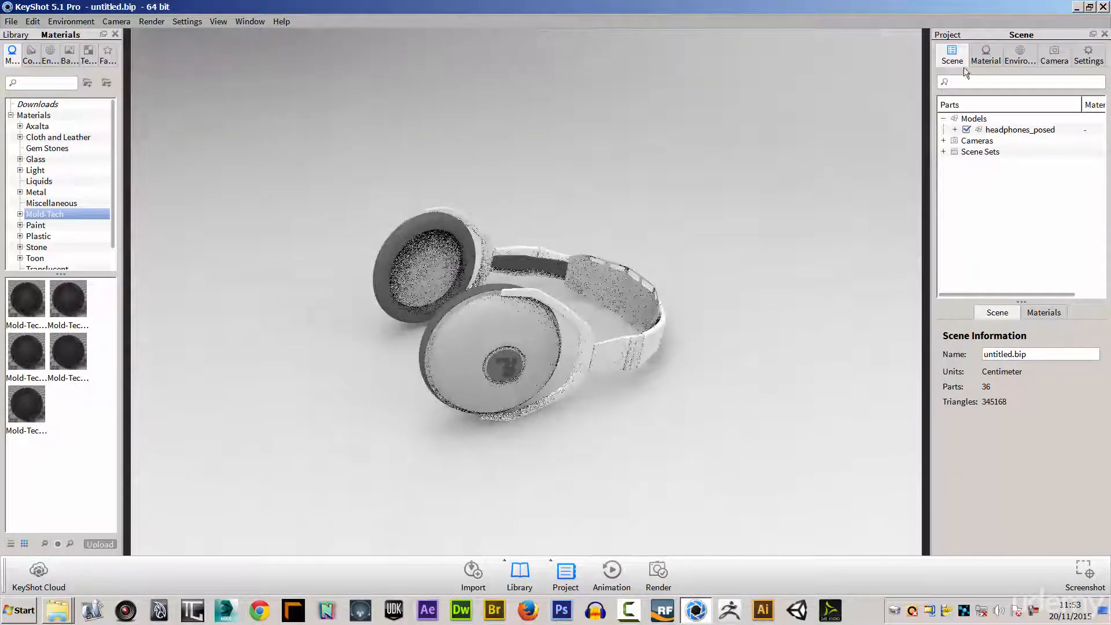
click(971, 119)
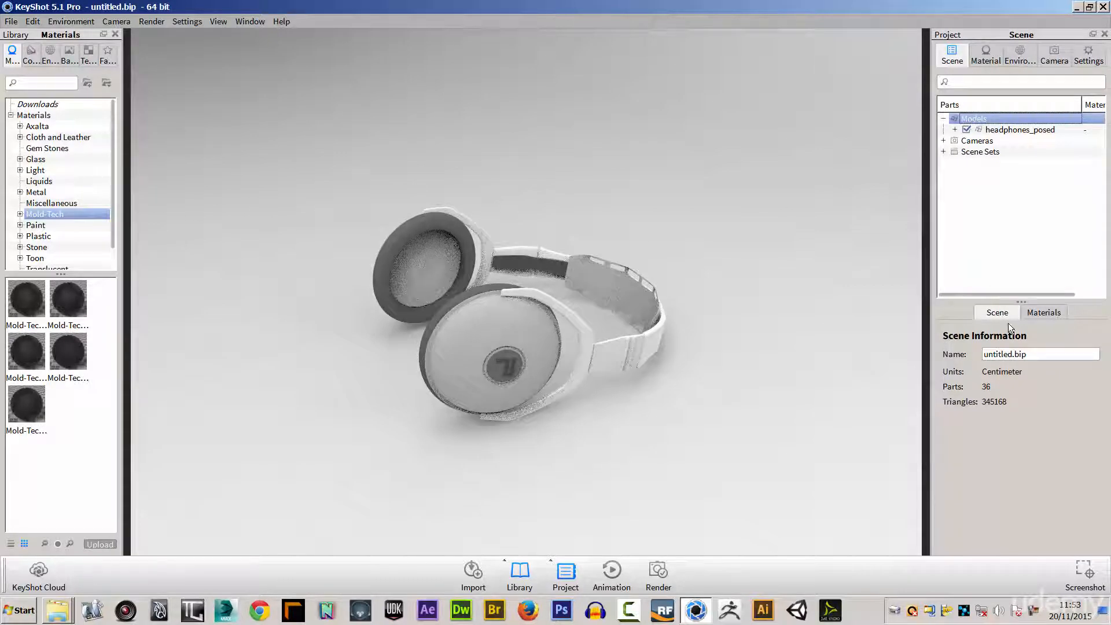
click(997, 129)
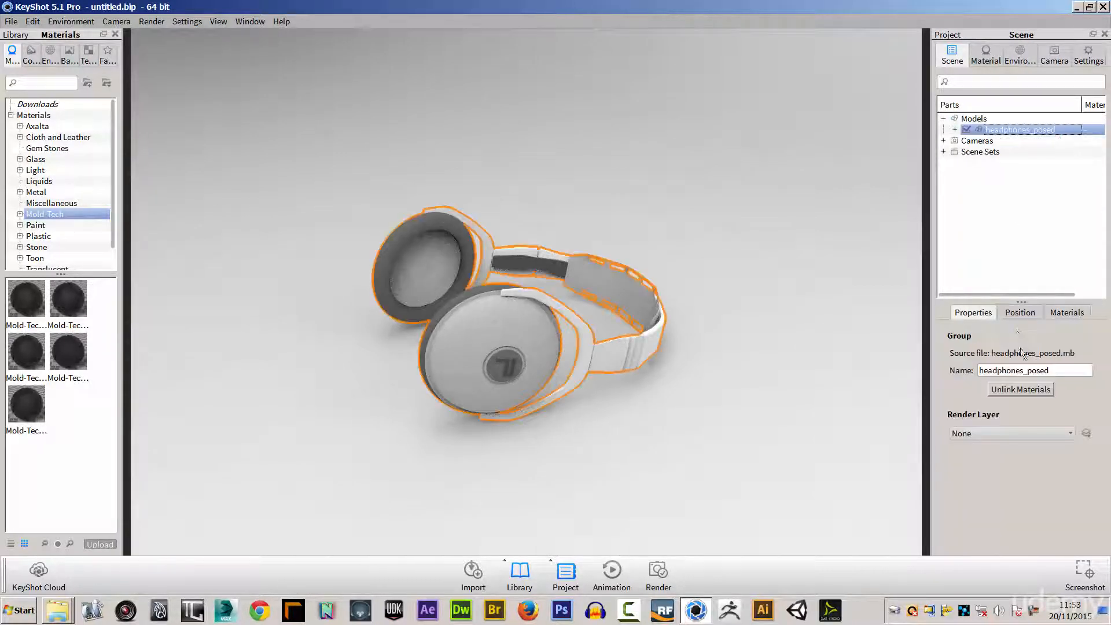
click(1017, 313)
click(1021, 336)
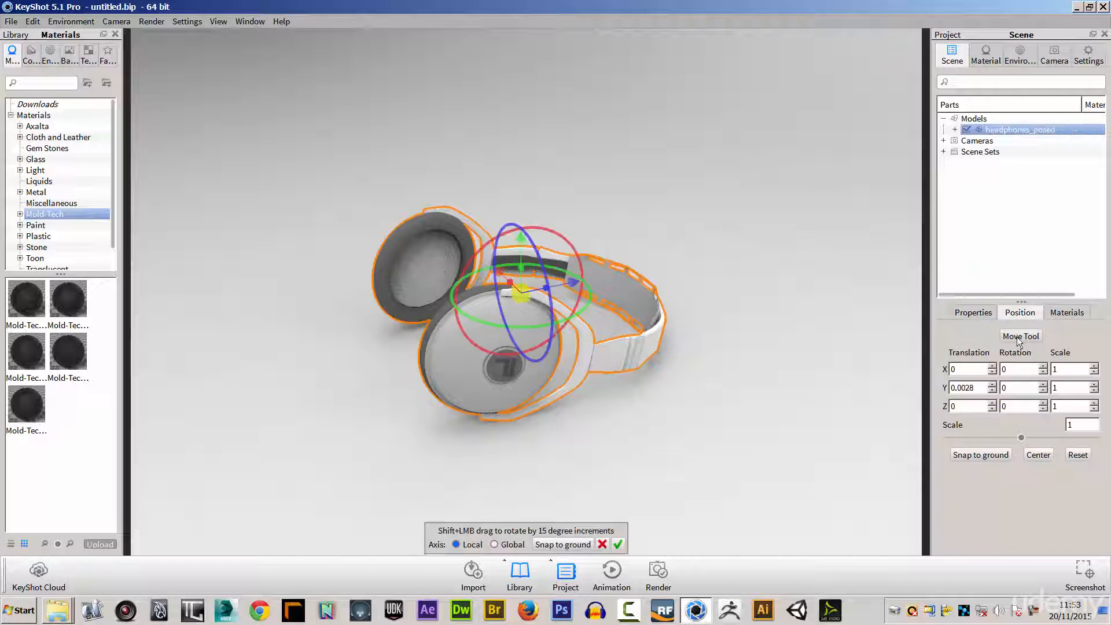
Raise the headphones_posed model to a Y translation of about 1.981 and snap it back to the ground.
drag(519, 241, 541, 119)
drag(606, 391, 617, 315)
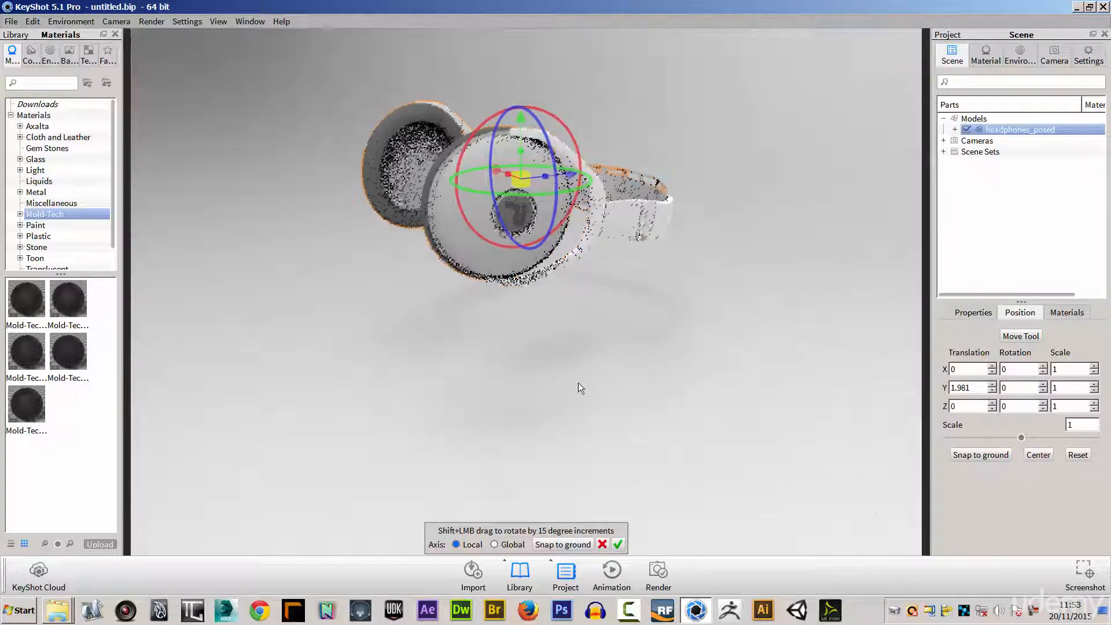
double_click(996, 130)
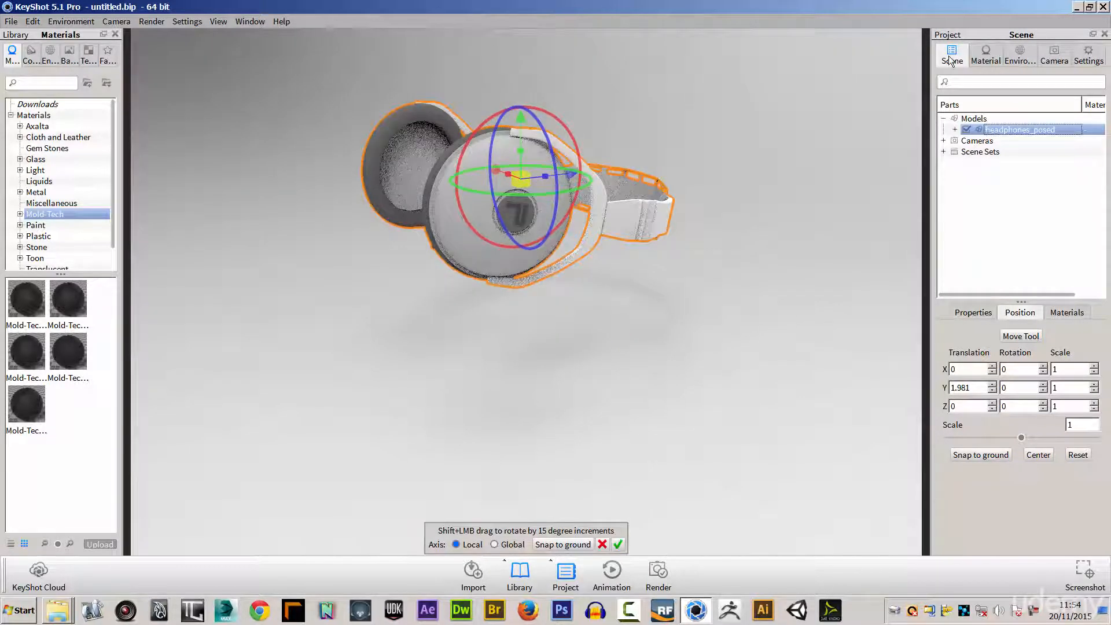
click(977, 454)
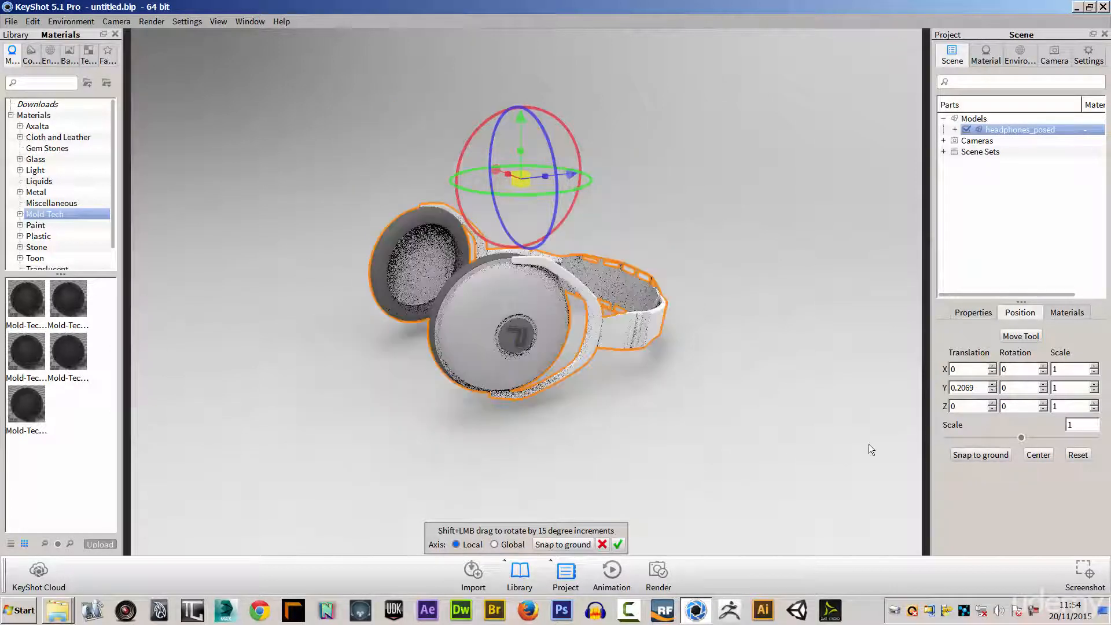
drag(642, 426, 732, 430)
click(730, 395)
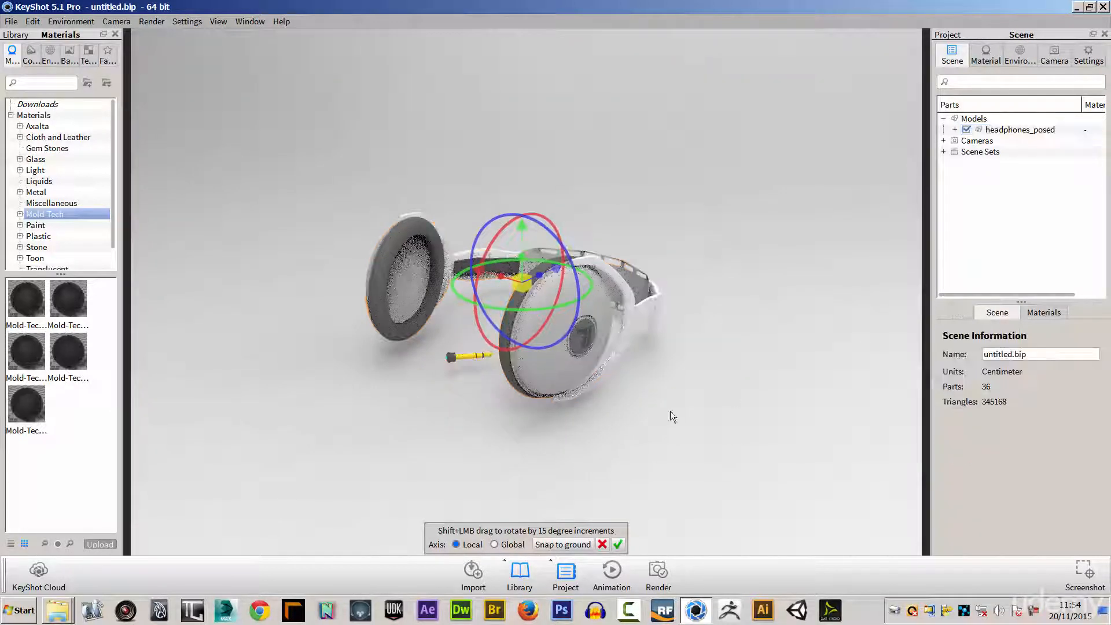
drag(503, 426, 550, 433)
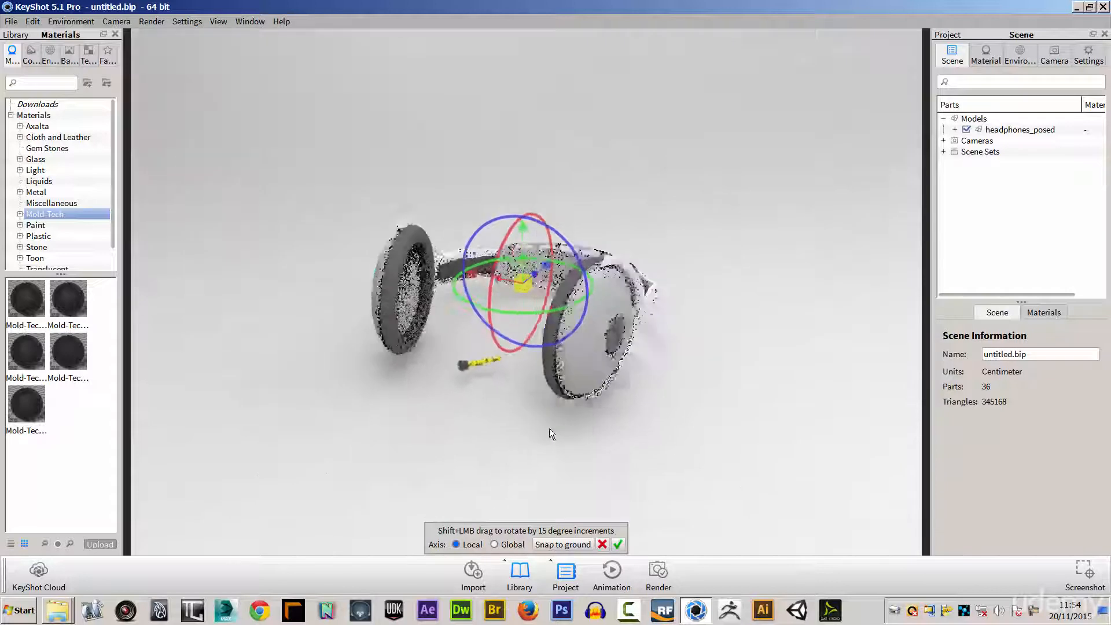
Expand headphones_posed in the scene tree and snap its group1 subgroup to the ground.
click(955, 130)
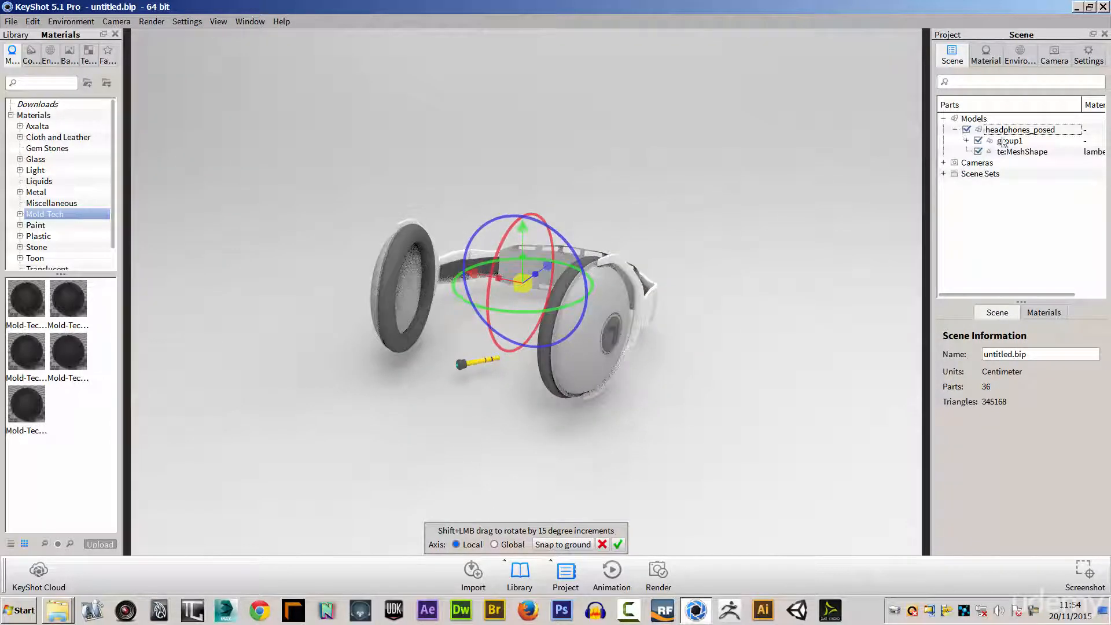
click(1009, 142)
click(1018, 313)
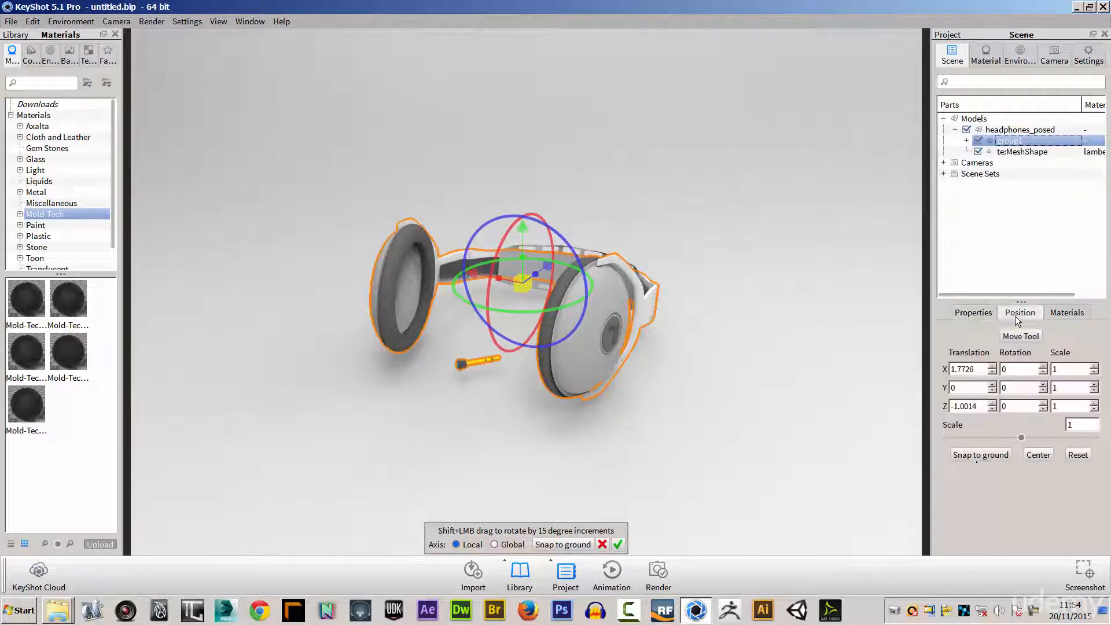
click(979, 456)
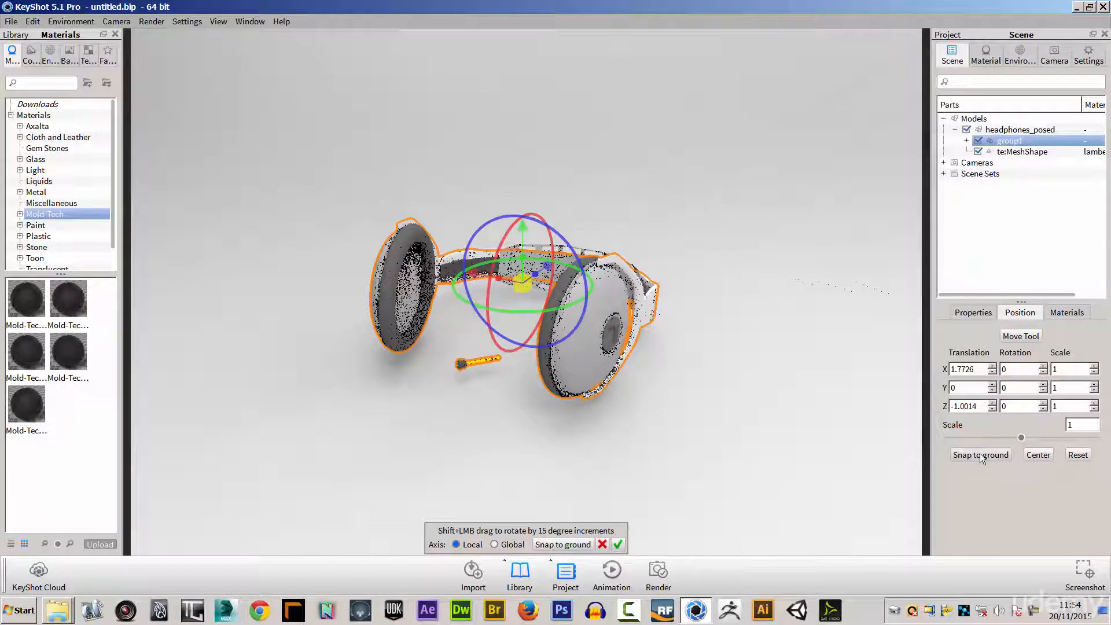
Lower the whole headphones_posed model to a Y translation of about -0.1075 and confirm the move.
click(1012, 152)
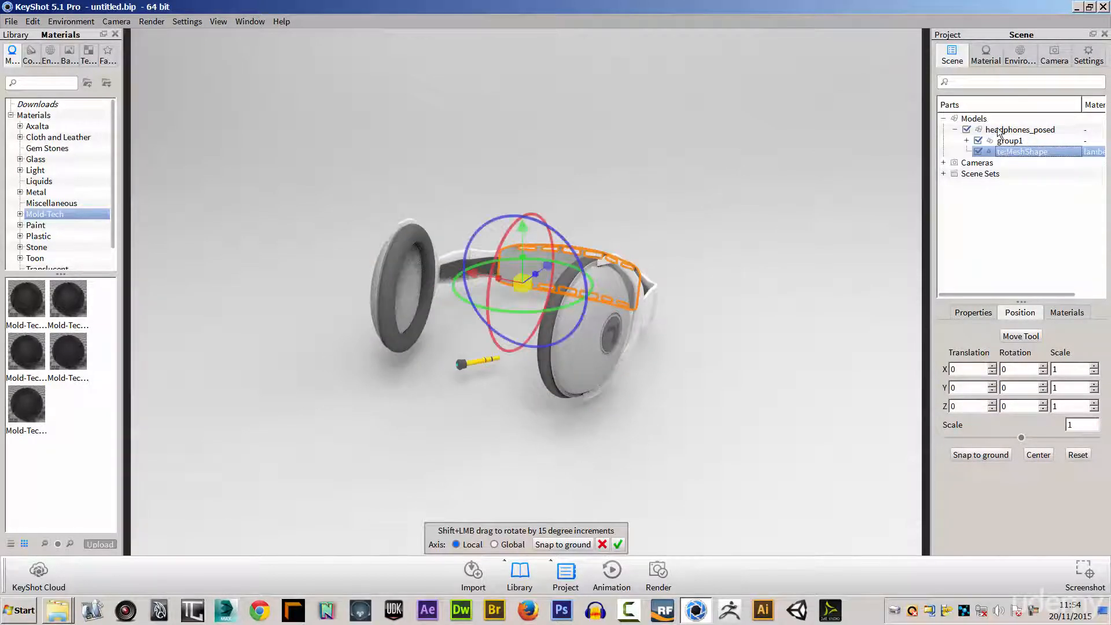
click(998, 130)
drag(524, 228, 521, 248)
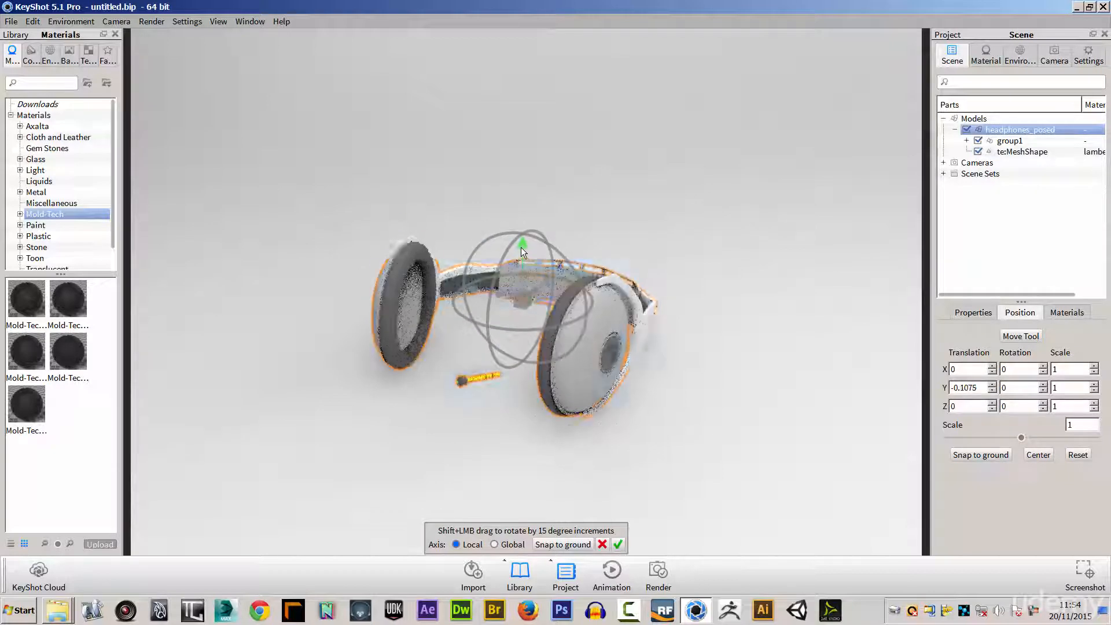
drag(685, 366, 567, 389)
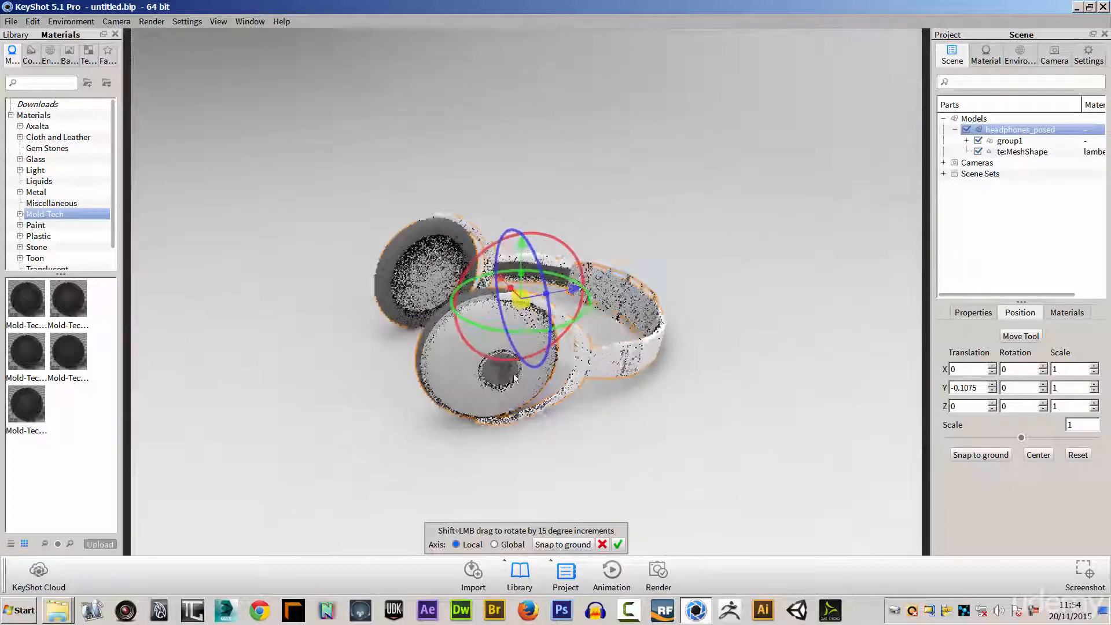
click(617, 544)
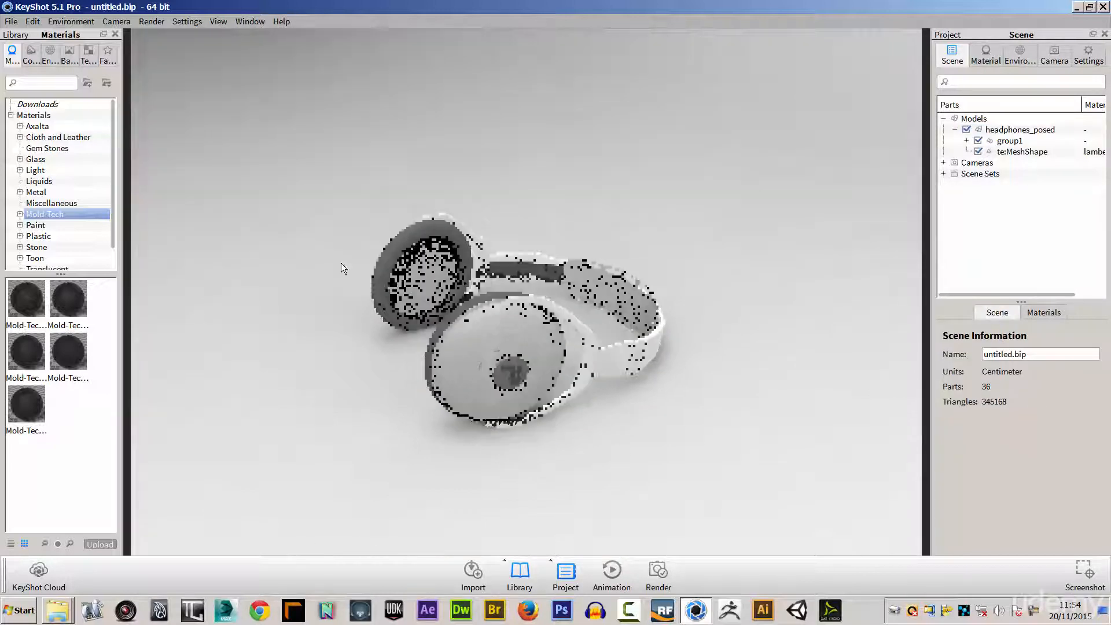
Save the scene as HEADPHONES in the KEYSHOT folder, inside HEADPHONES_KEYSHOT_MENTALRAY_RENDERING's MODEL folder on the Desktop.
drag(320, 265, 541, 266)
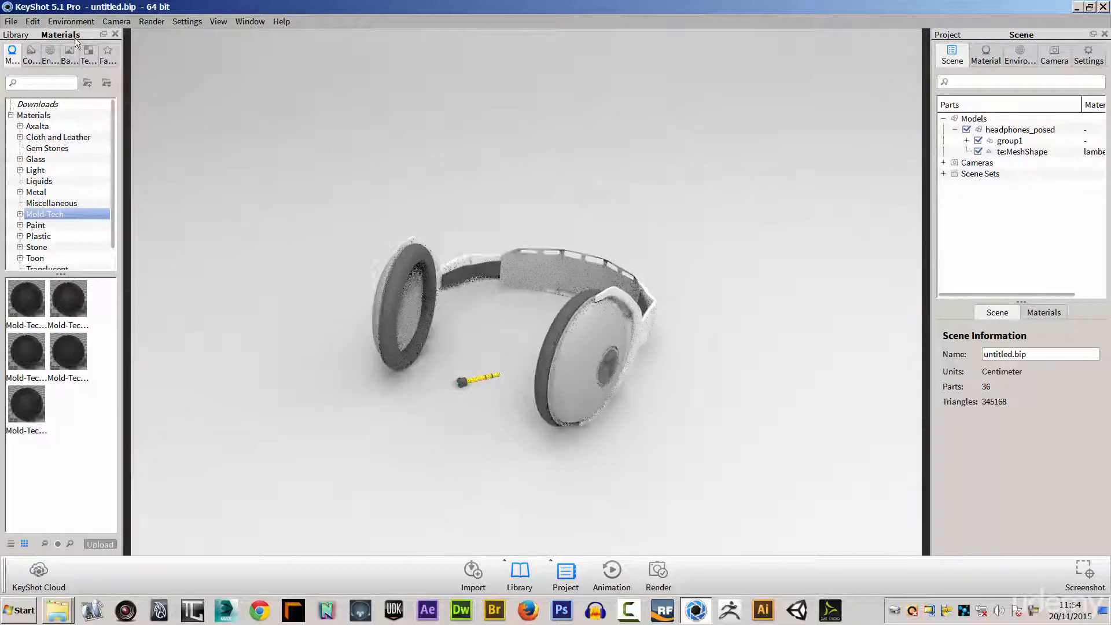
click(11, 23)
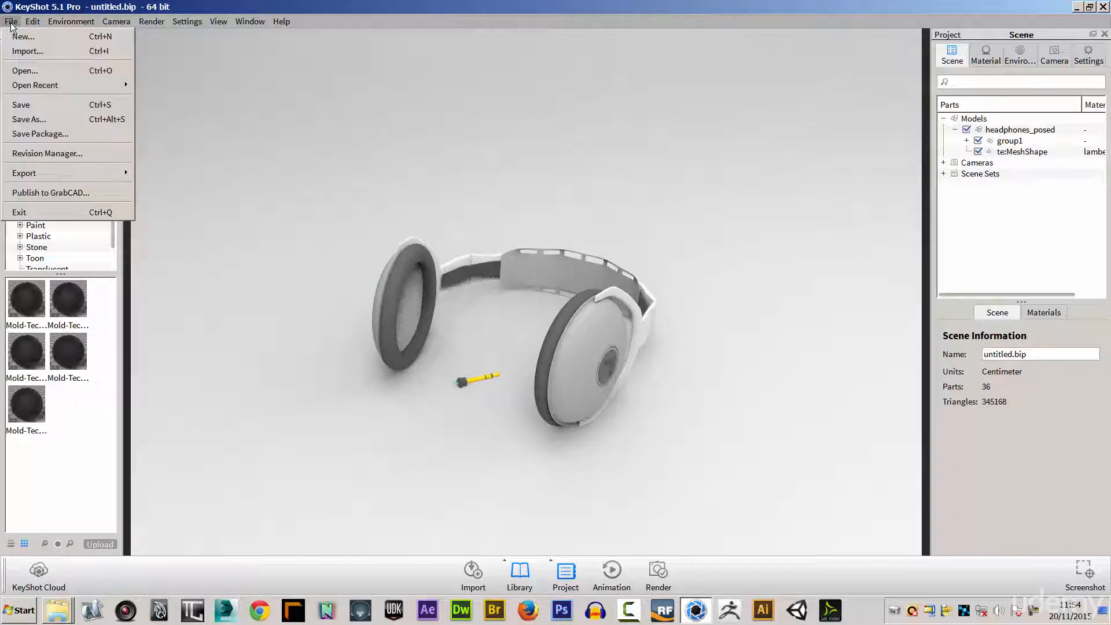
click(29, 105)
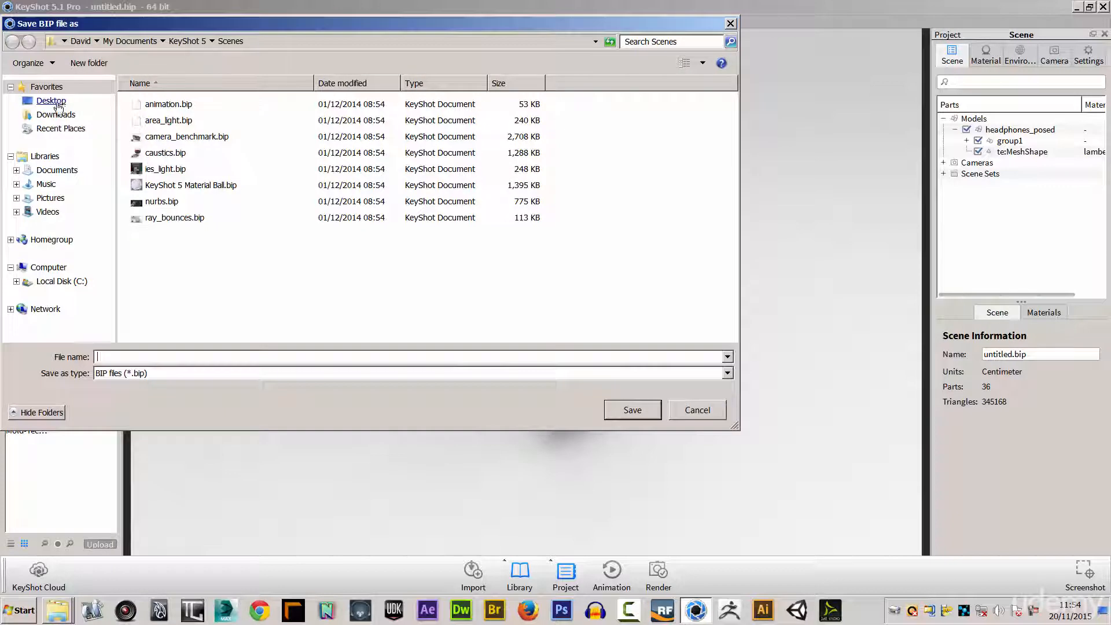
click(51, 101)
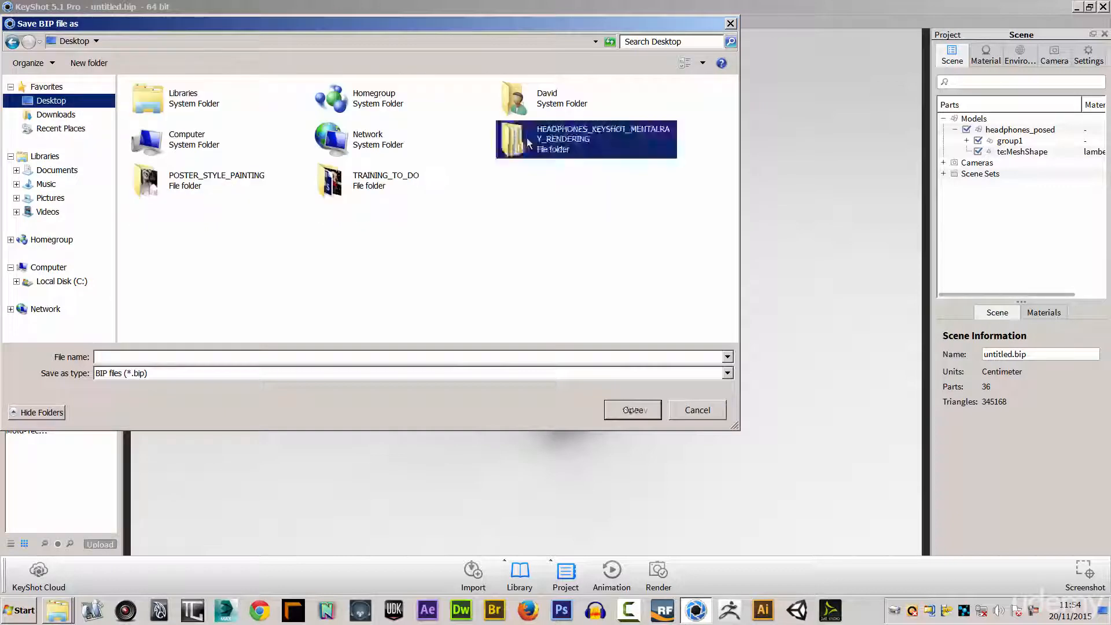
double_click(527, 138)
double_click(157, 105)
double_click(154, 118)
click(133, 355)
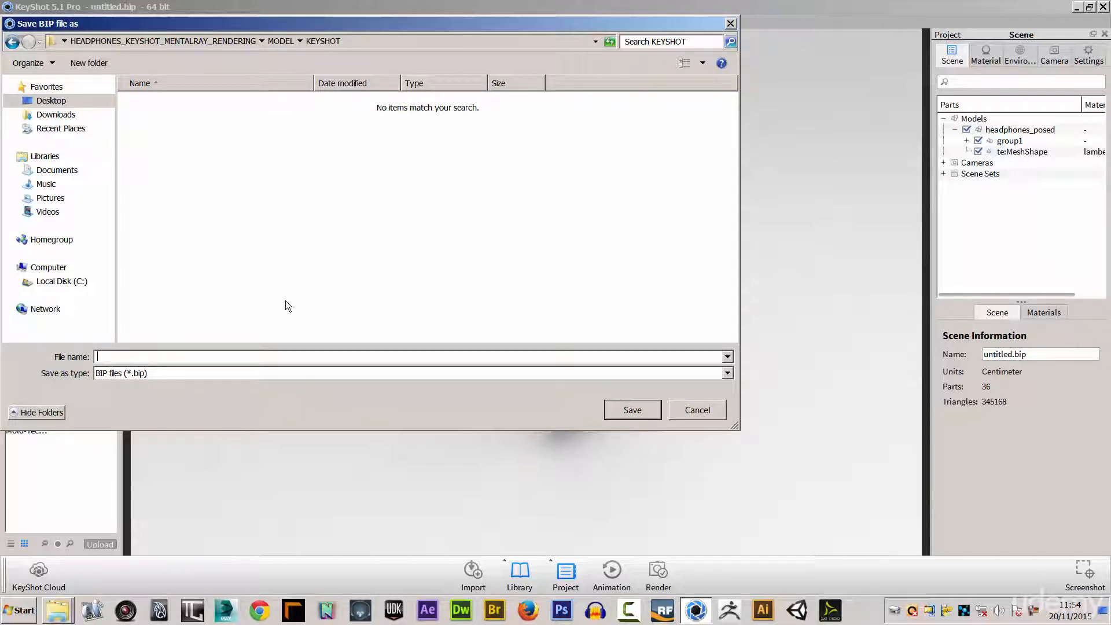
text(ADPHONES)
text(HE)
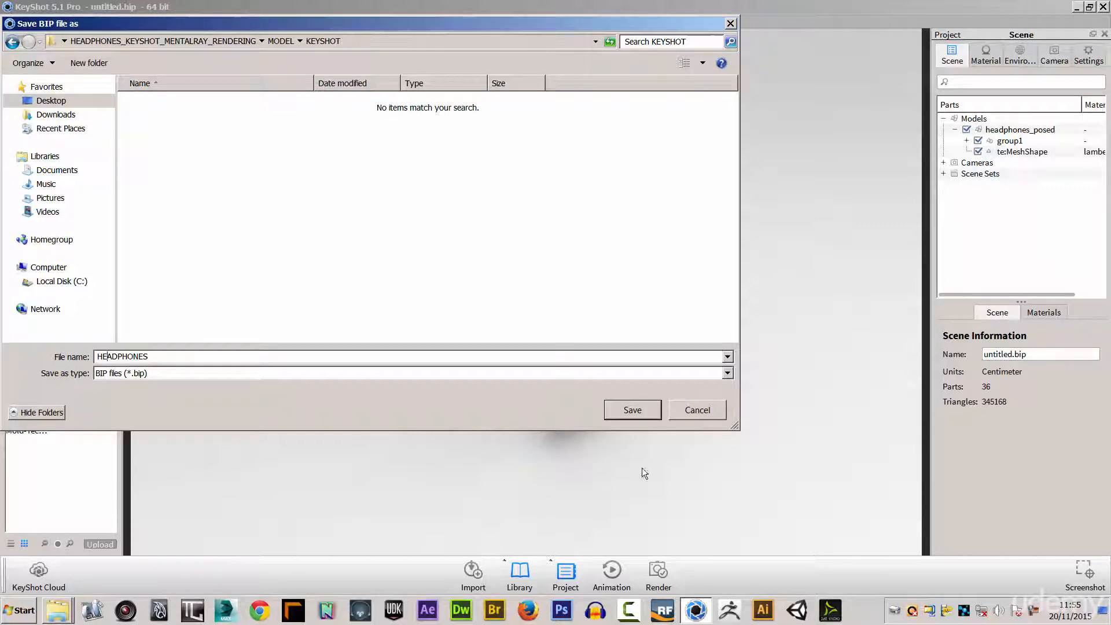
click(633, 411)
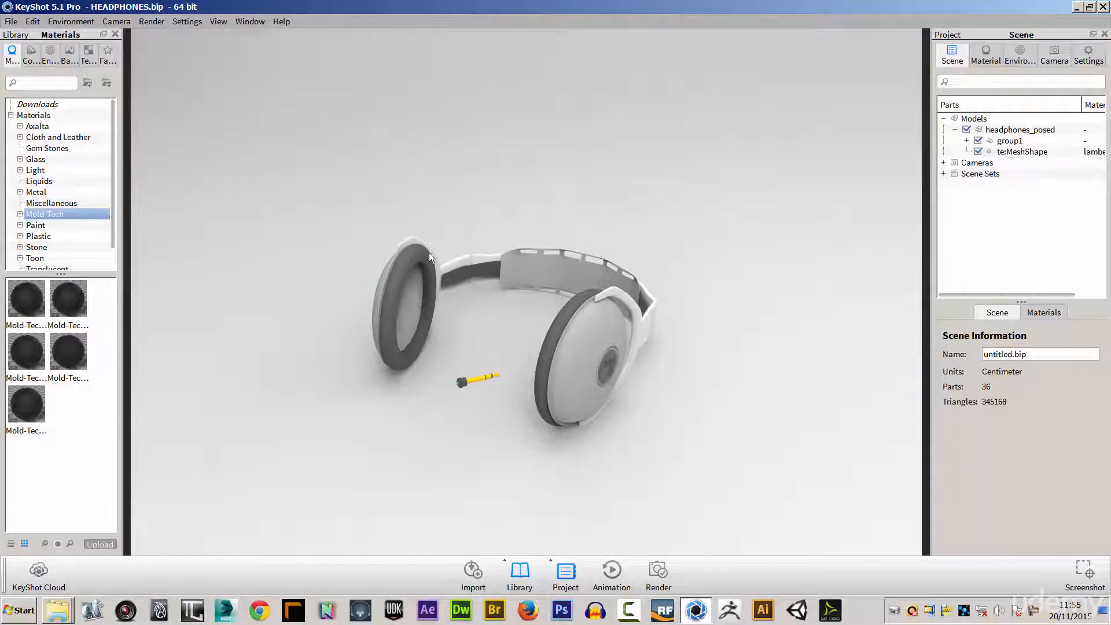
drag(321, 285, 490, 395)
right_click(455, 384)
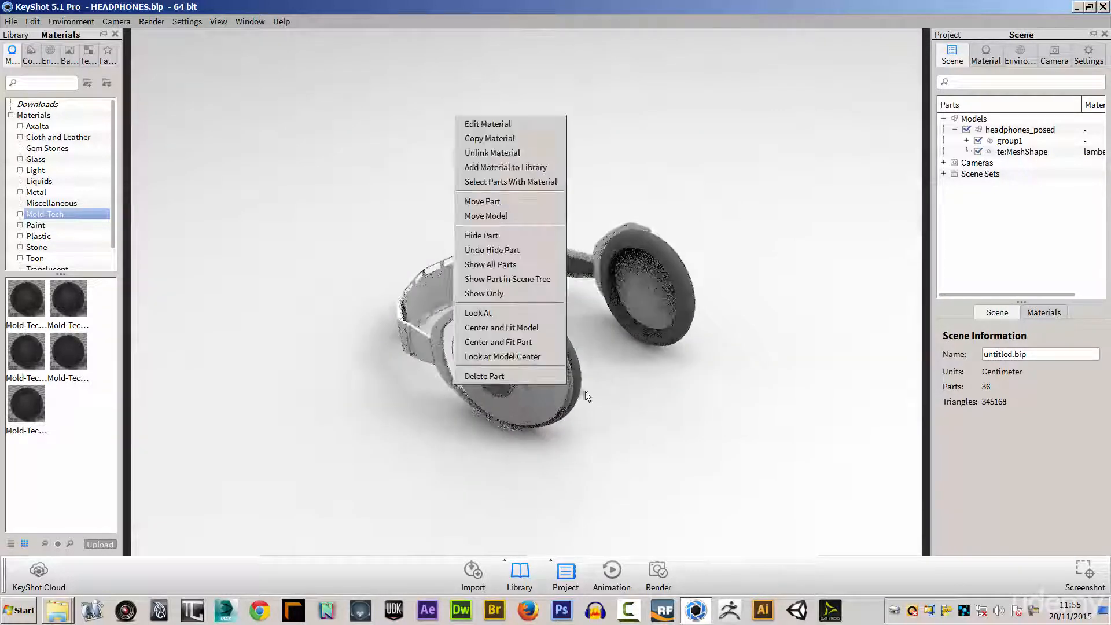
click(624, 394)
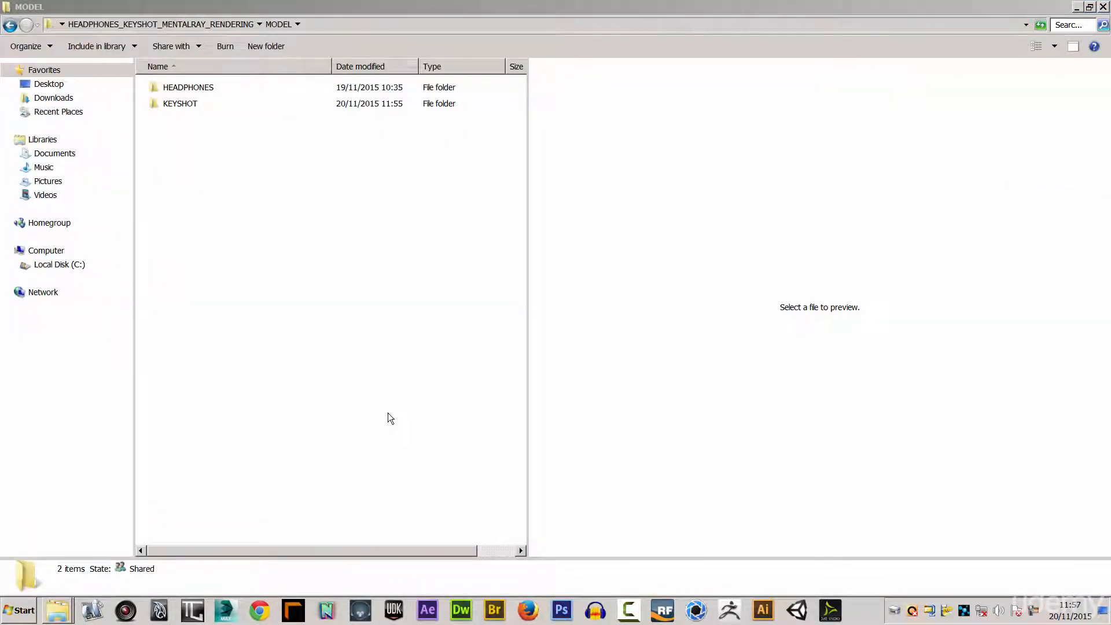
Switch to Maya and select the te:Mesh headband object to examine it in the headphones_posed scene.
click(159, 611)
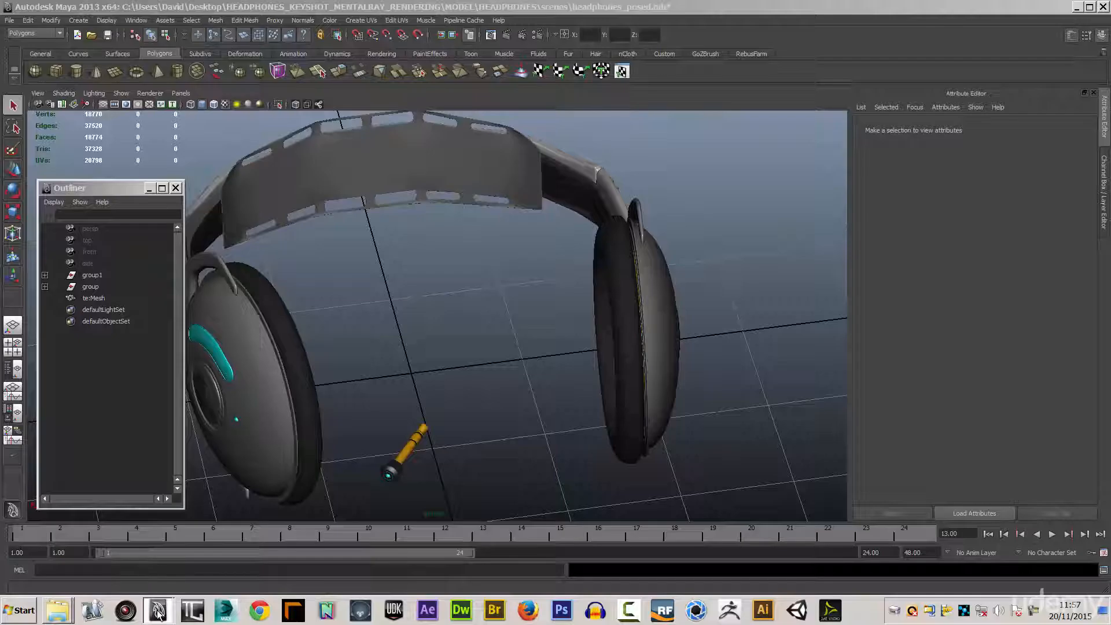
alt+right_drag(442, 422, 396, 297)
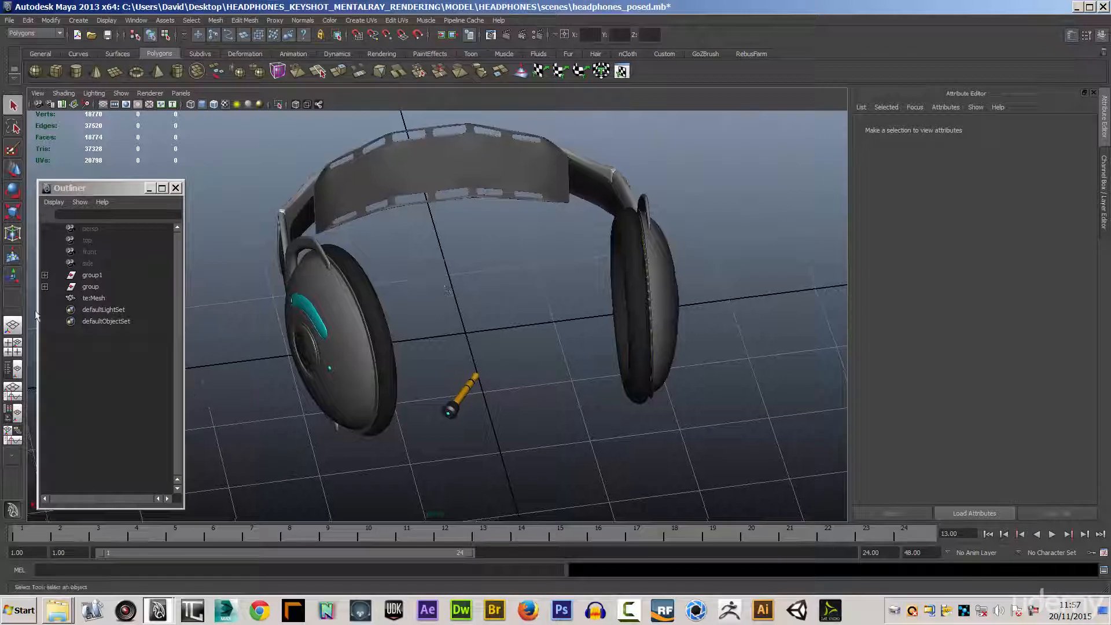
click(91, 287)
click(109, 297)
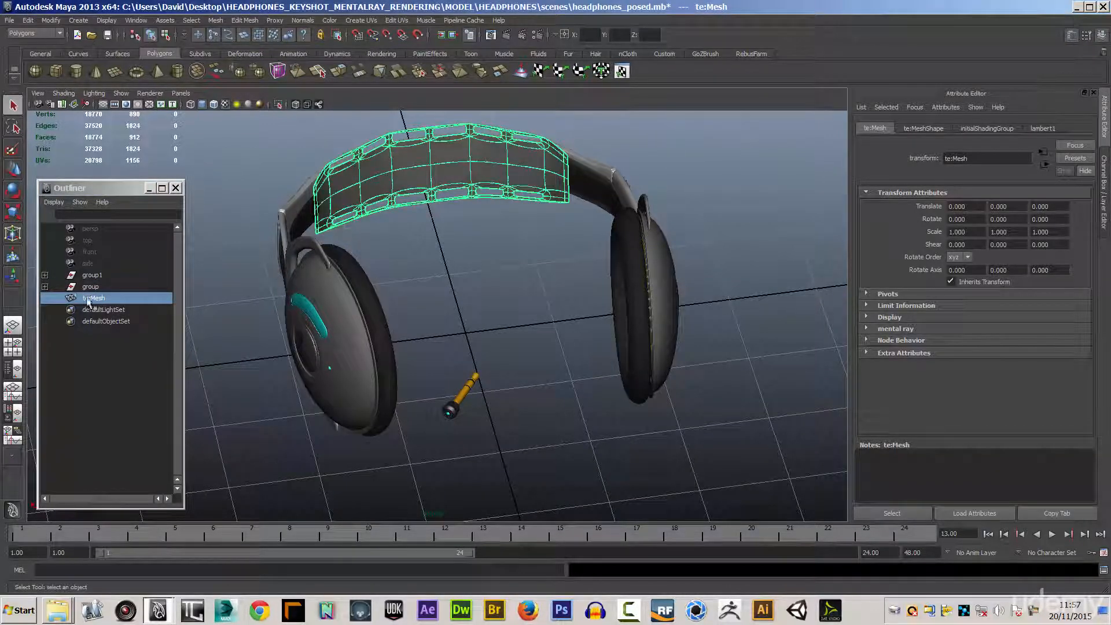
alt+drag(205, 328, 234, 316)
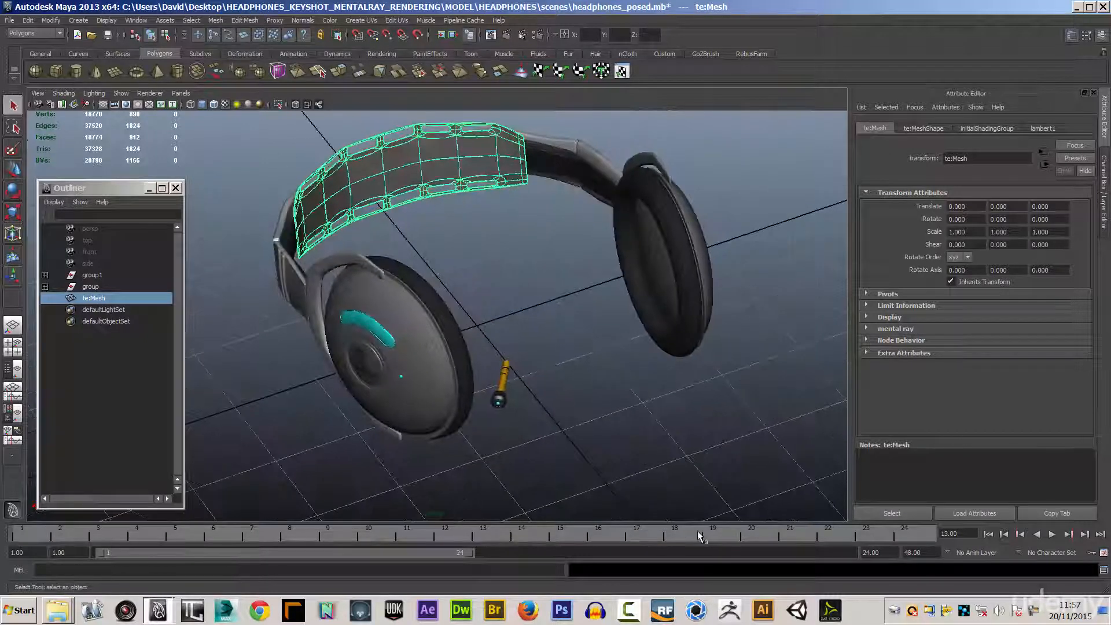
Switch to KeyShot and reopen the recently saved HEADPHONES.bip scene.
click(696, 612)
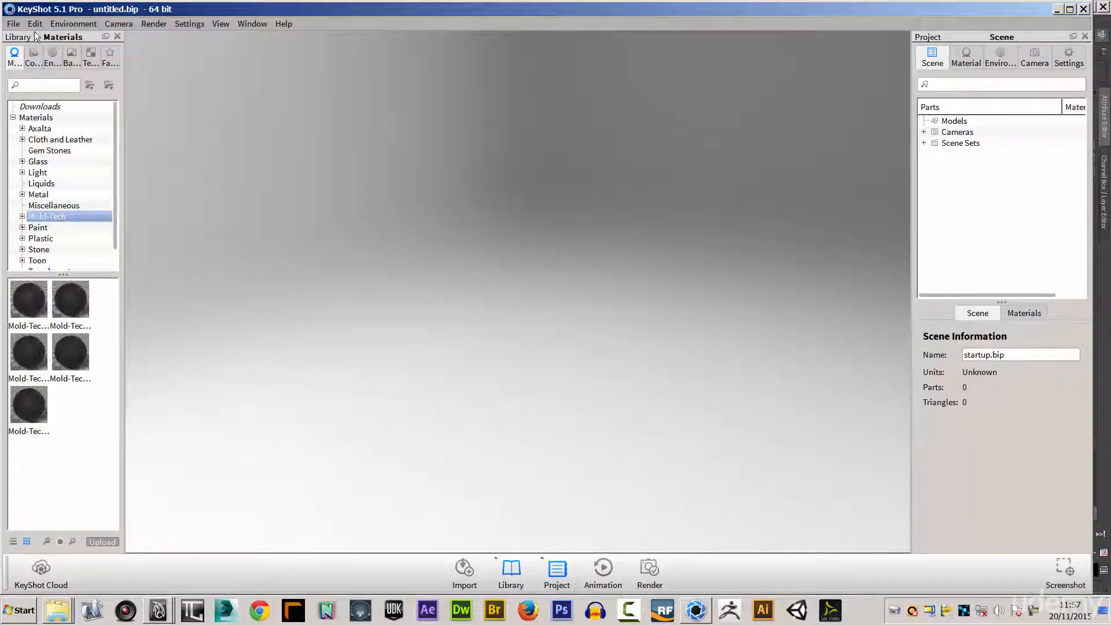
click(12, 23)
mouse_move(41, 87)
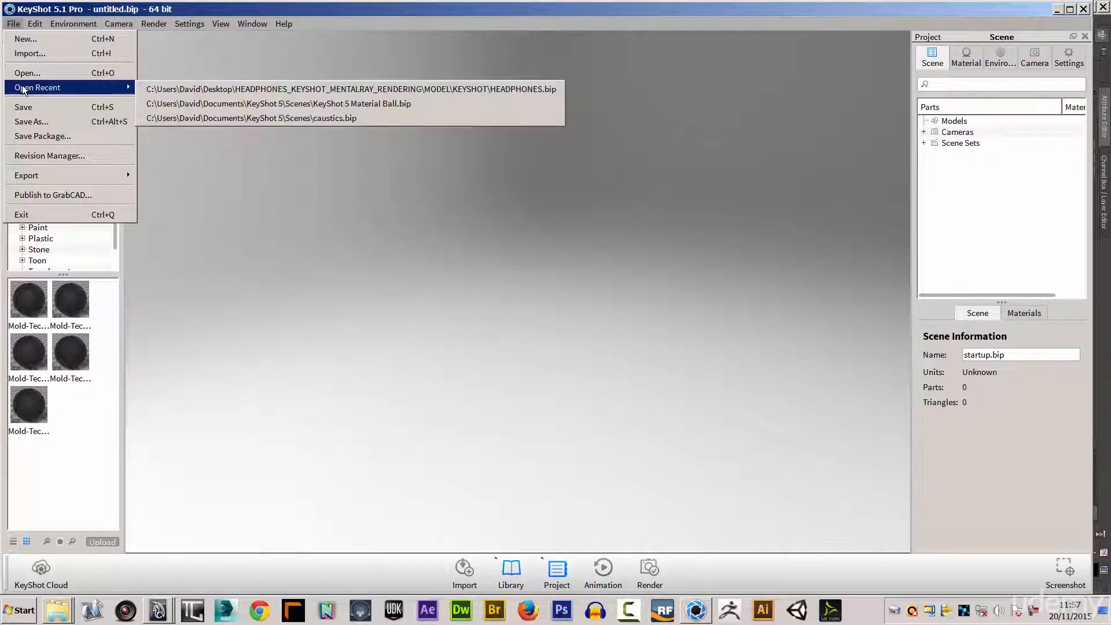
click(221, 91)
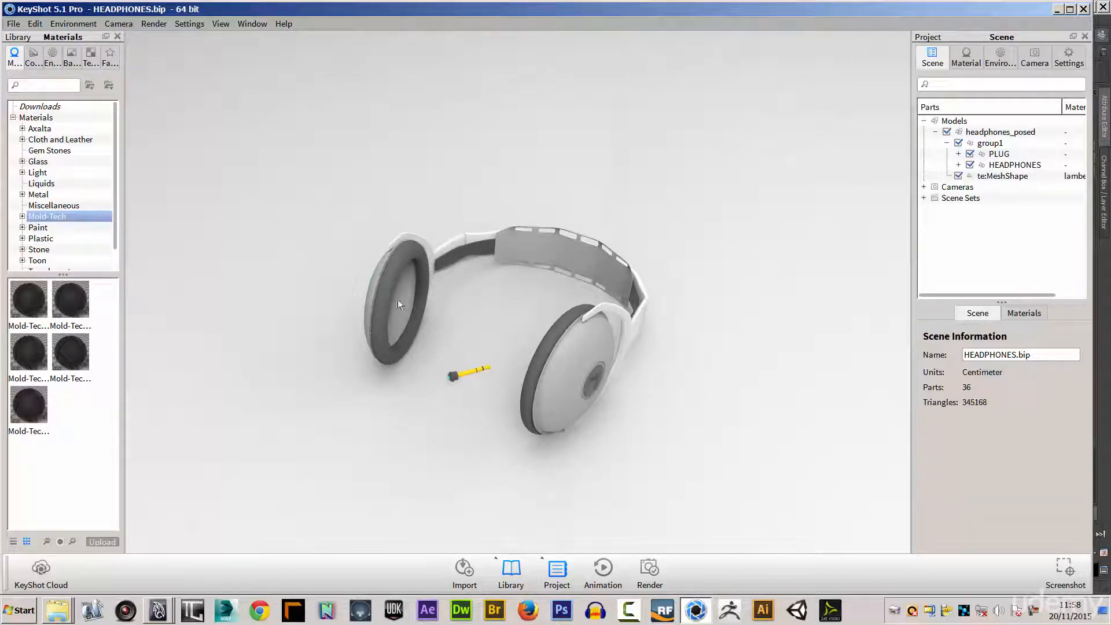
Inspect the material properties of the headphones' ear cup and switch to the headphones_posed.mb scene in Maya.
double_click(394, 265)
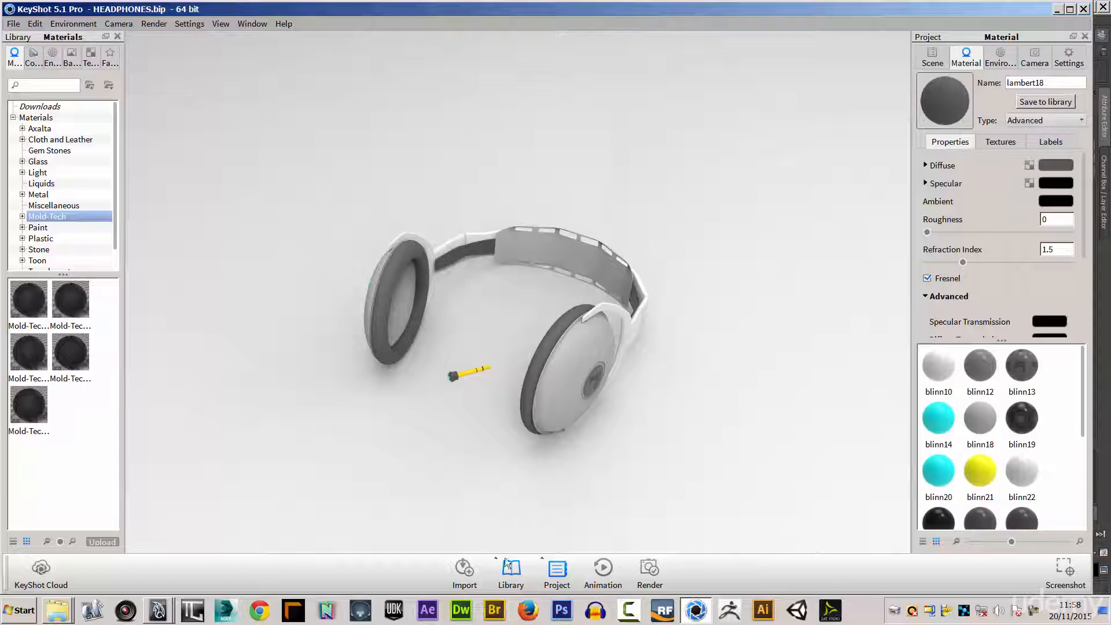
click(165, 611)
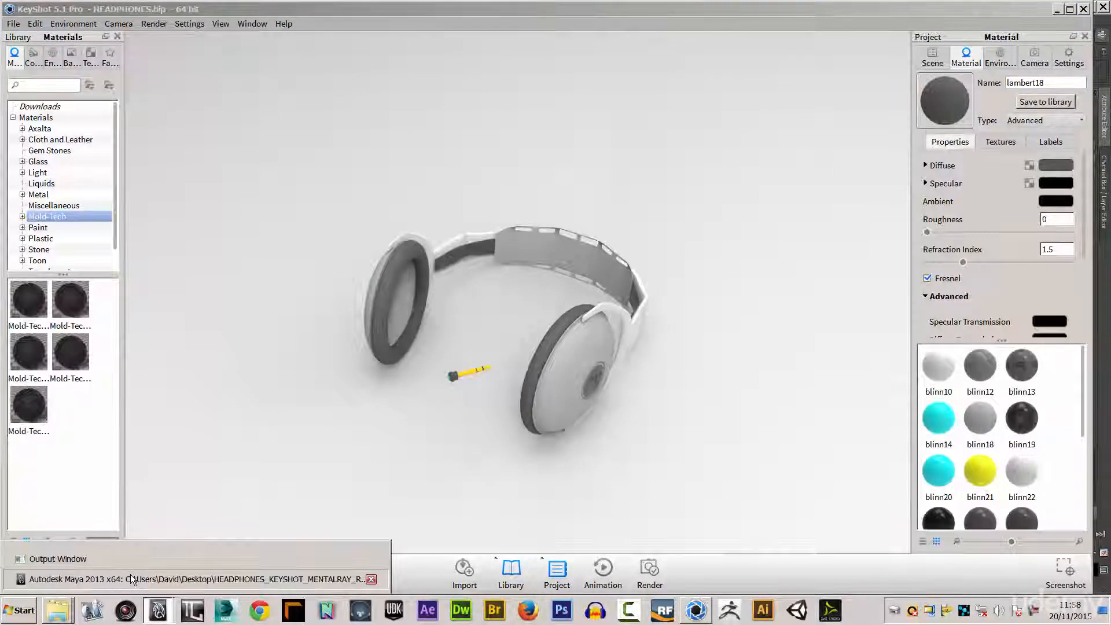
click(110, 577)
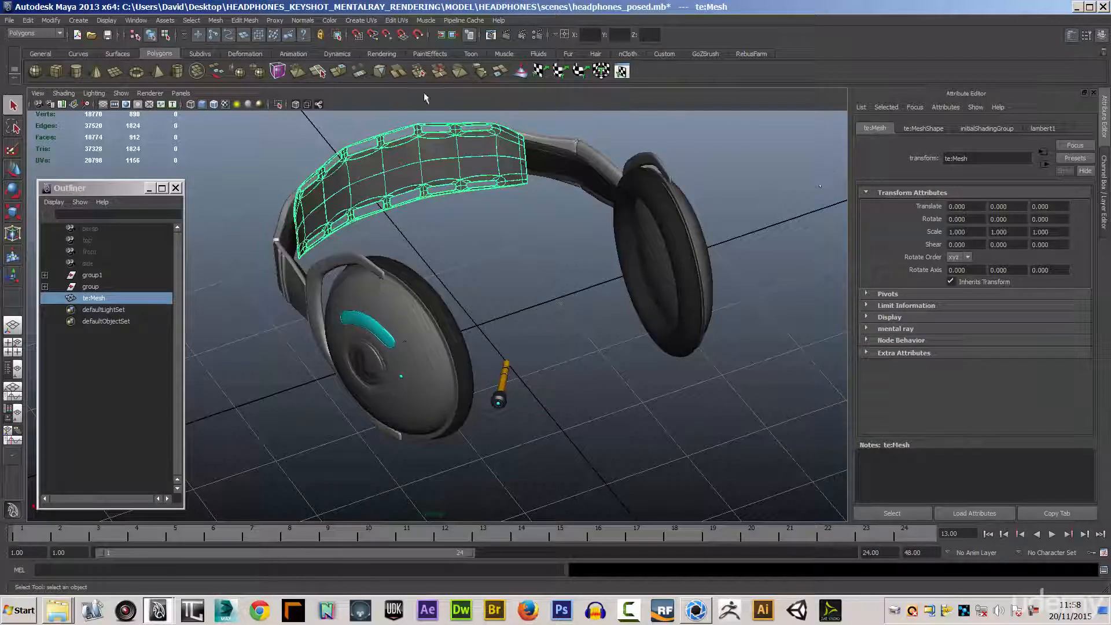
Examine the scene's materials in the Hypershade and dismiss it from view.
click(136, 21)
mouse_move(211, 54)
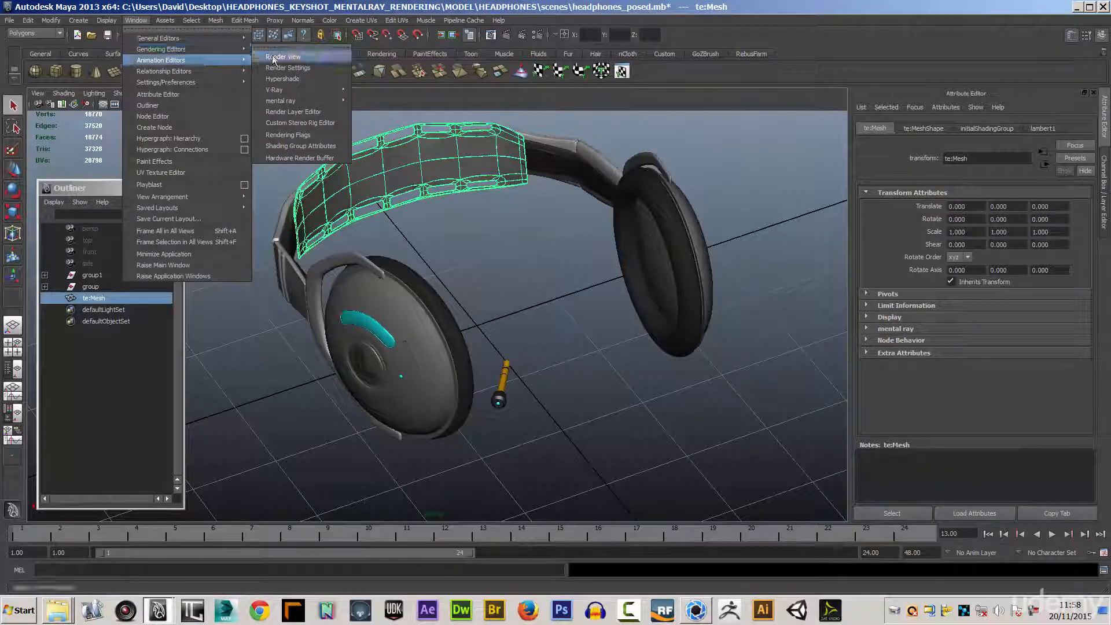
click(296, 79)
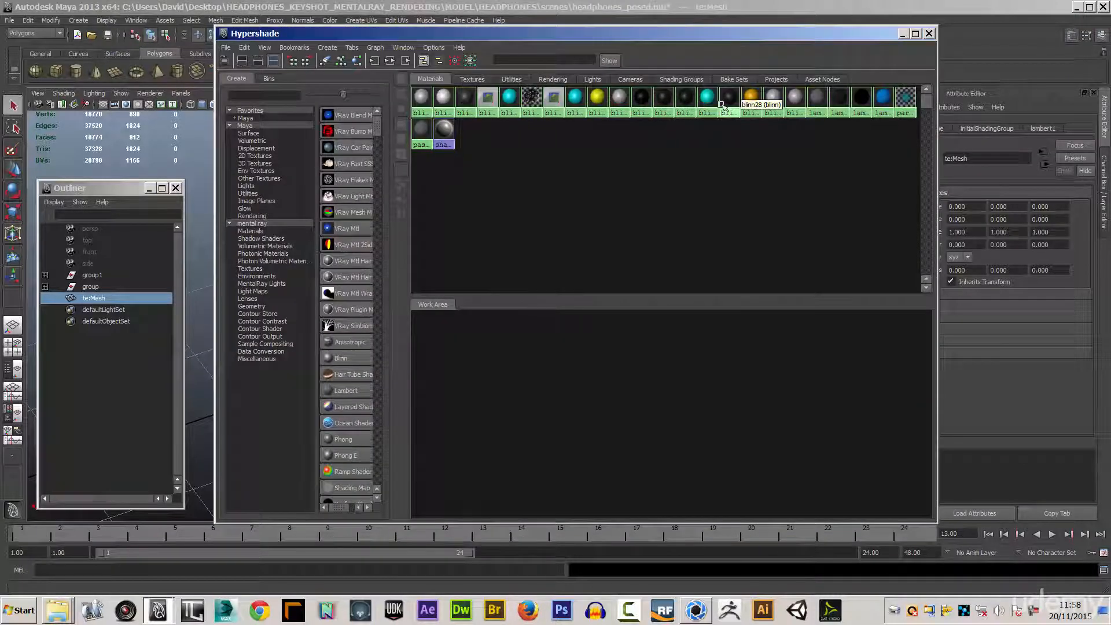
drag(426, 35, 1110, 81)
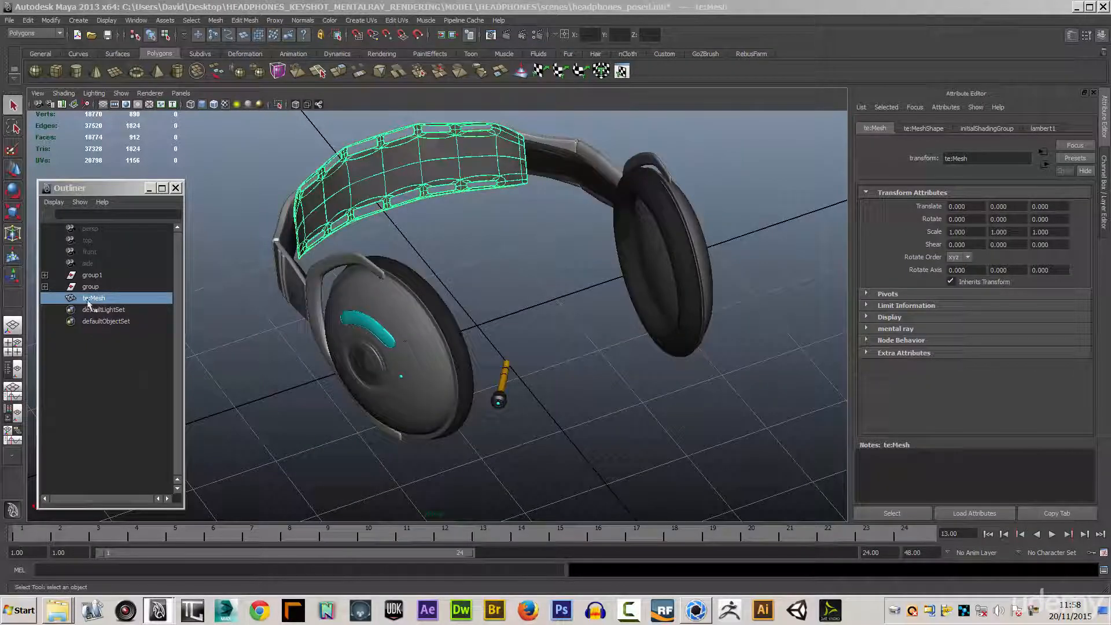
Switch to KeyShot and collapse group1 in the scene's parts tree to check the model's top-level parts.
click(696, 610)
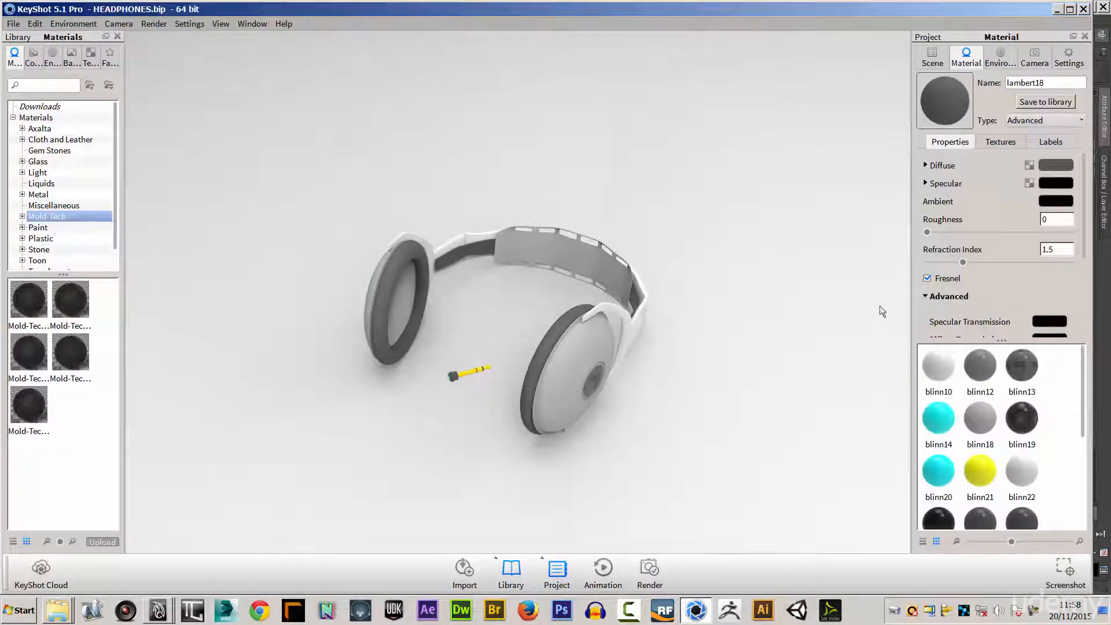
click(932, 58)
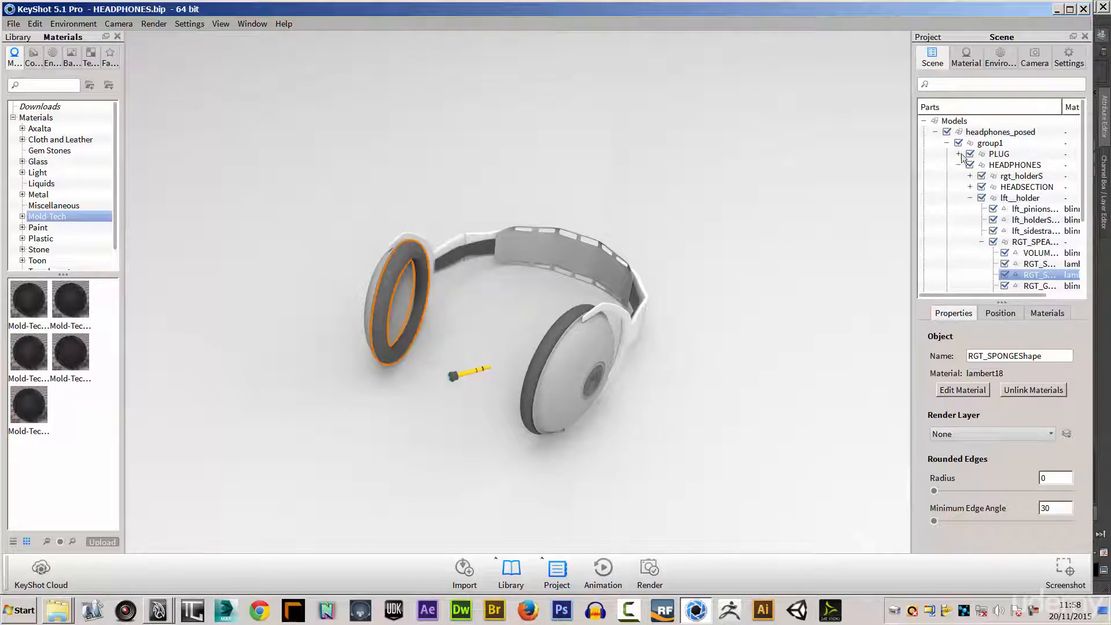
click(947, 143)
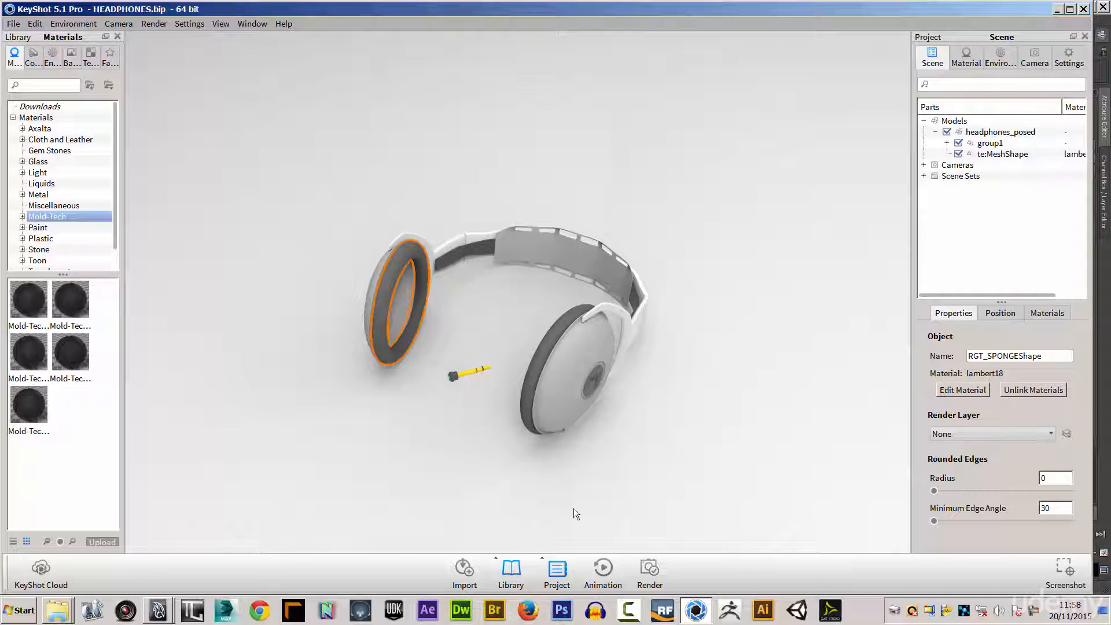
Switch to Maya and parent te:Mesh under the HEADPHONES group inside group1.
click(159, 610)
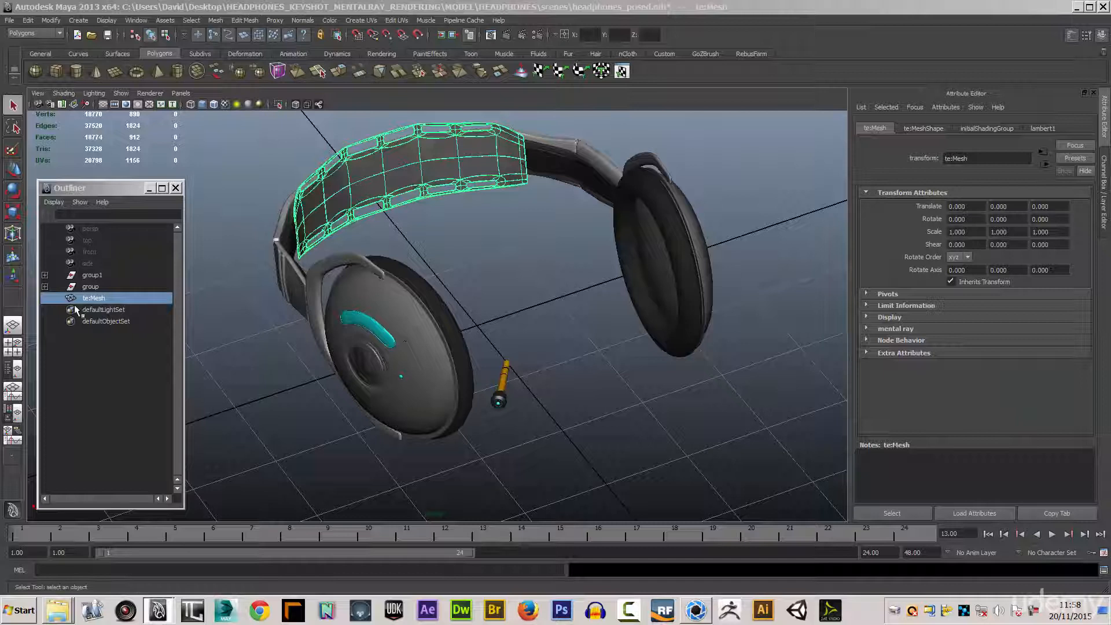
click(45, 275)
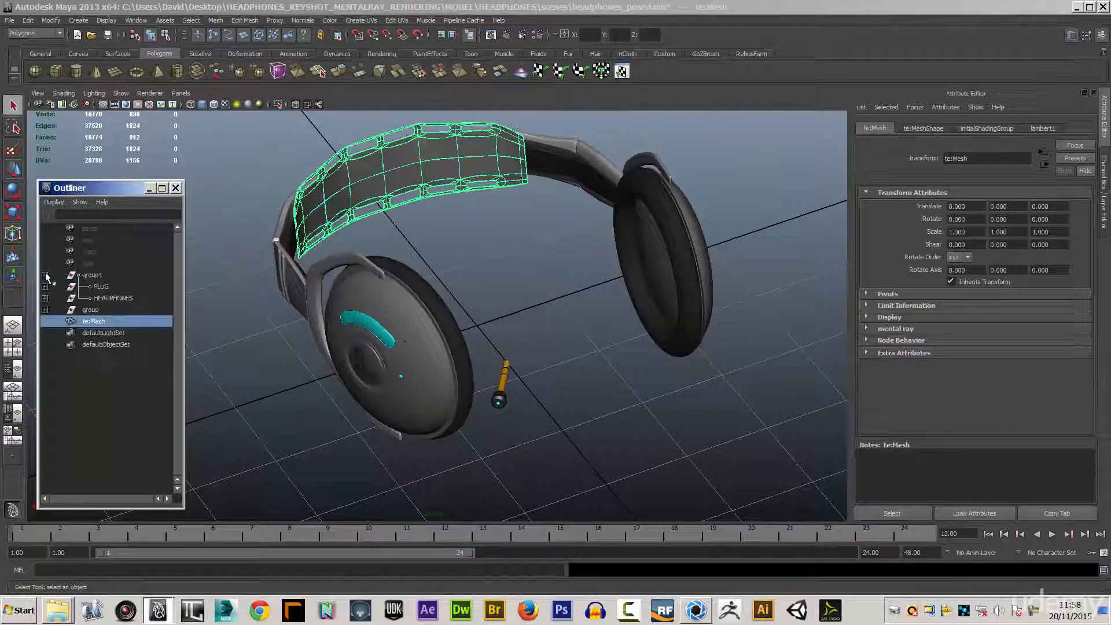
click(110, 298)
click(96, 322)
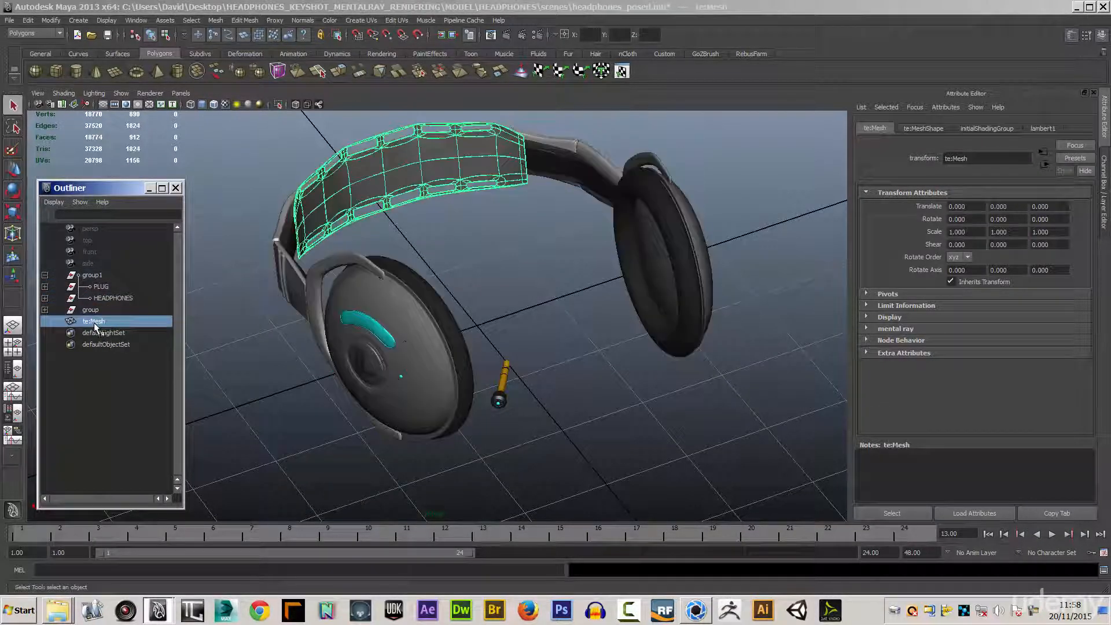
middle_drag(98, 322, 100, 302)
click(100, 297)
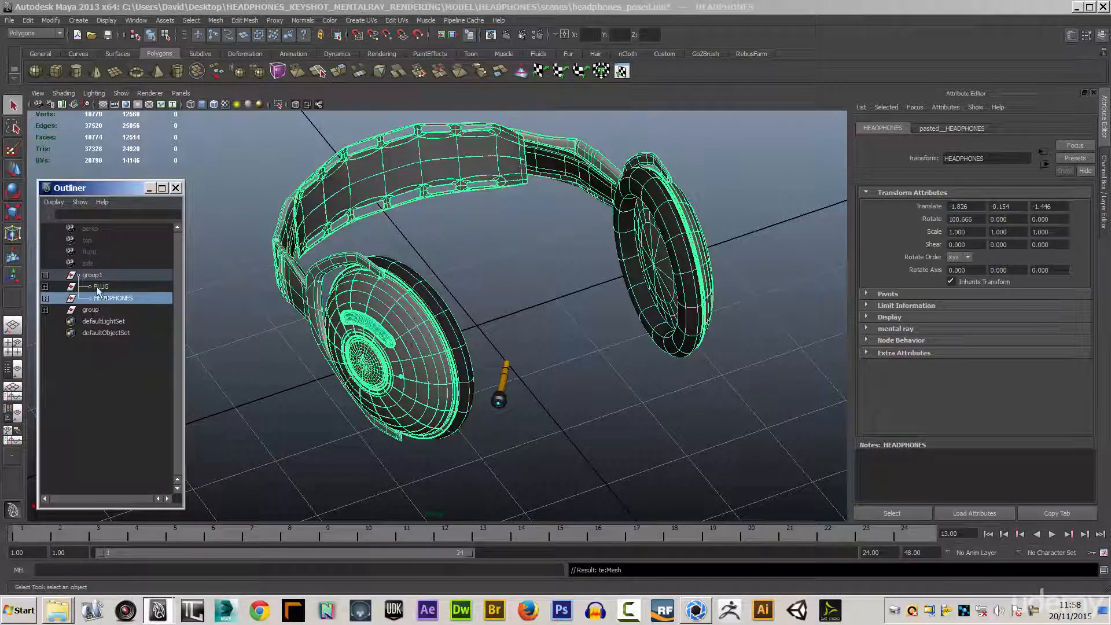
Delete all history in the scene with group1 and group selected, and delete the empty group node.
click(96, 286)
click(90, 311)
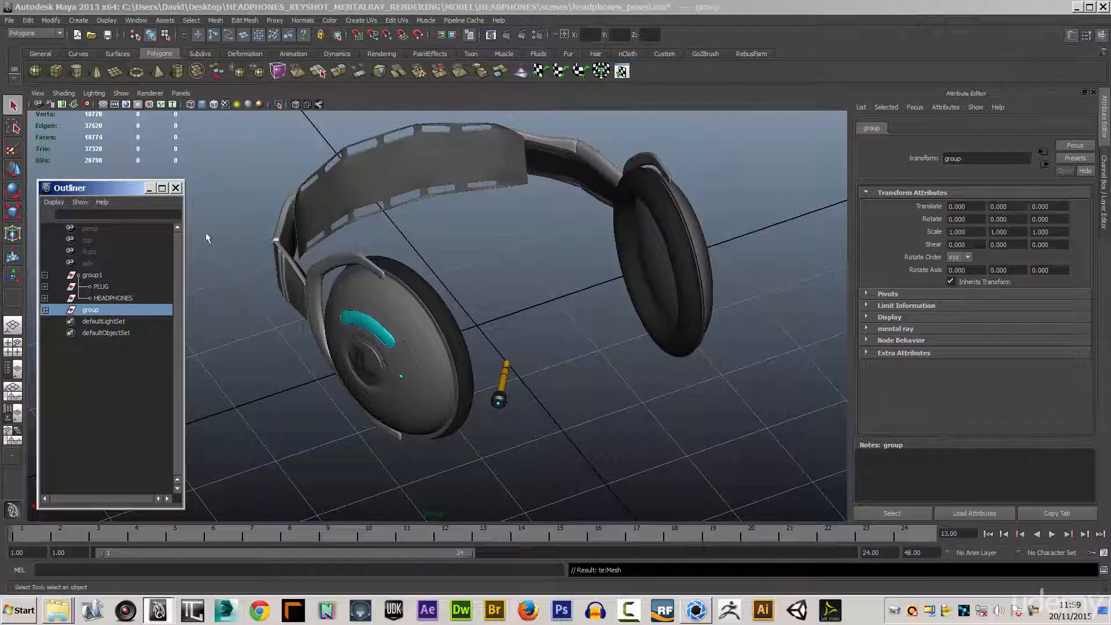
click(91, 275)
shift+click(90, 310)
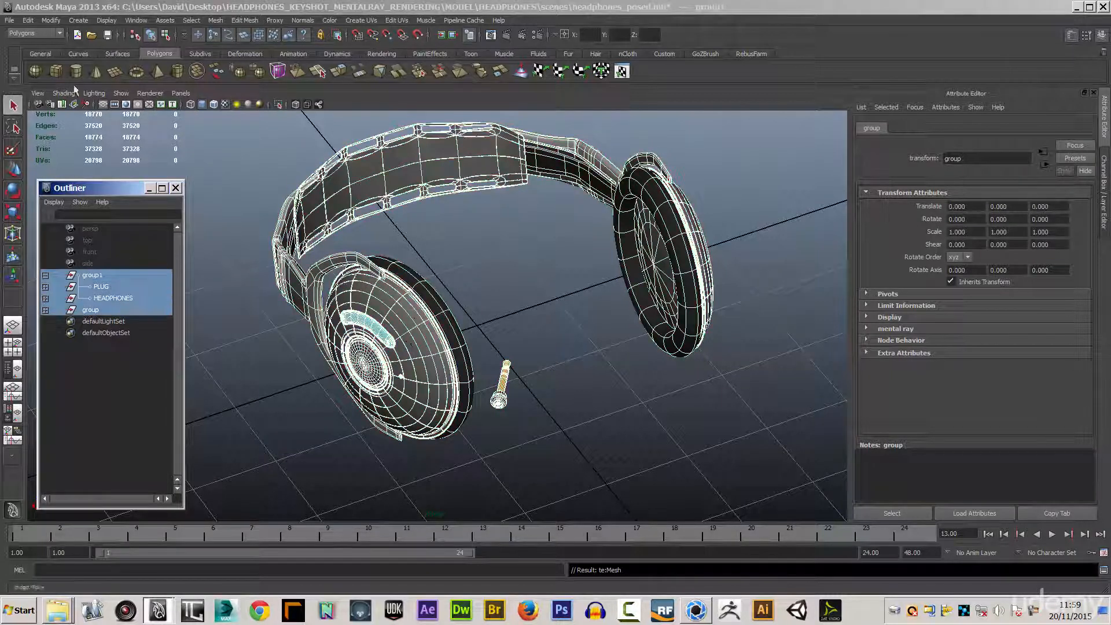
click(28, 21)
mouse_move(102, 155)
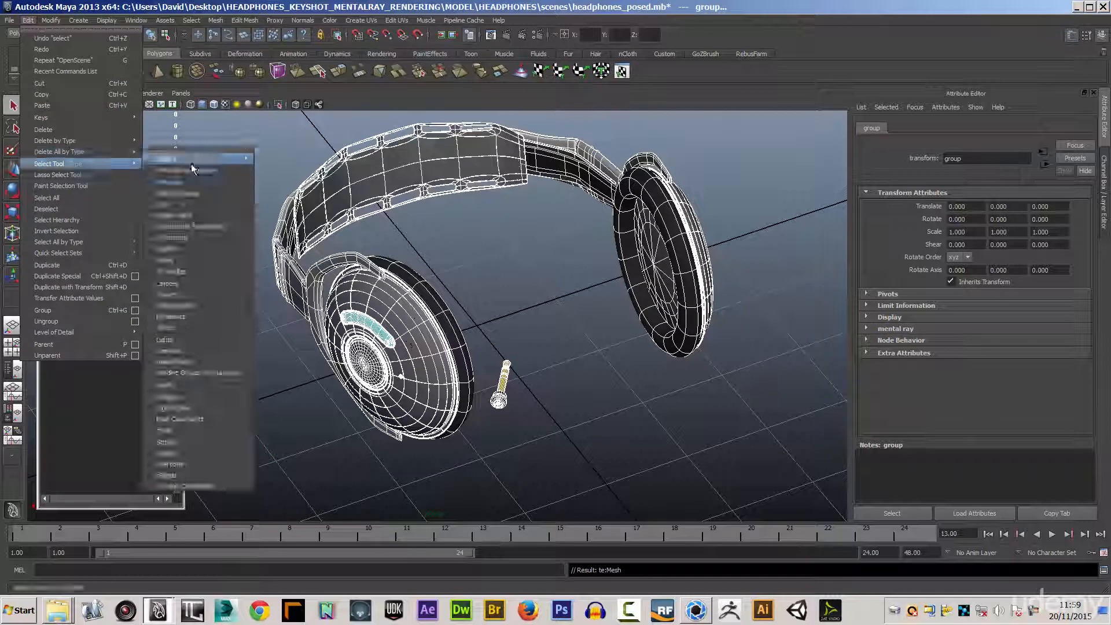
click(169, 157)
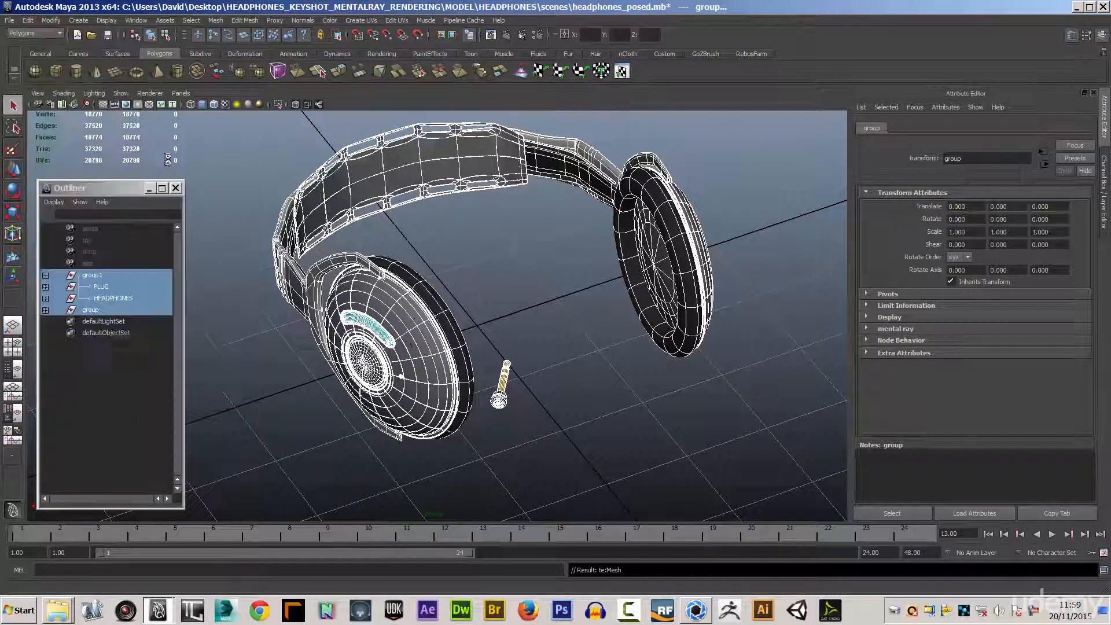
click(93, 311)
key(Delete)
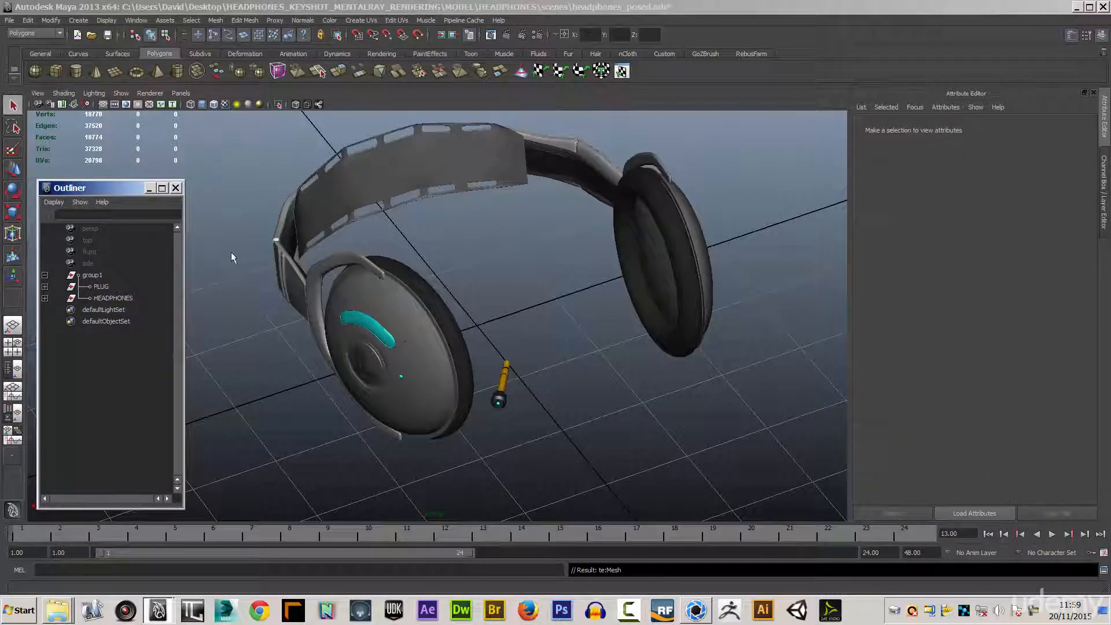
Rename the te:Mesh headband object inside the HEADPHONES group as headstretch.
click(328, 193)
key(f)
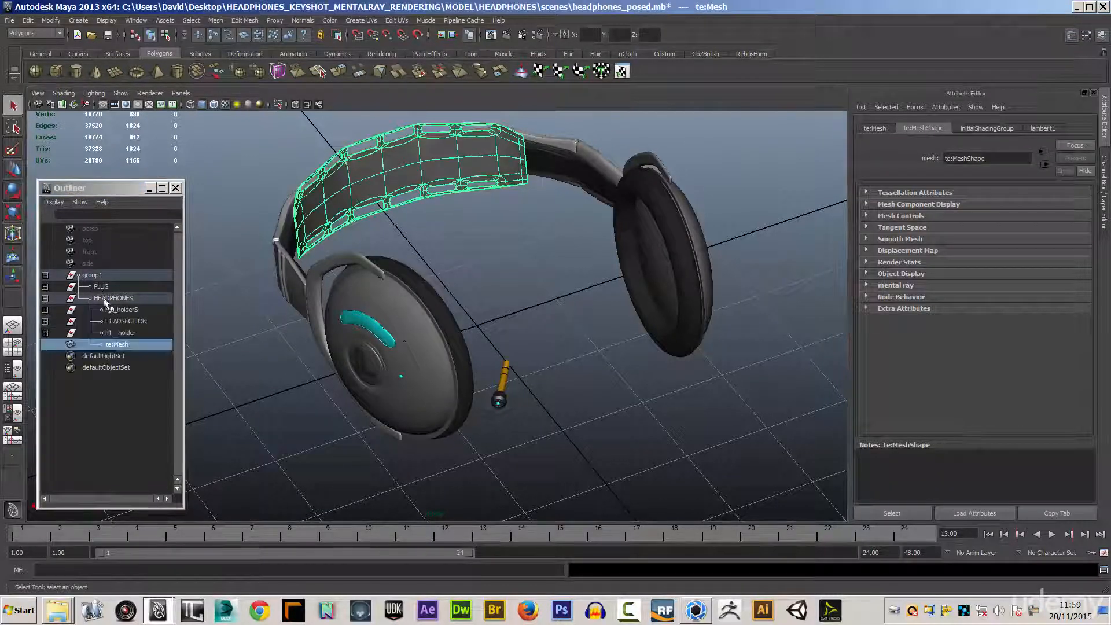
double_click(111, 345)
text(head)
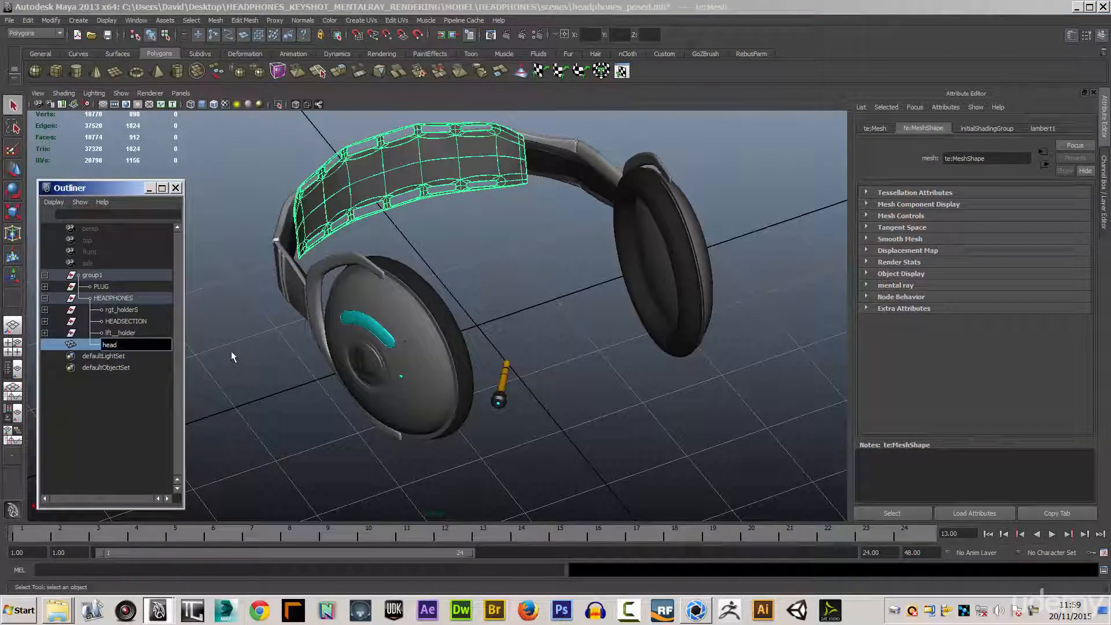
text(stretch)
key(Return)
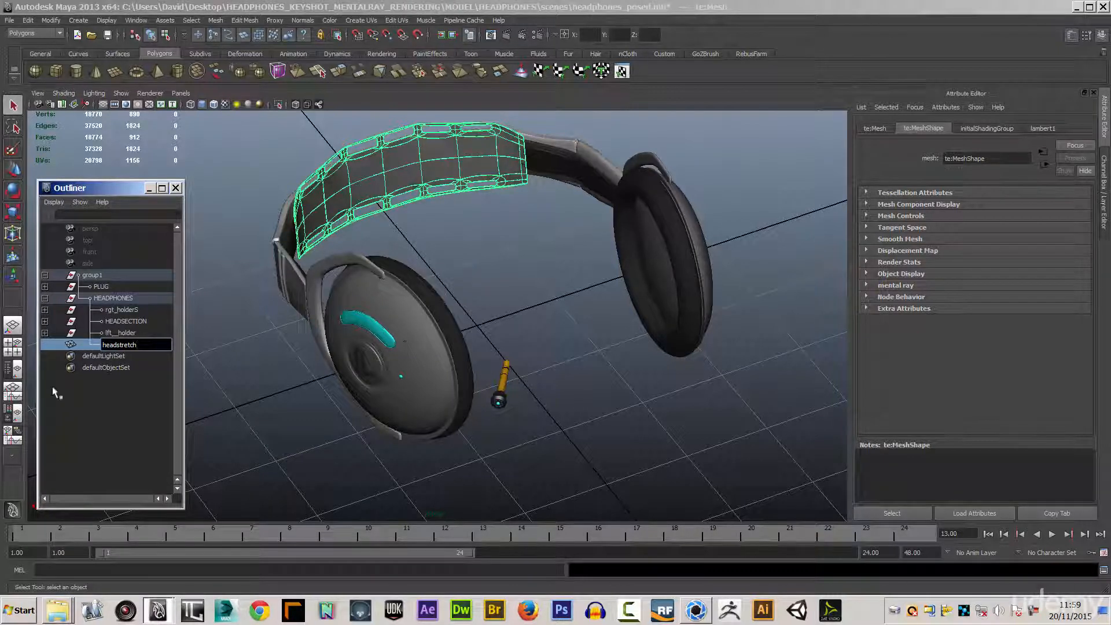
click(106, 426)
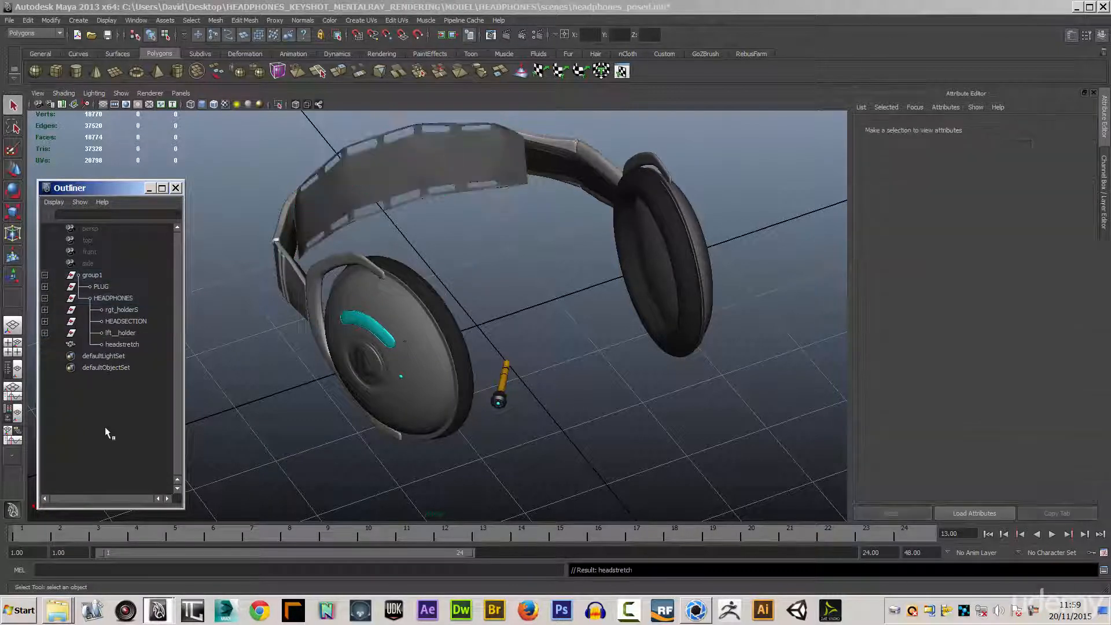
Collapse the HEADPHONES group and rename its parent group1 as GEO.
click(110, 300)
click(44, 298)
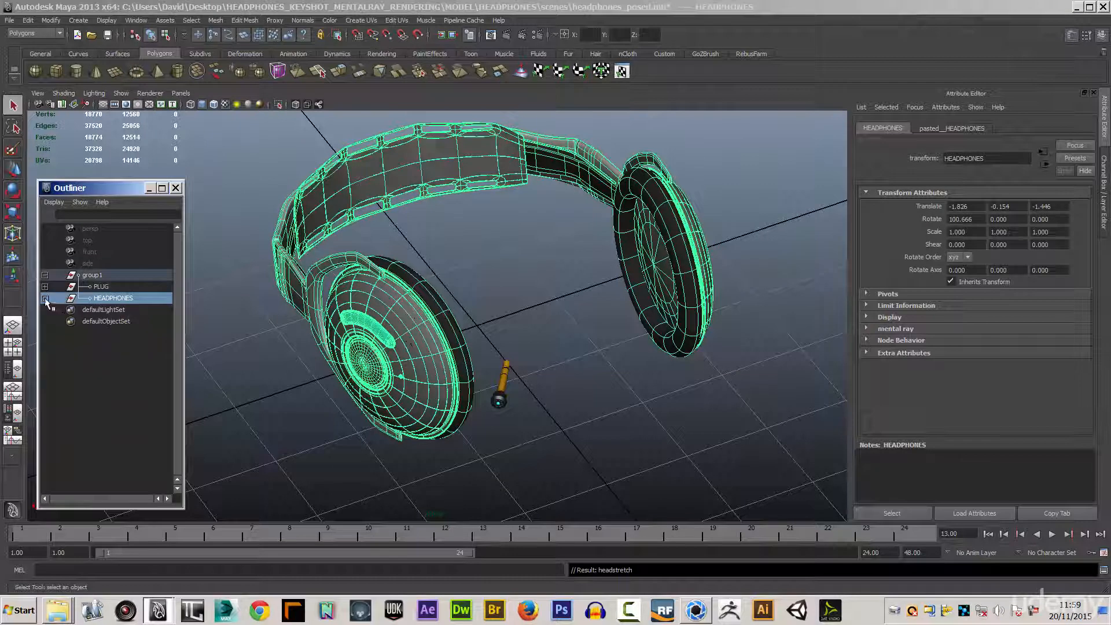
double_click(88, 276)
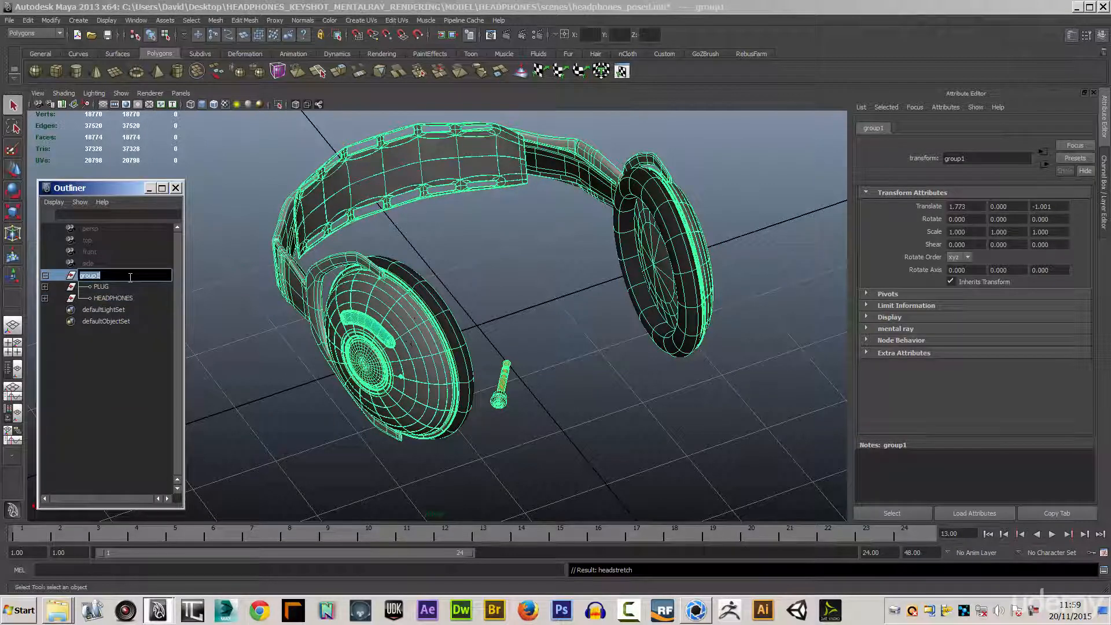
text(GEO)
click(239, 252)
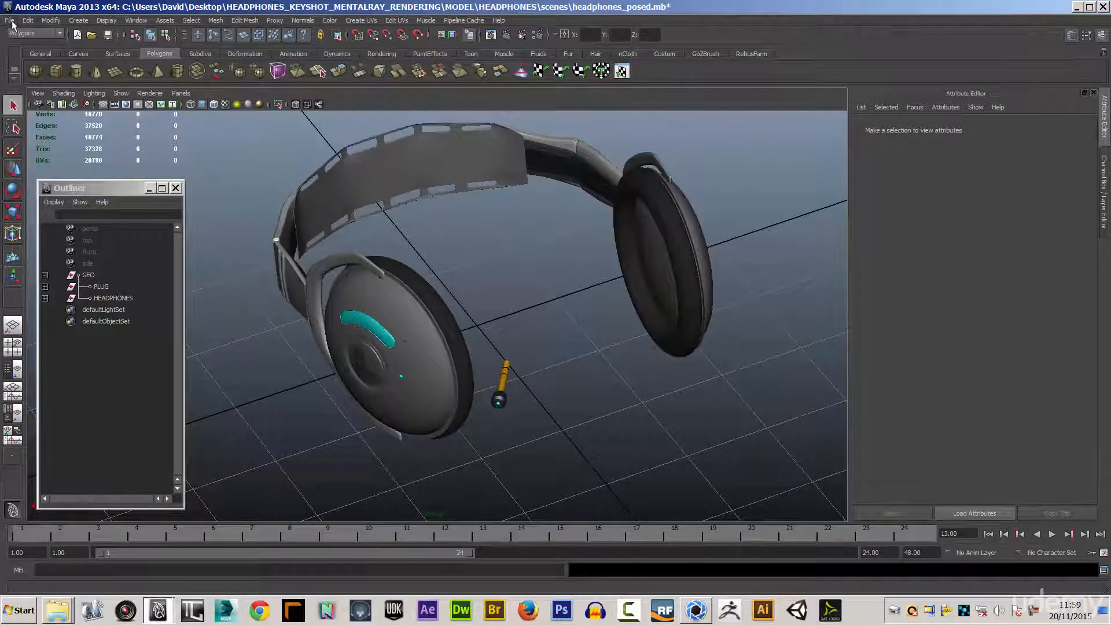
Inspect the lambert1 material assigned to the RGT_SHELL ear cup.
click(418, 339)
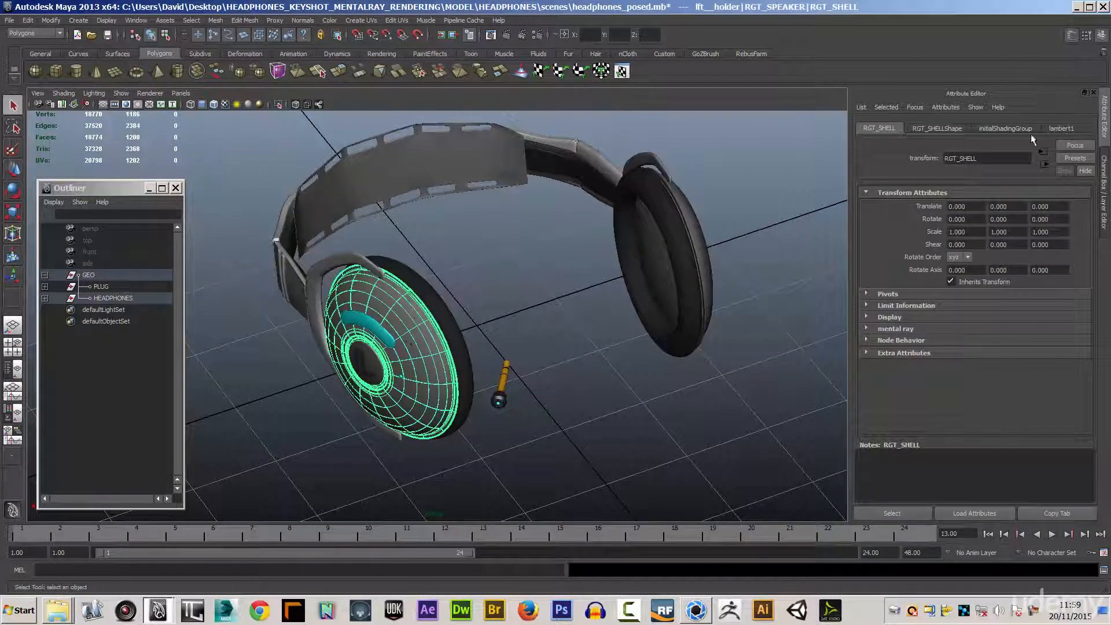
click(1059, 130)
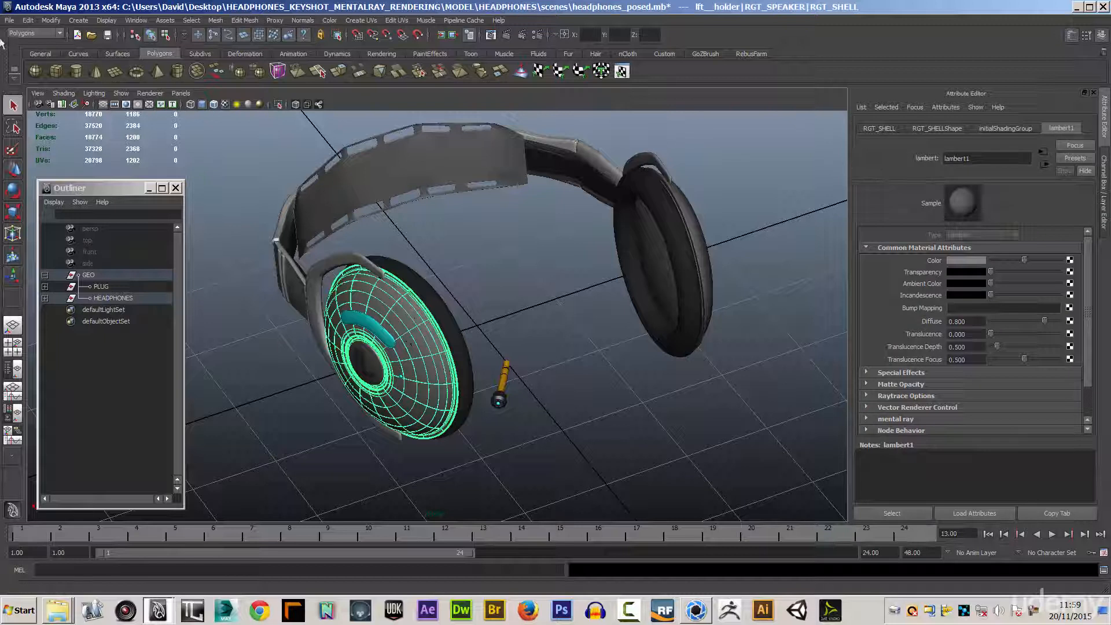
Save the cleaned-up headphones_posed.mb scene and switch to KeyShot.
click(16, 24)
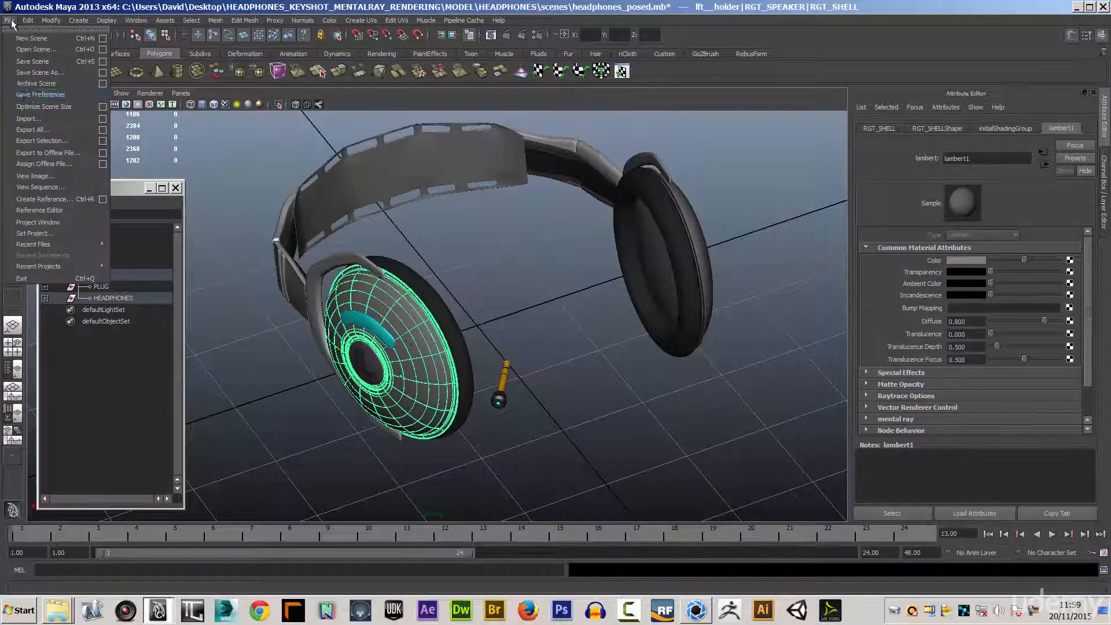
click(33, 66)
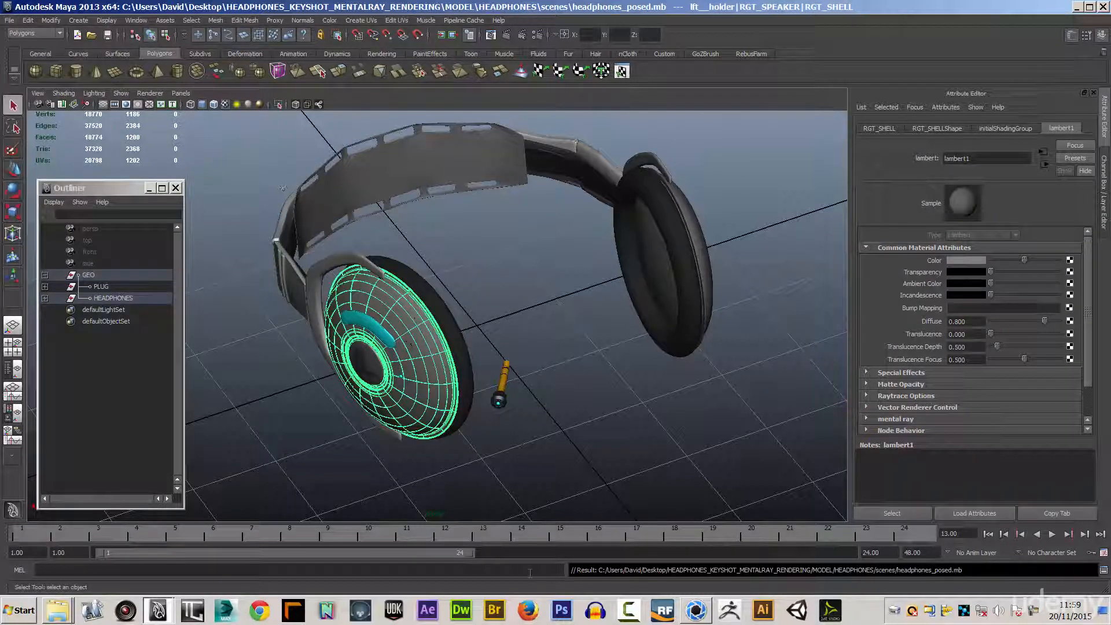
click(697, 610)
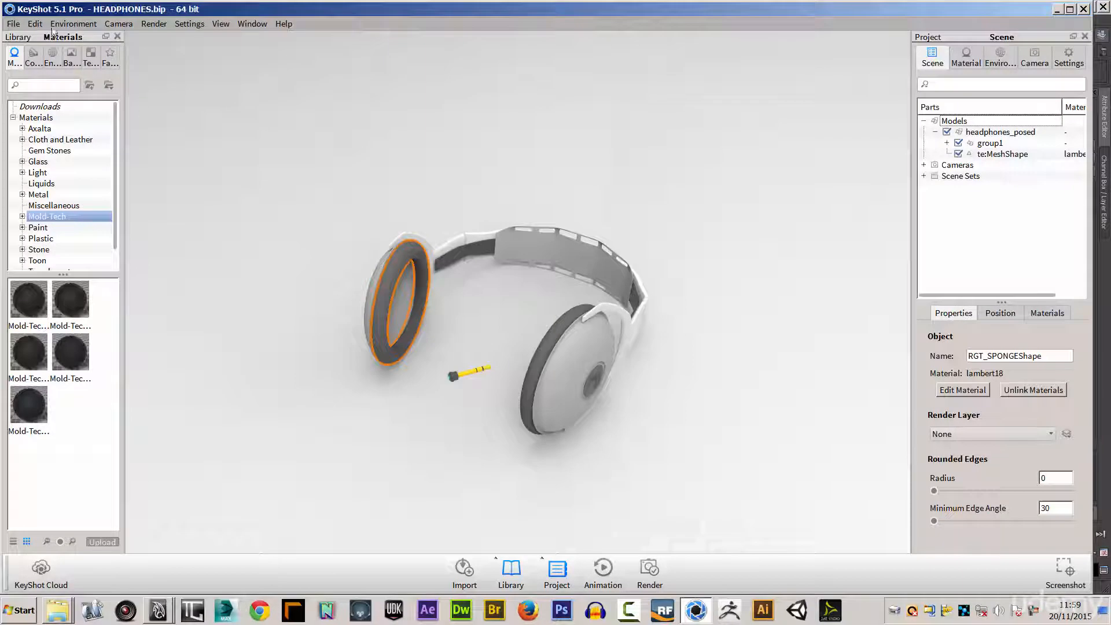
click(13, 23)
click(32, 52)
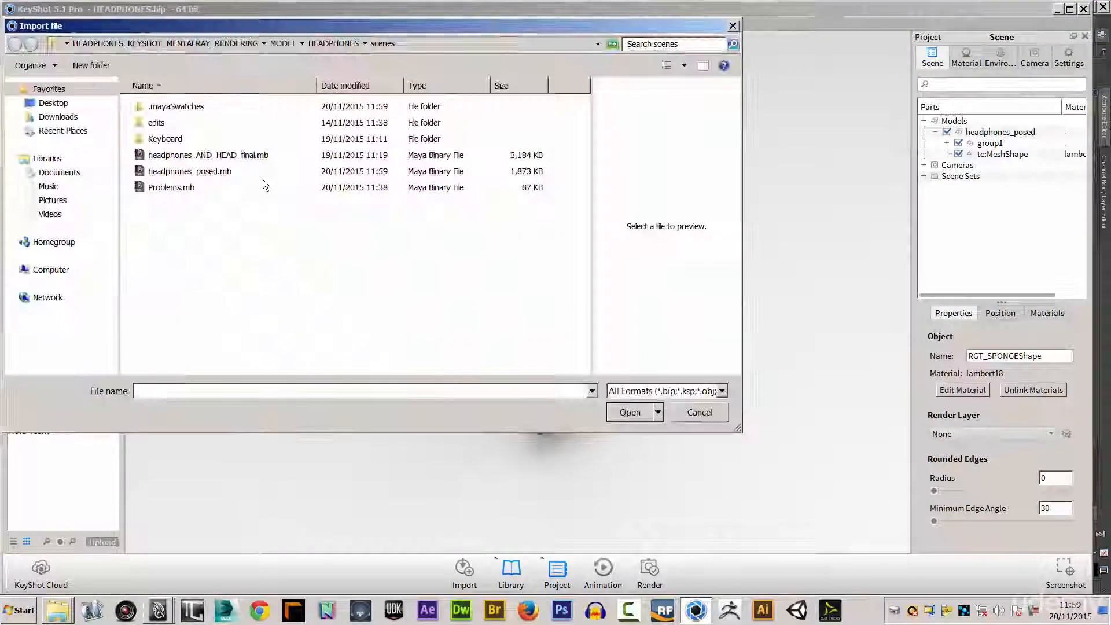
click(709, 415)
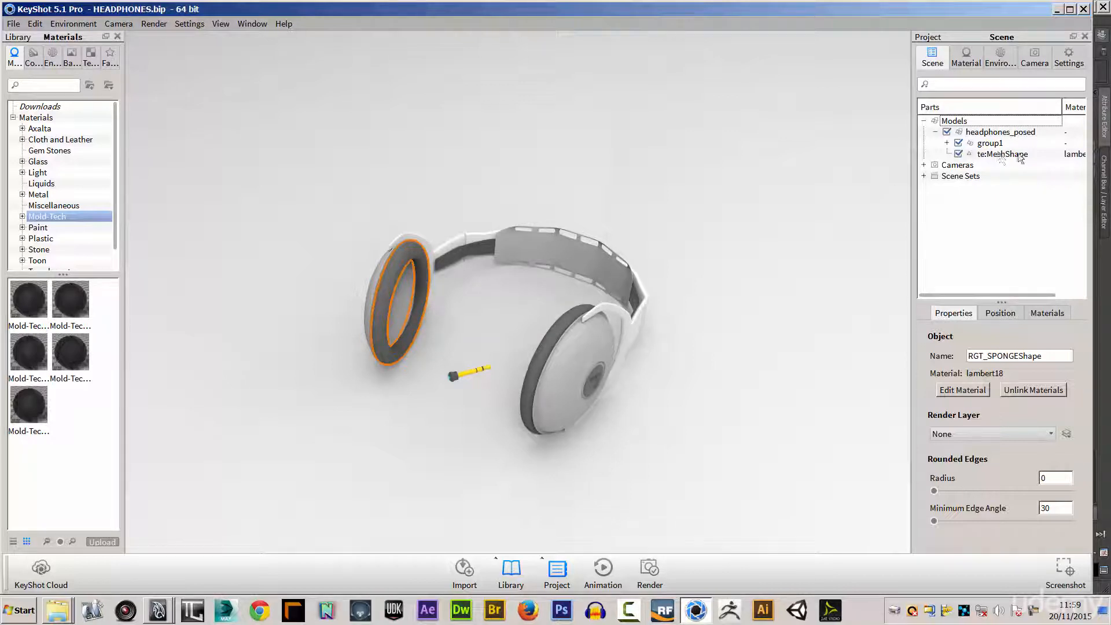
Select the te:MeshShape headband part to check it and start a new empty scene.
click(997, 154)
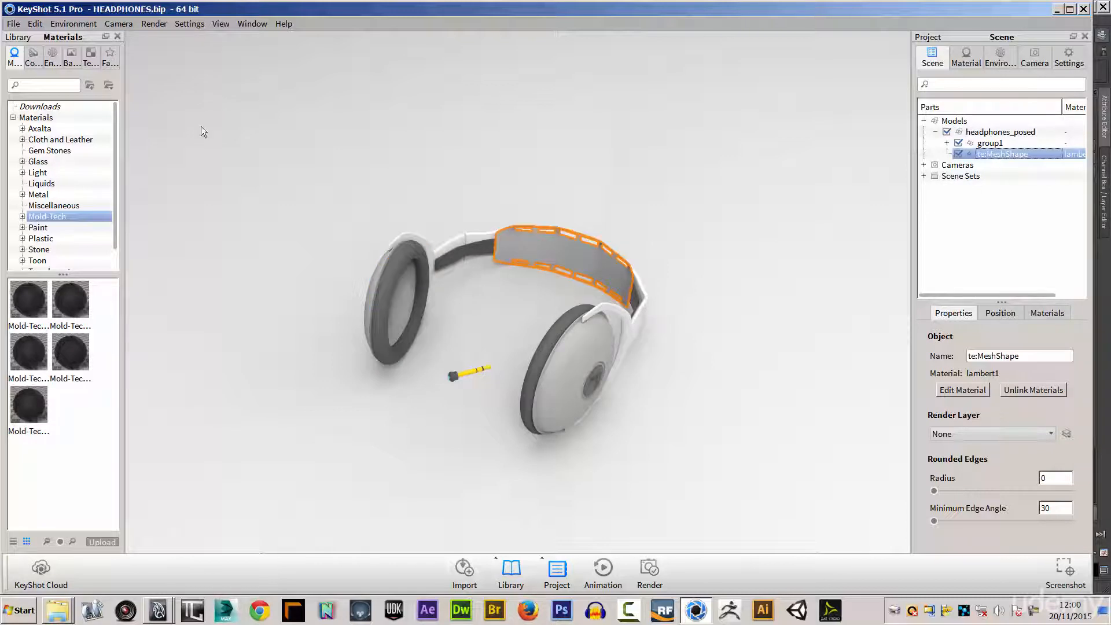
click(14, 28)
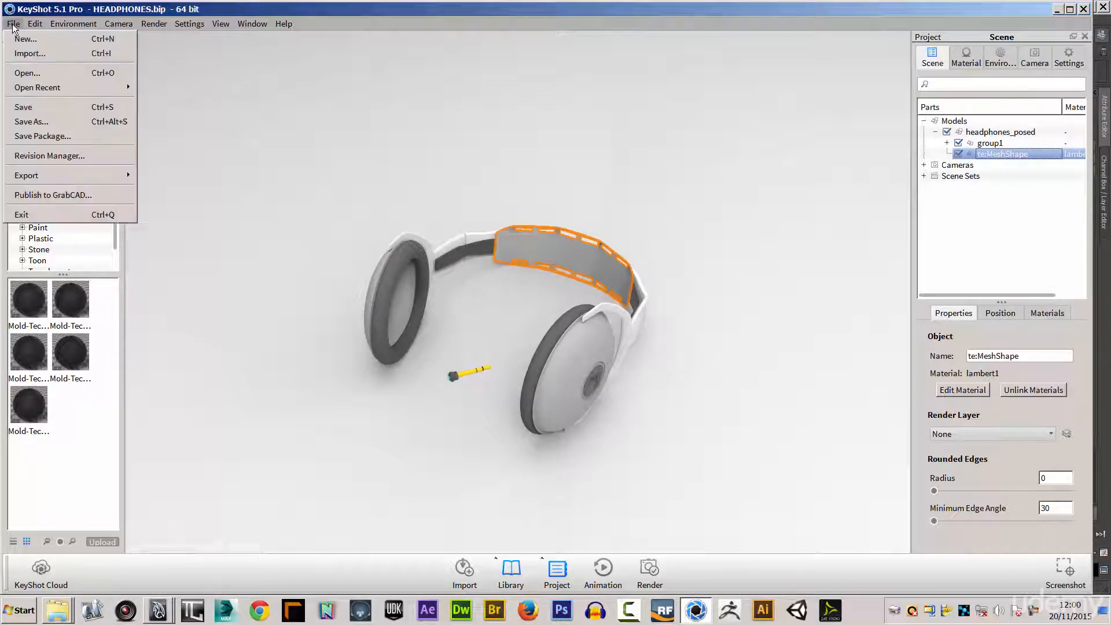
click(19, 37)
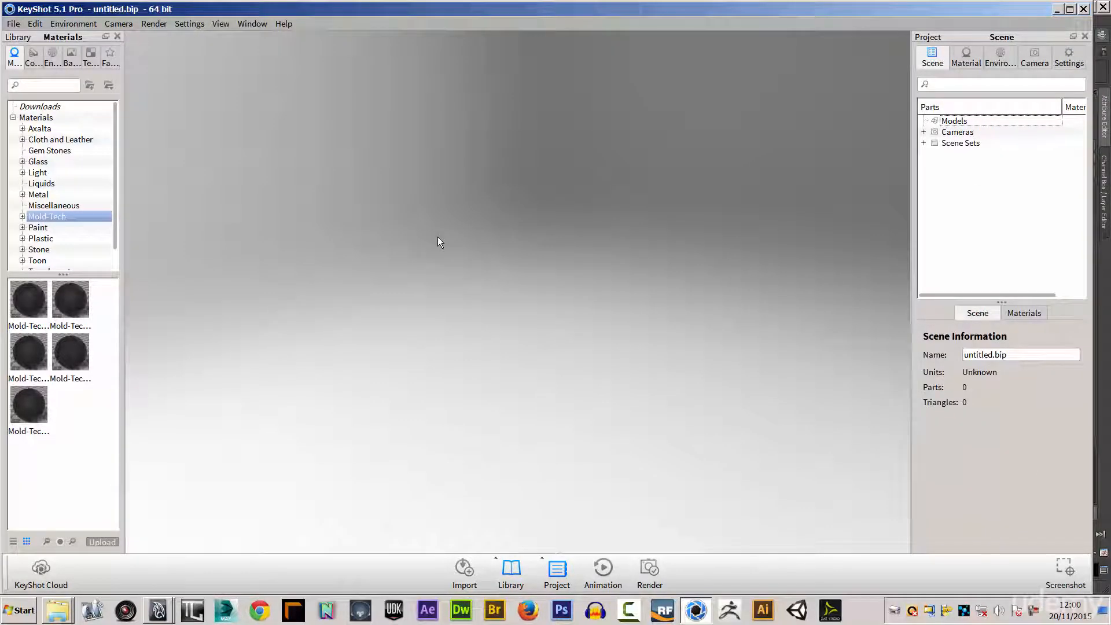
Import headphones_posed.mb from the scenes folder with Snap to Ground enabled and Y as the up orientation.
click(14, 24)
click(23, 52)
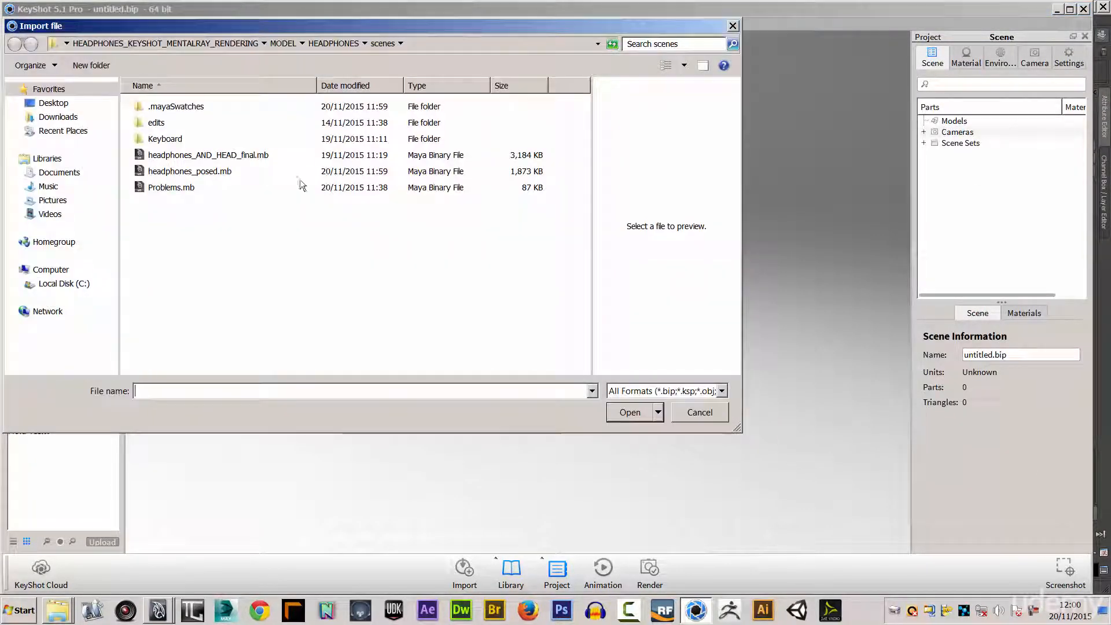
click(194, 172)
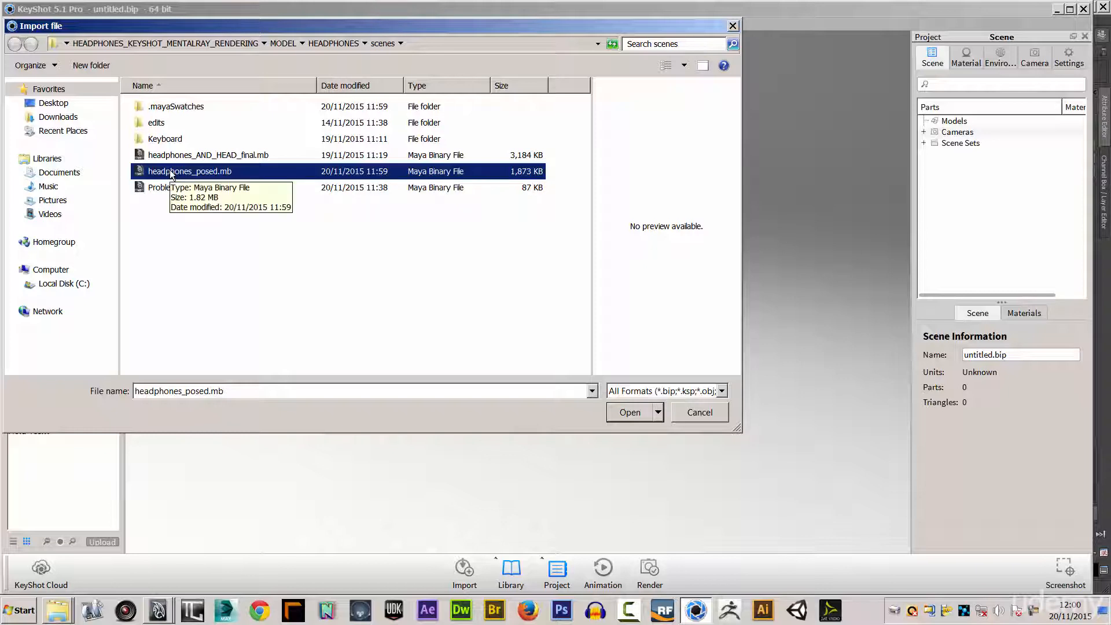
double_click(172, 172)
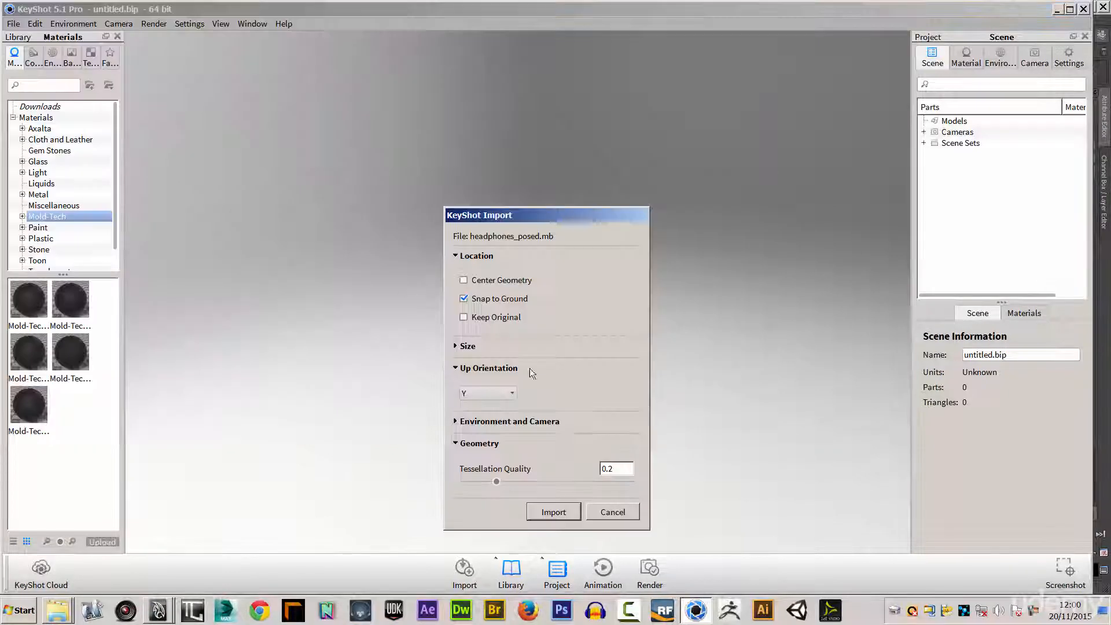
click(557, 510)
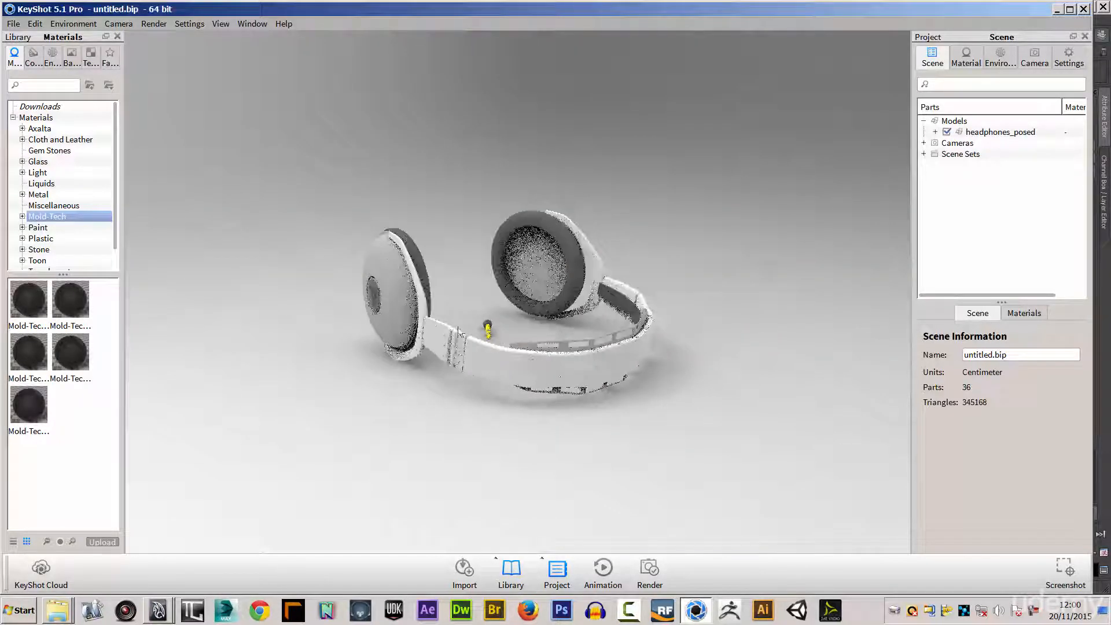
Expand the headphones_posed model and check which parts the GEO, PLUG and HEADPHONES groups contain.
click(568, 342)
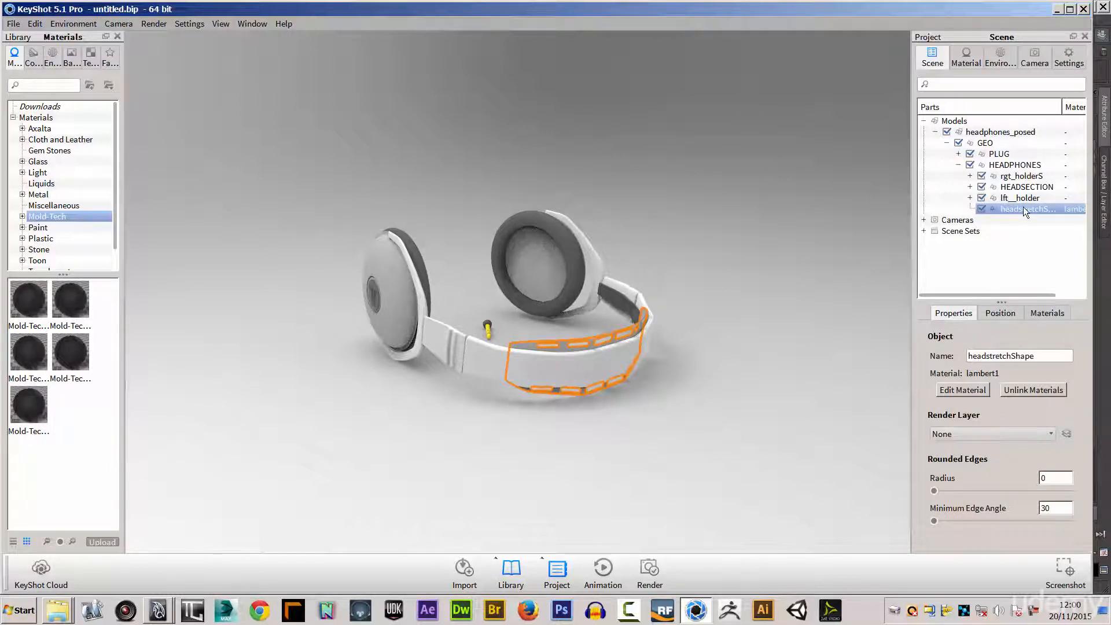
click(985, 143)
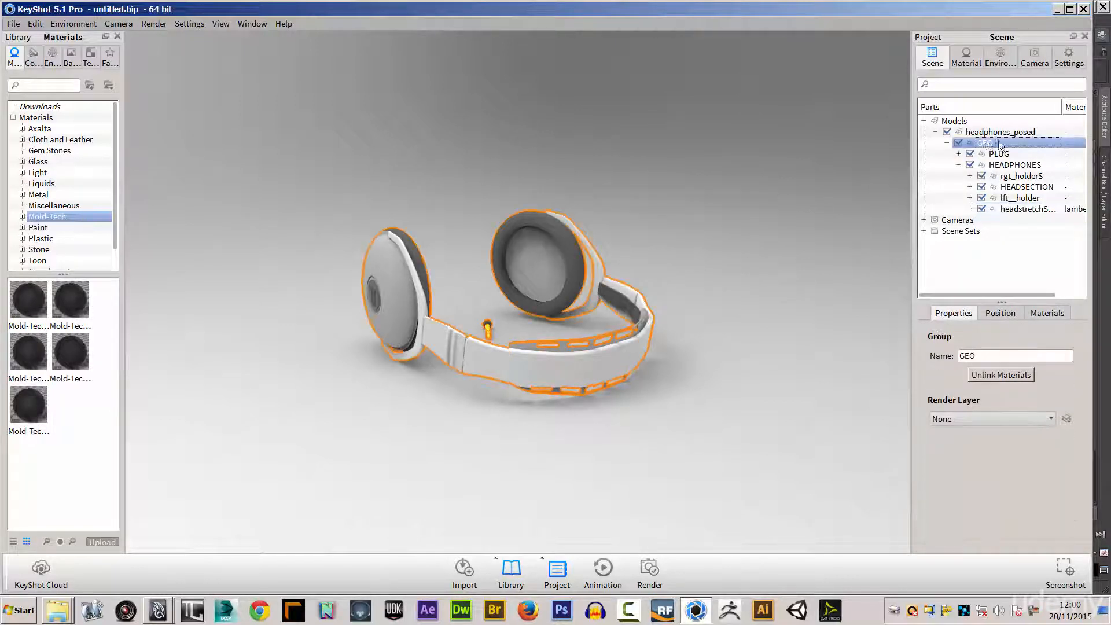
click(997, 154)
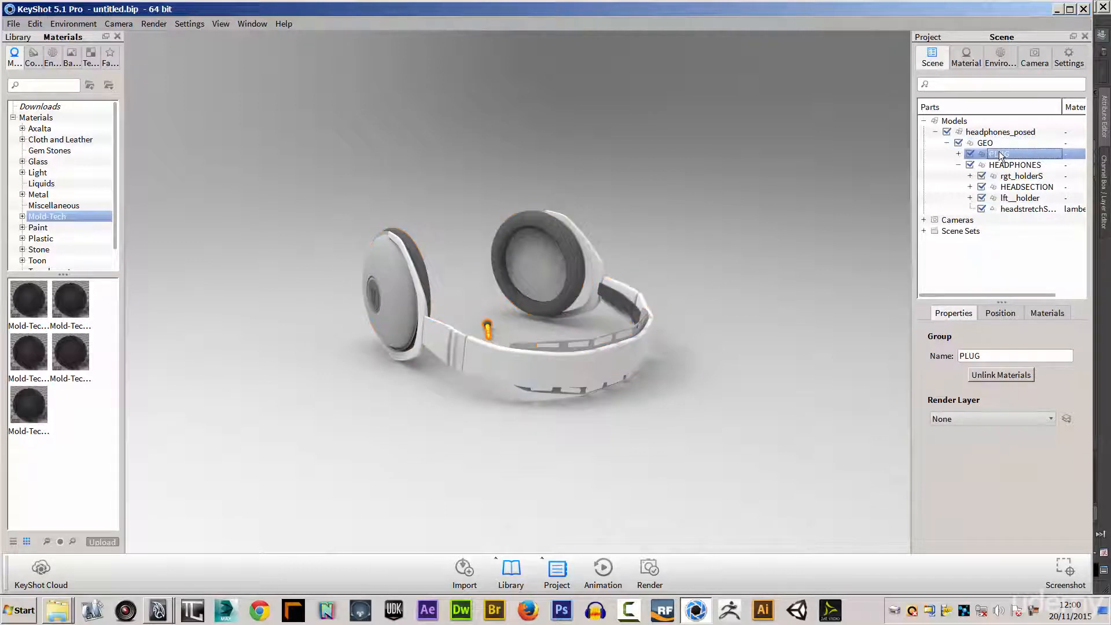
key(Down)
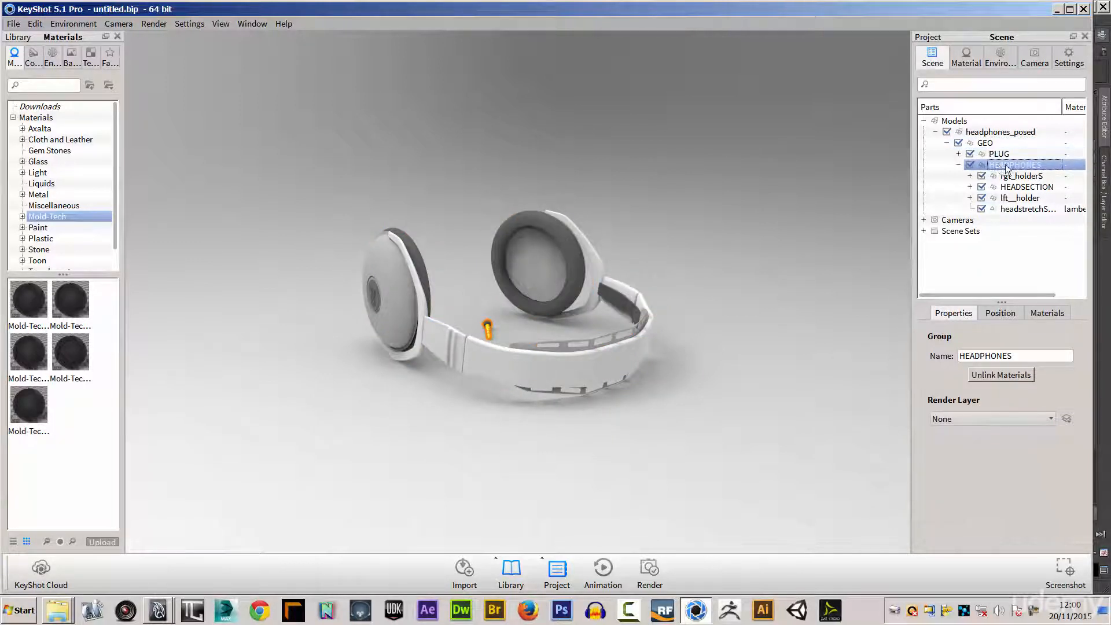
Save the scene as HEADPHONES.bip in the HEADPHONES_KEYSHOT_MENTALRAY_RENDERING project's MODEL > KEYSHOT folder, replacing the existing file.
click(13, 24)
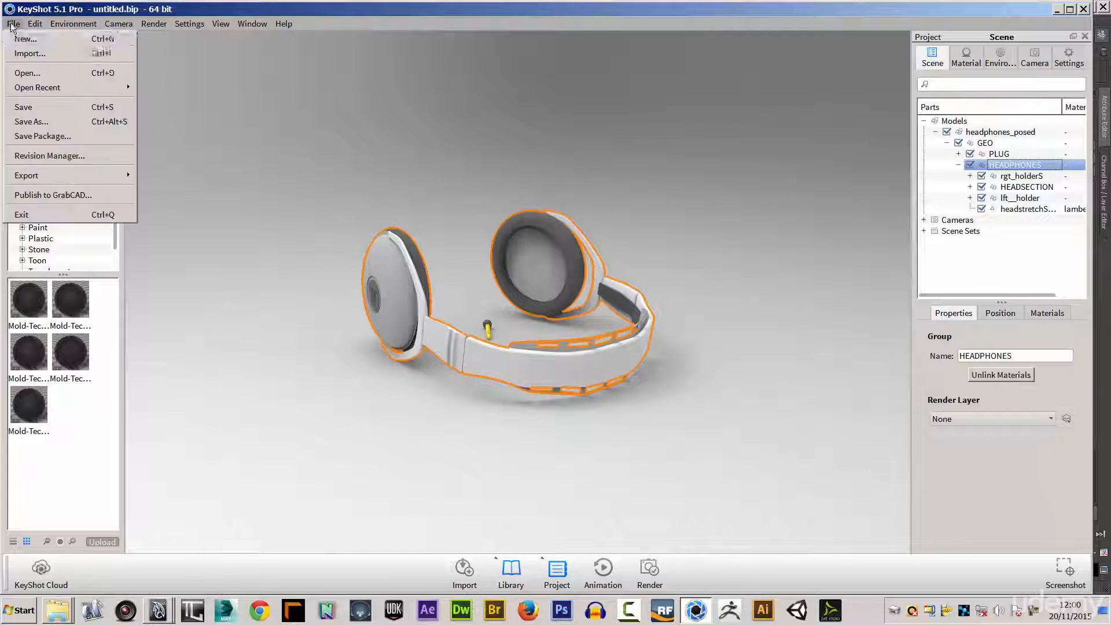
click(26, 106)
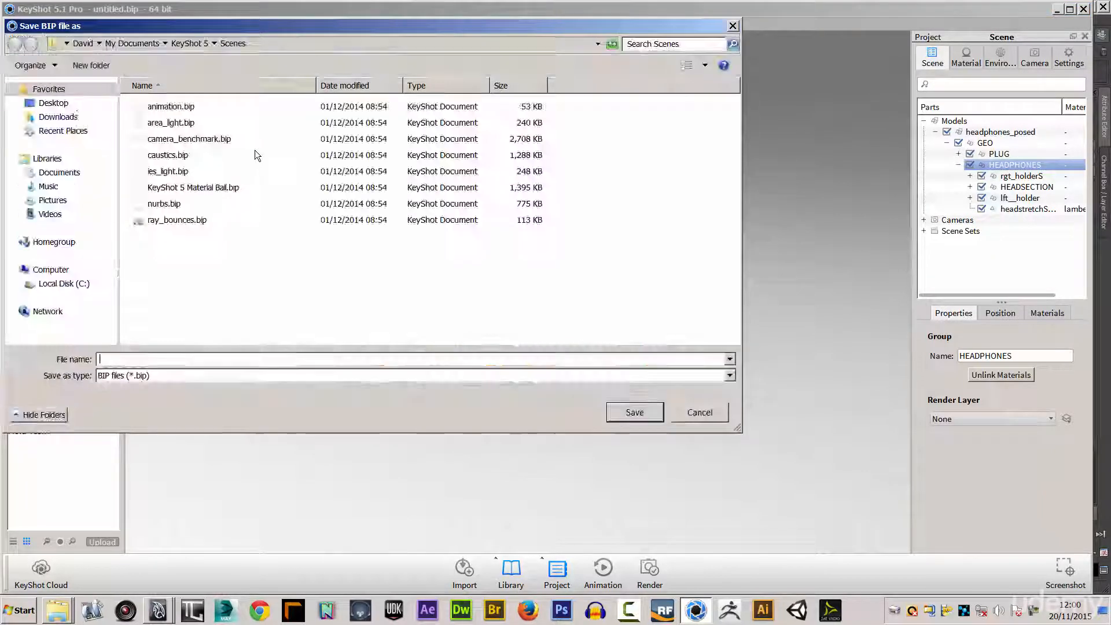
click(54, 103)
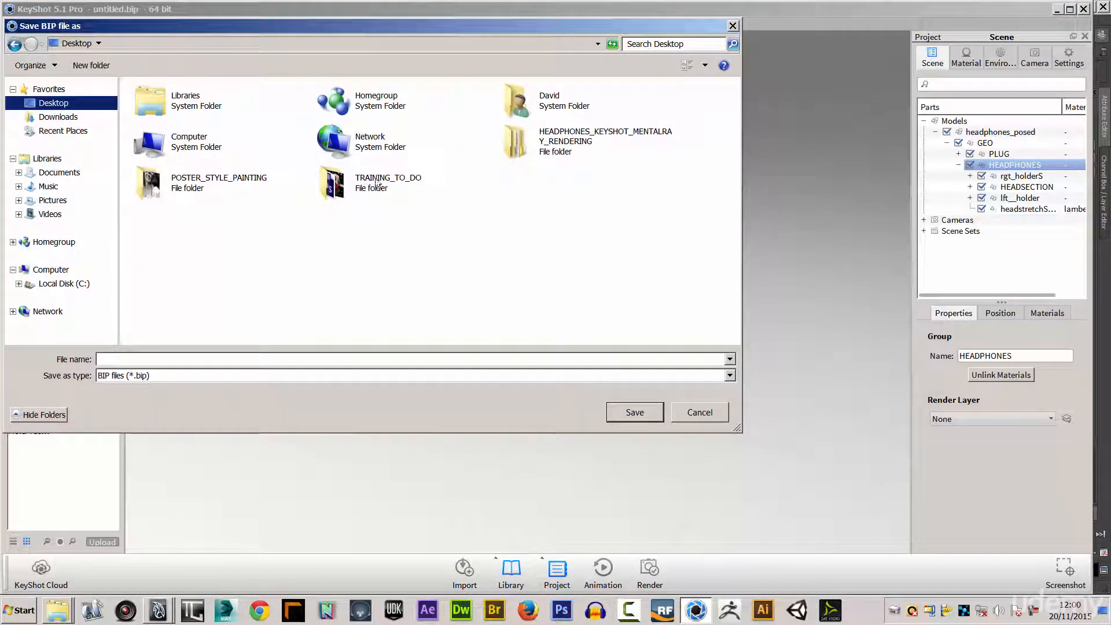
double_click(590, 143)
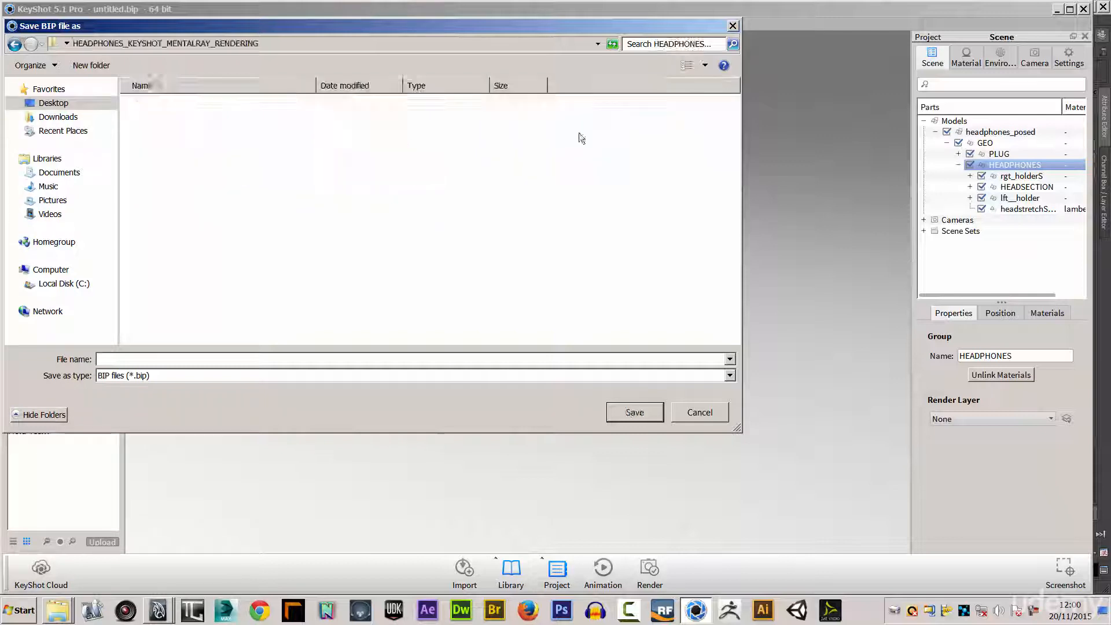
double_click(159, 109)
double_click(164, 123)
click(166, 109)
click(635, 414)
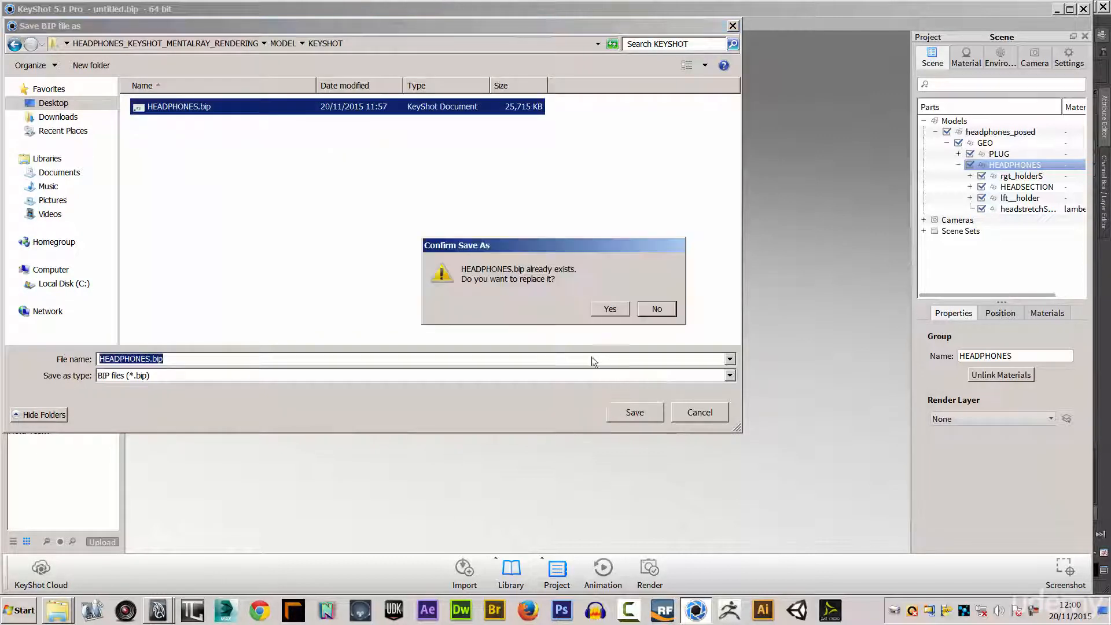
click(608, 308)
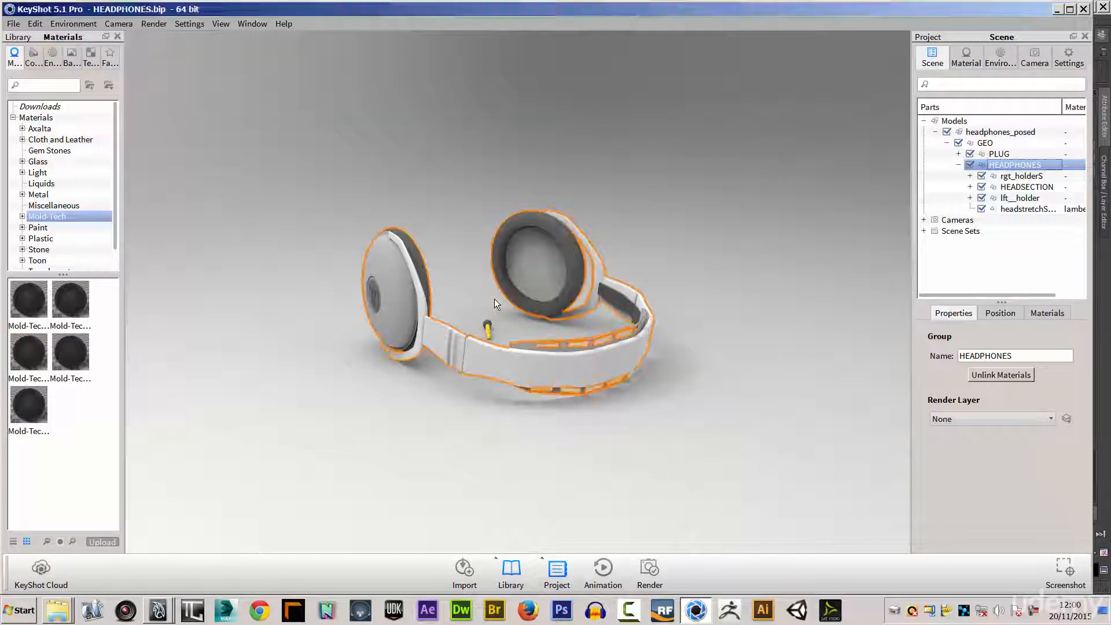
Select the RGT_SHELL ear cup part and review the materials used in the scene.
drag(355, 367, 527, 339)
click(526, 339)
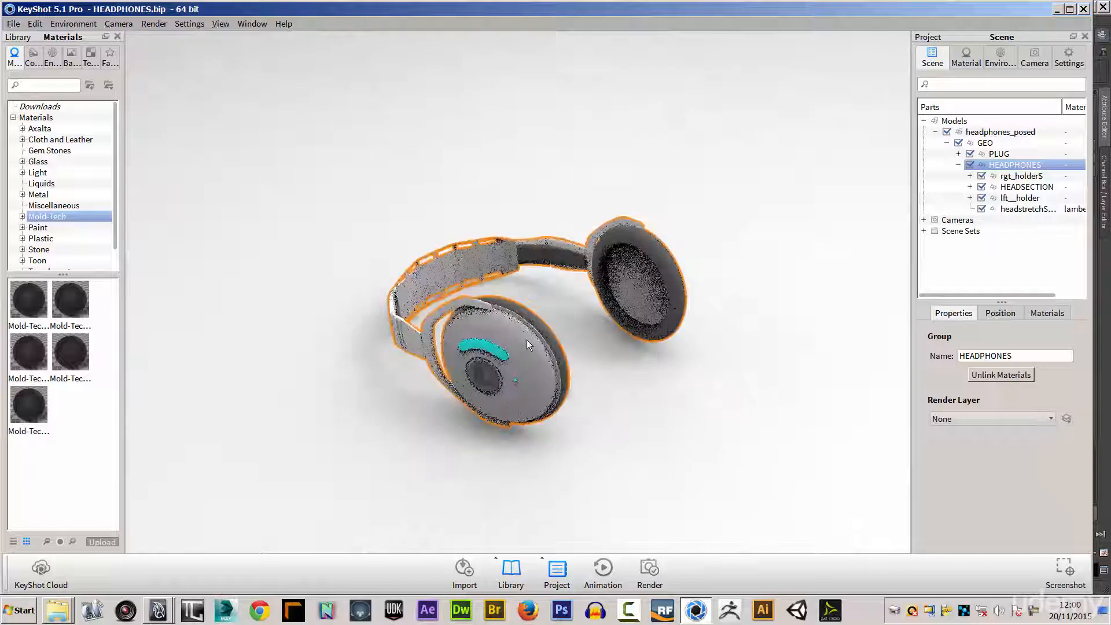
click(1054, 313)
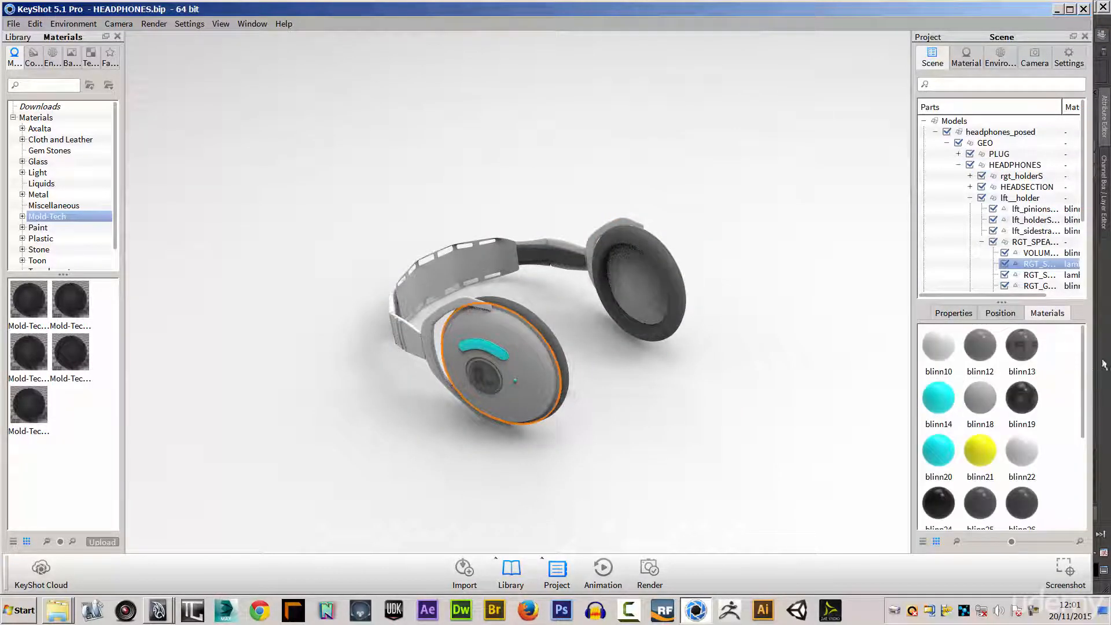
drag(1083, 371, 1052, 326)
Try a Mold-Tech material on the RGT_SHELL ear cup, inspect the linked parts and undo the assignment.
alt+right_drag(297, 373, 661, 431)
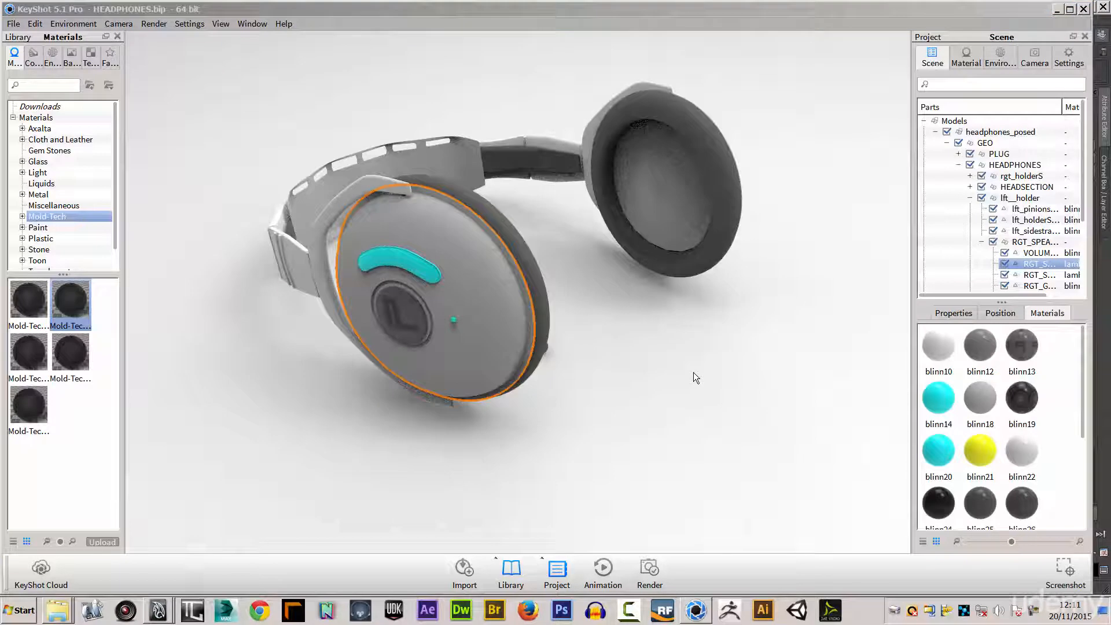
mouse_move(603, 330)
mouse_down()
mouse_move(439, 356)
mouse_move(392, 324)
mouse_move(615, 346)
mouse_move(644, 325)
mouse_move(662, 340)
mouse_move(523, 314)
mouse_move(547, 304)
mouse_move(610, 311)
mouse_up()
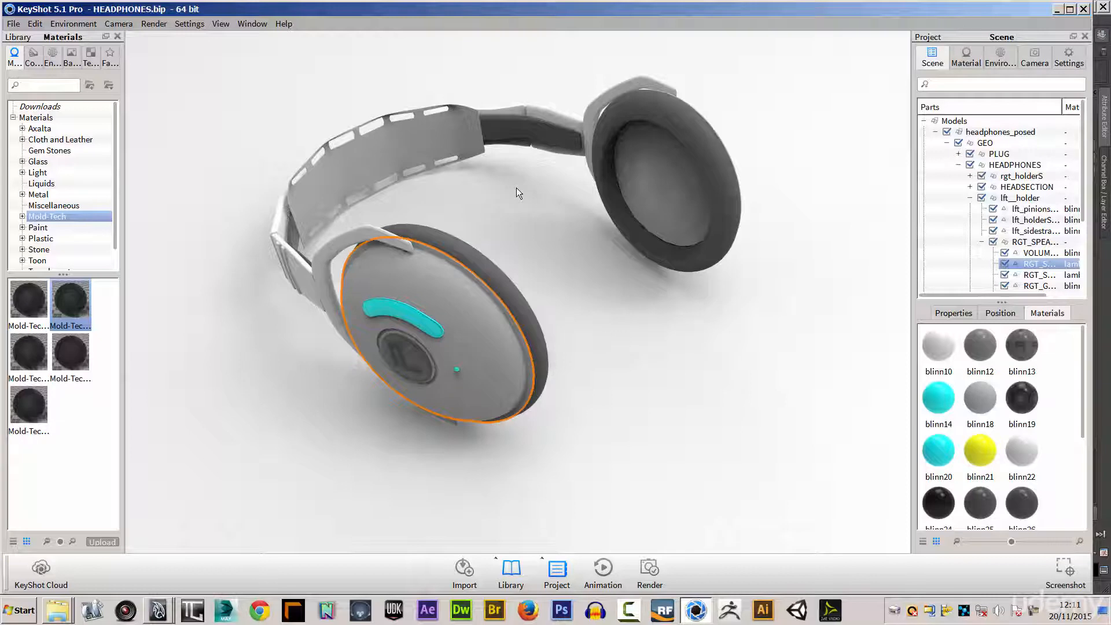
drag(687, 333, 284, 314)
drag(30, 303, 452, 278)
drag(409, 188, 817, 199)
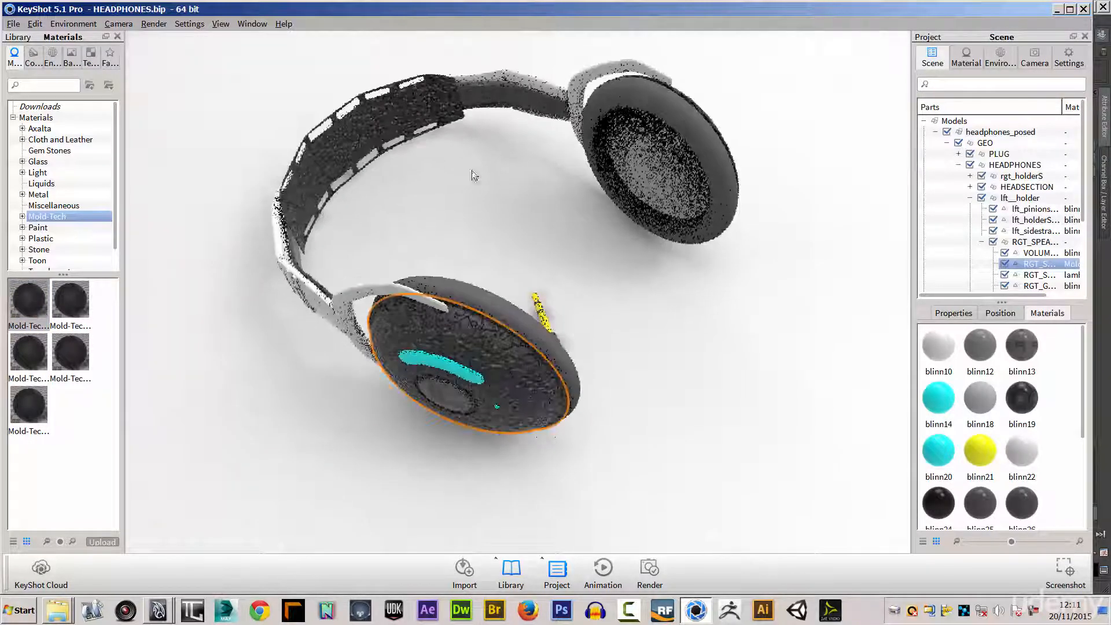
drag(519, 180, 374, 265)
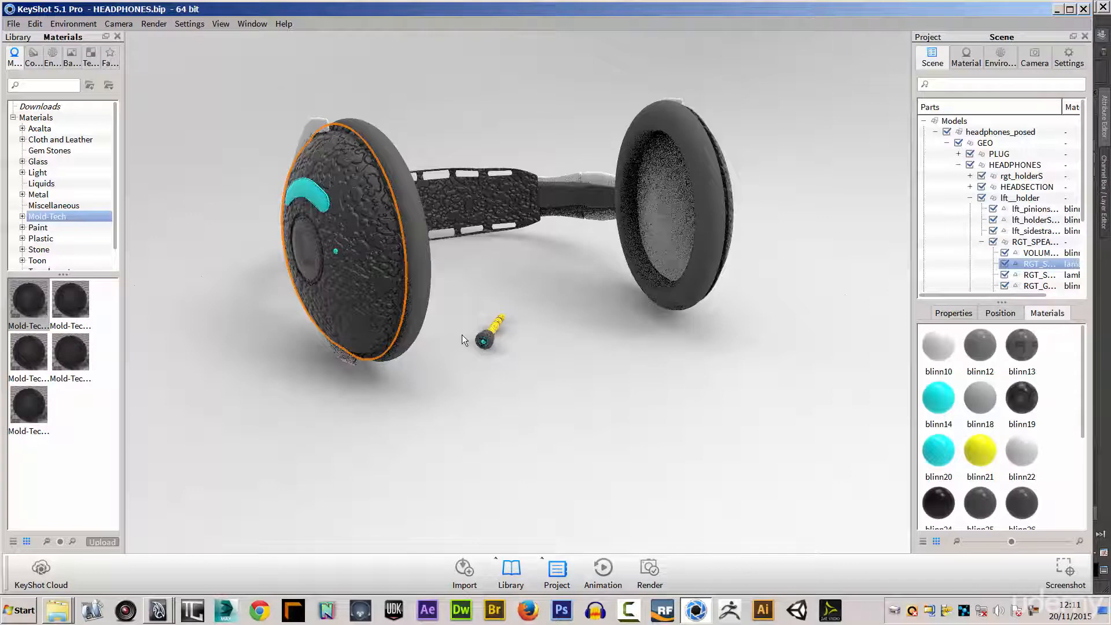
key(ctrl+z)
Unlink the inner headband part's material and try the first Mold-Tech material on that part alone.
drag(481, 288, 555, 382)
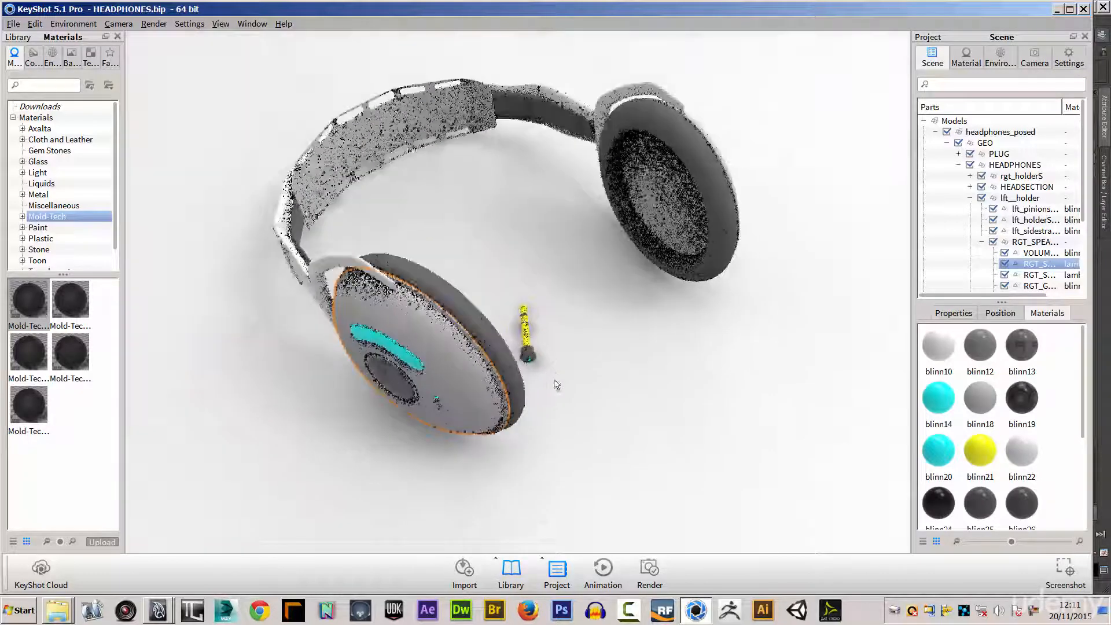
drag(39, 311, 333, 176)
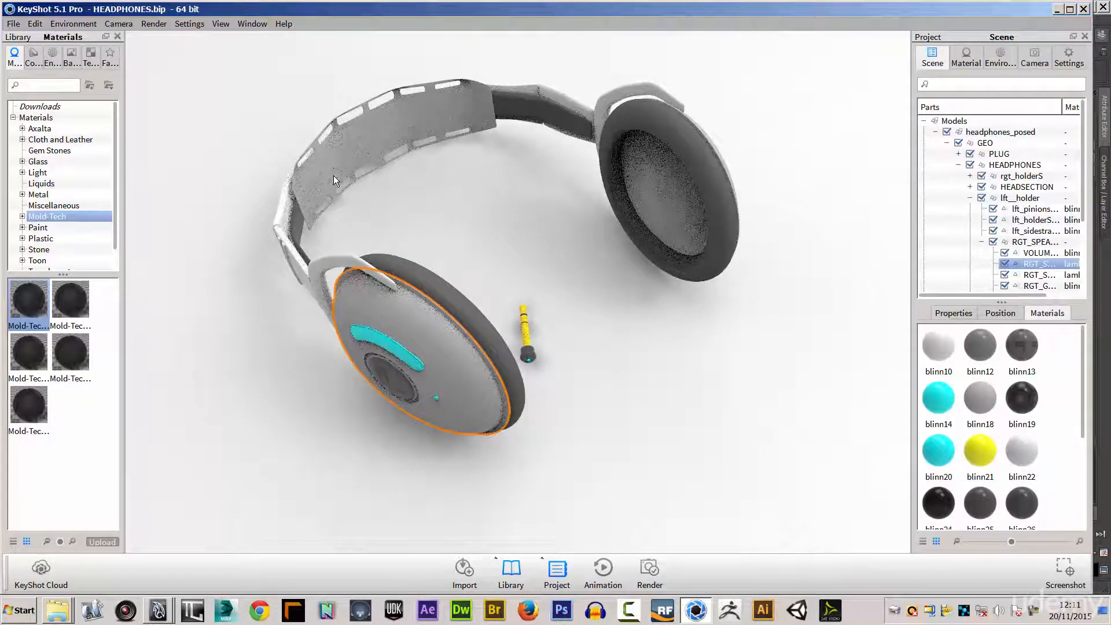
mouse_move(426, 228)
mouse_down()
mouse_move(359, 227)
mouse_move(544, 212)
mouse_move(416, 208)
mouse_up()
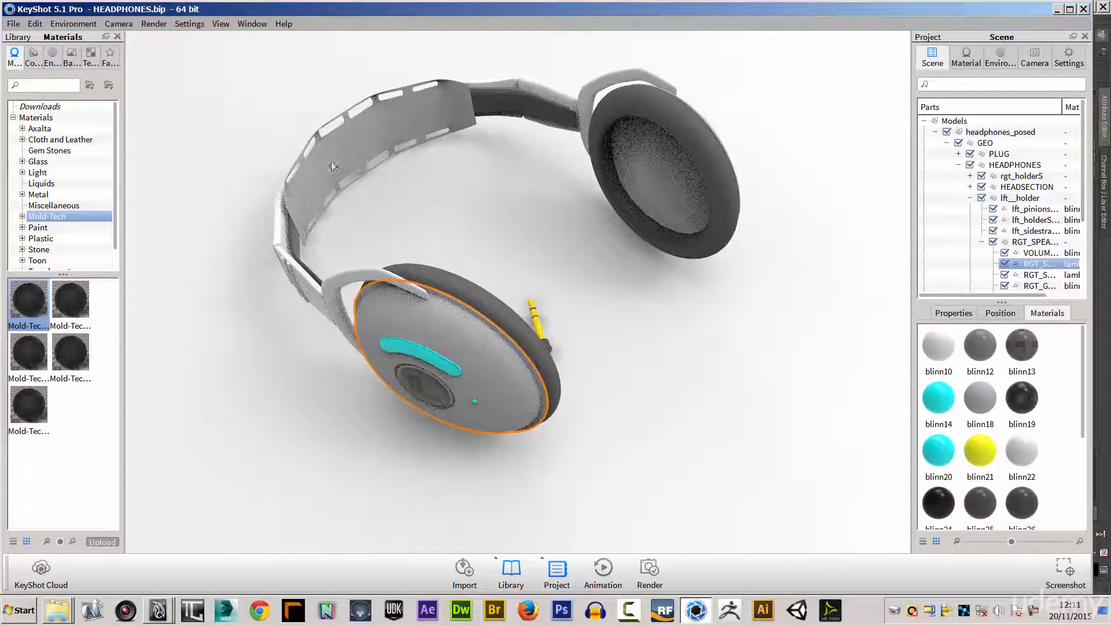
right_click(341, 153)
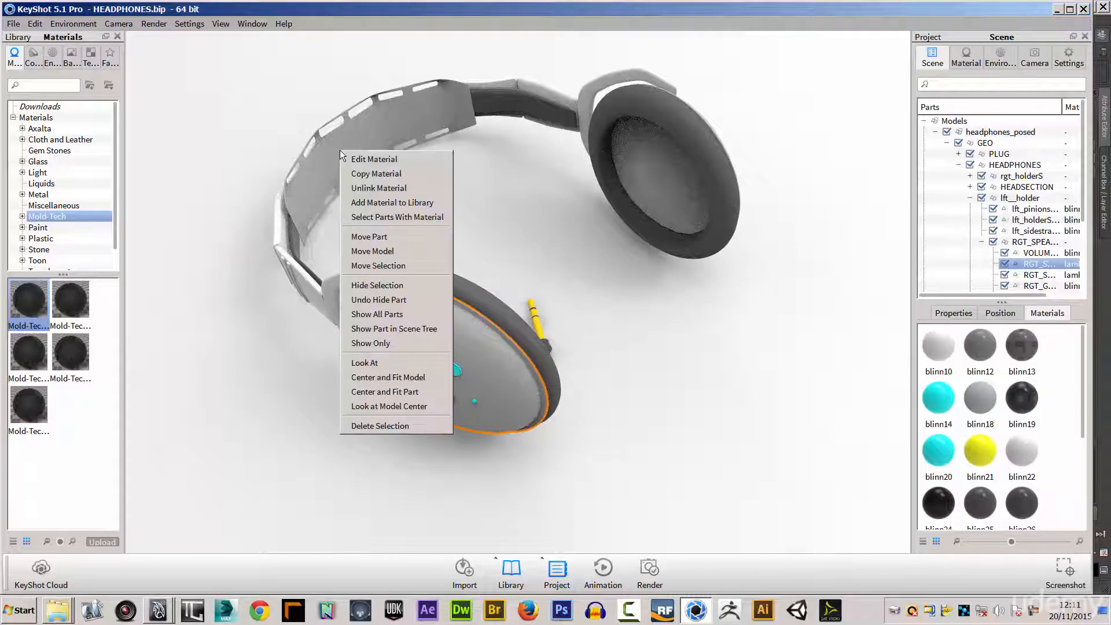
click(377, 189)
drag(29, 299, 325, 155)
drag(587, 231, 576, 297)
right_click(576, 297)
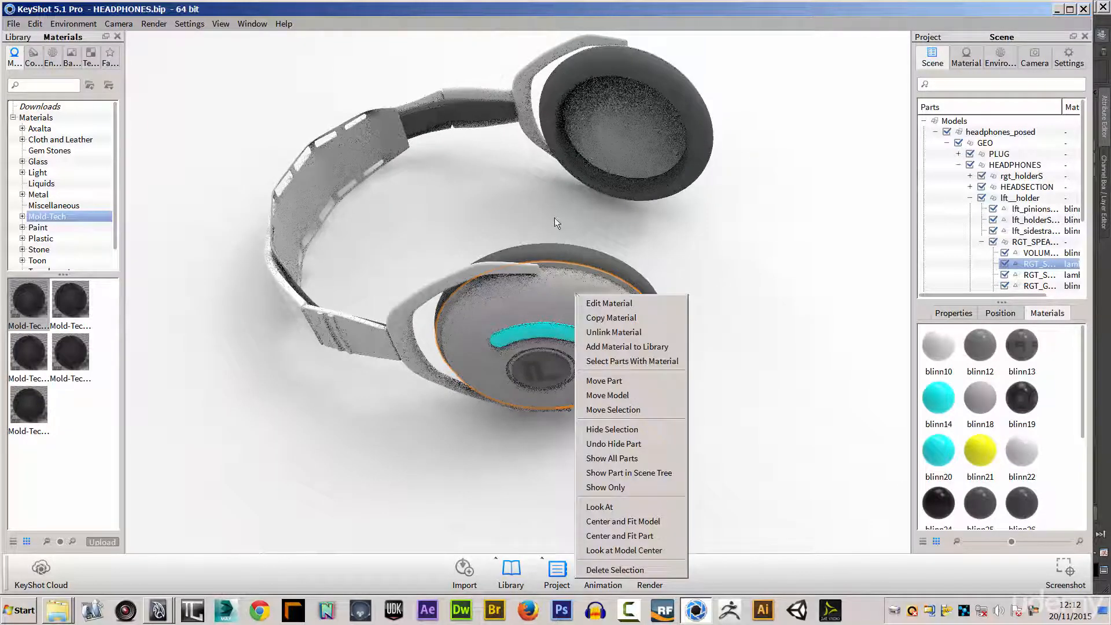
click(670, 234)
drag(669, 234, 452, 323)
drag(385, 231, 375, 269)
drag(532, 218, 511, 212)
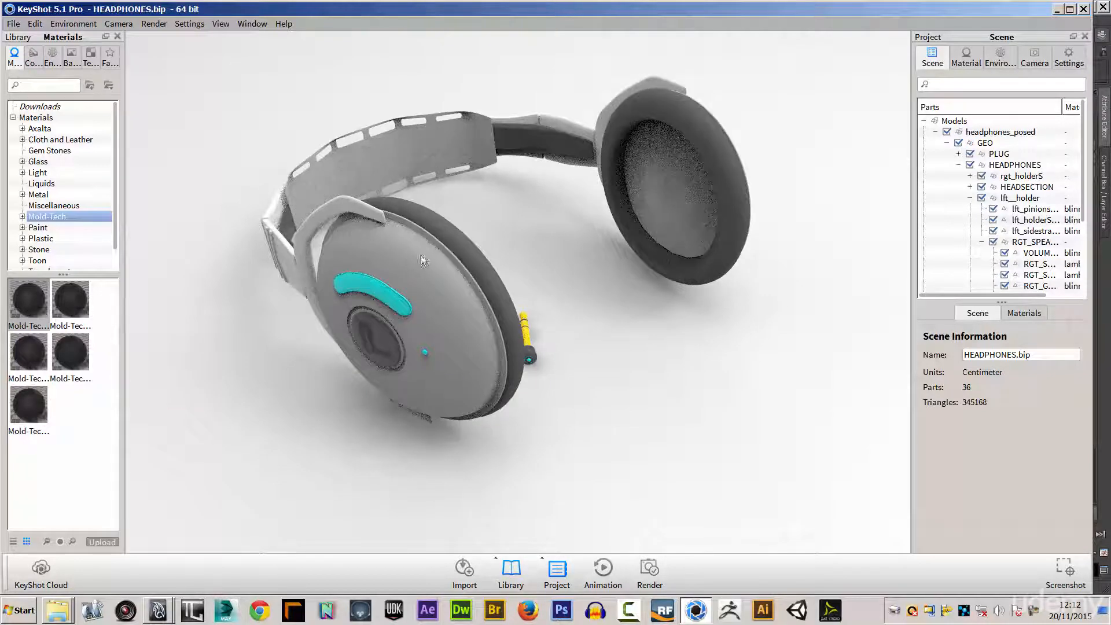
Select the RGT_SHELL ear cup part, look over the project window options and locate the part in the scene tree.
click(376, 246)
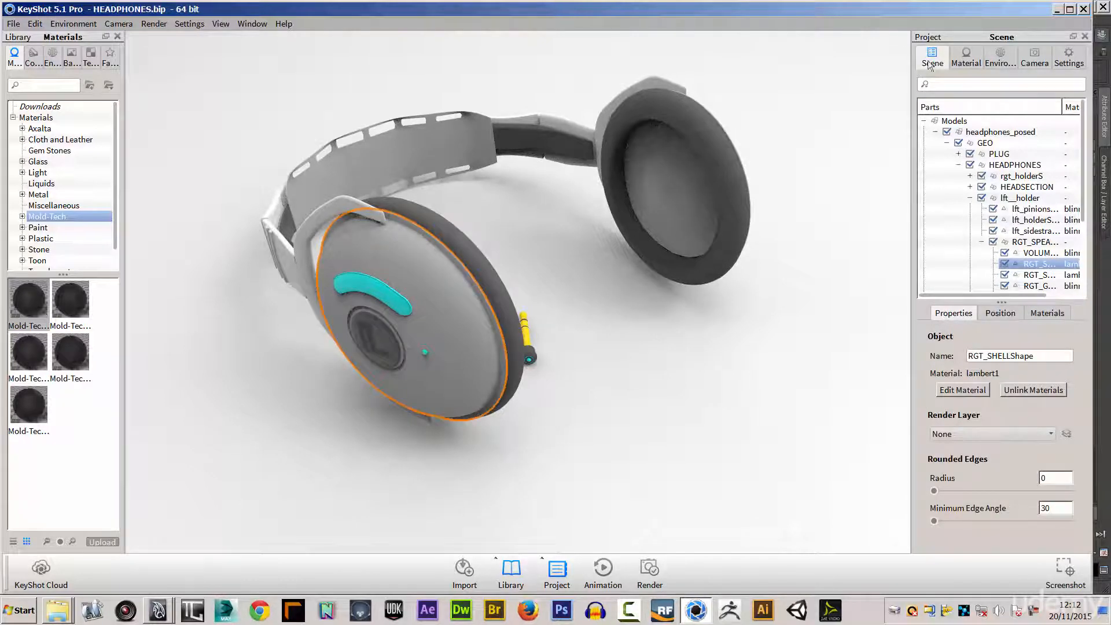
click(259, 24)
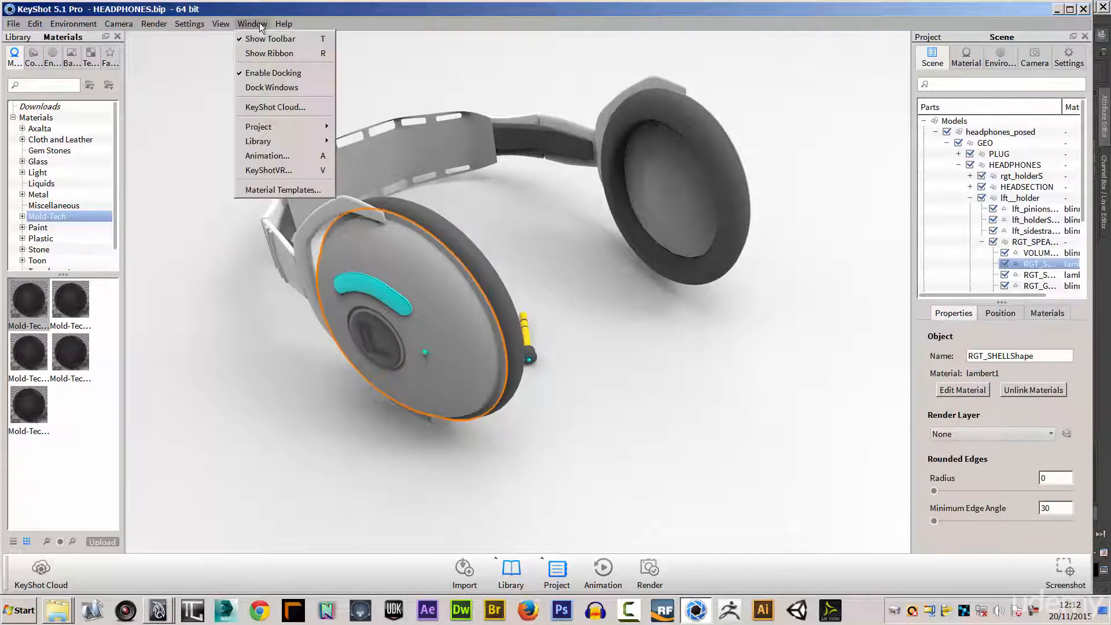
mouse_move(281, 126)
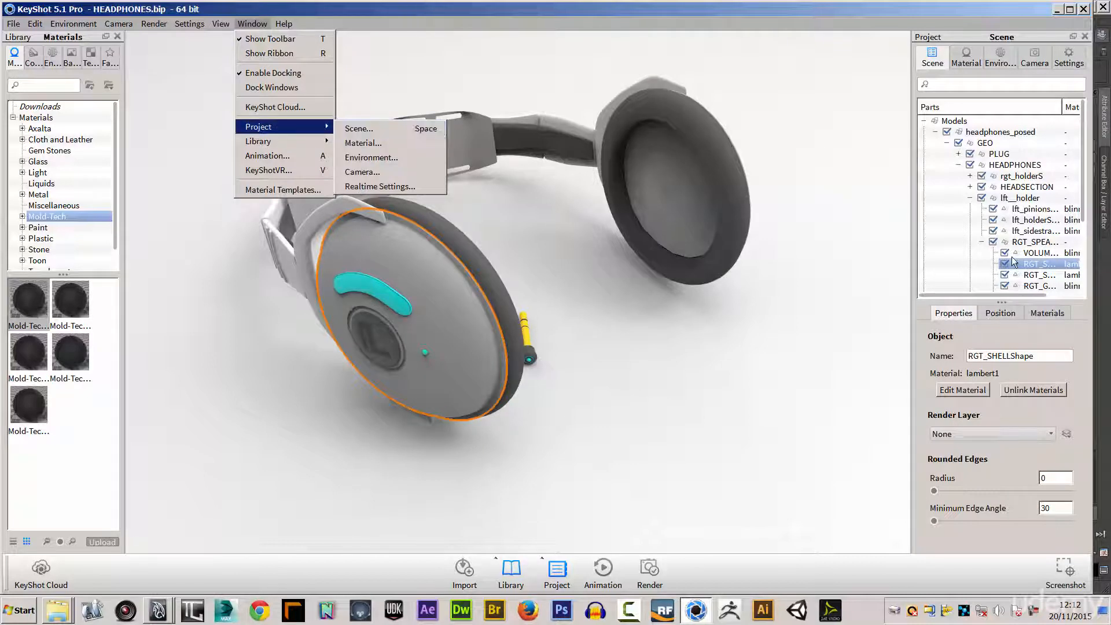
click(1033, 267)
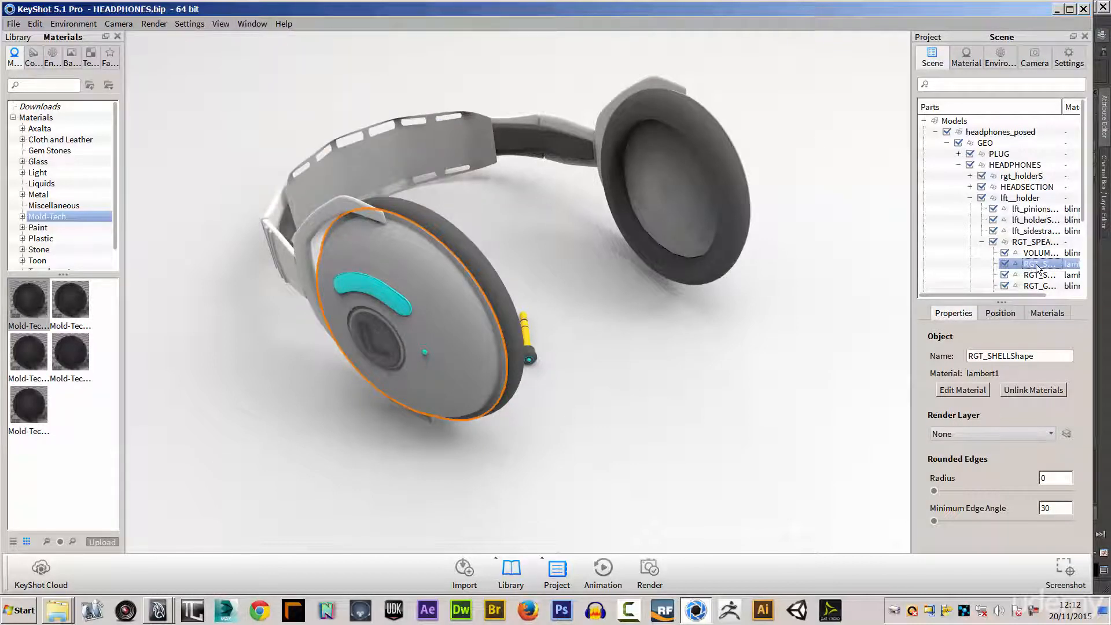
Hide the headphones_posed model except for the RGT_SHELL ear cup part and the PLUG group.
click(947, 132)
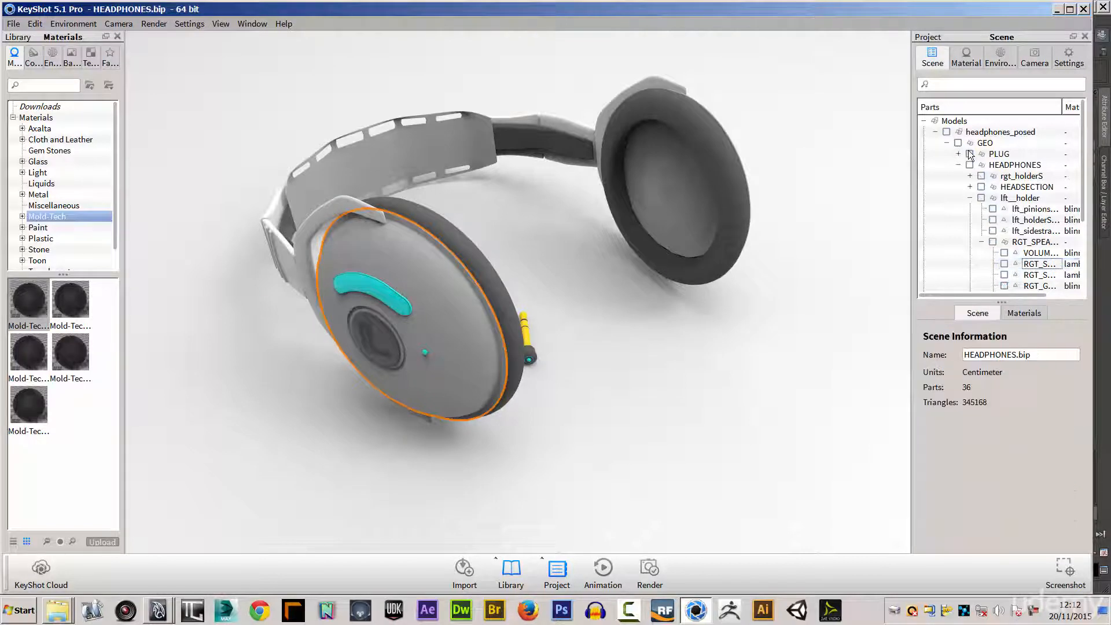
click(1004, 265)
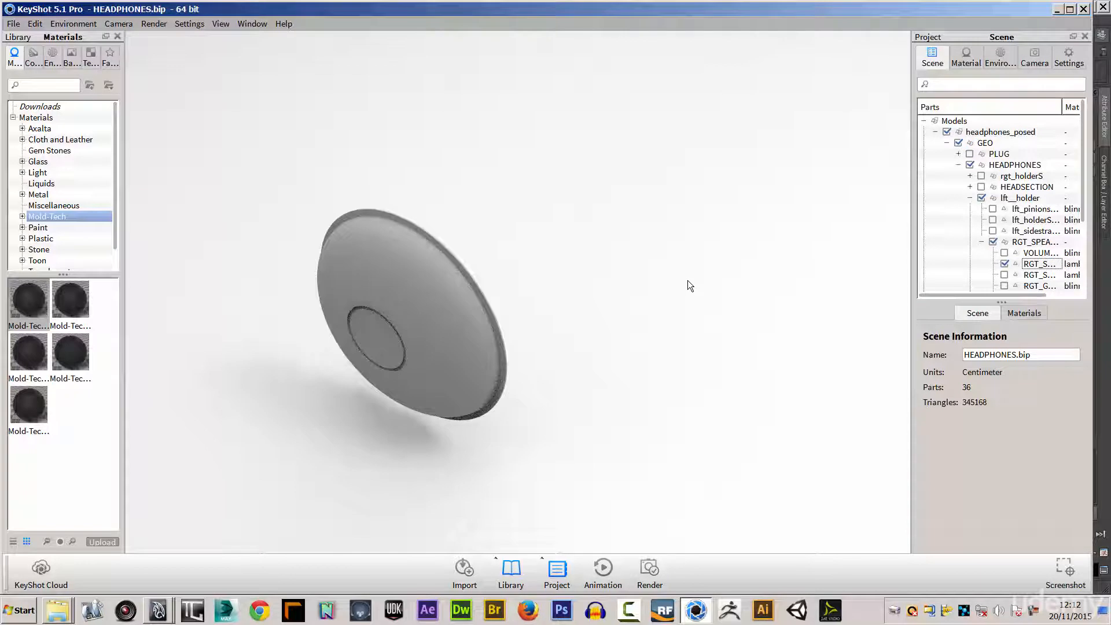
drag(694, 249, 407, 255)
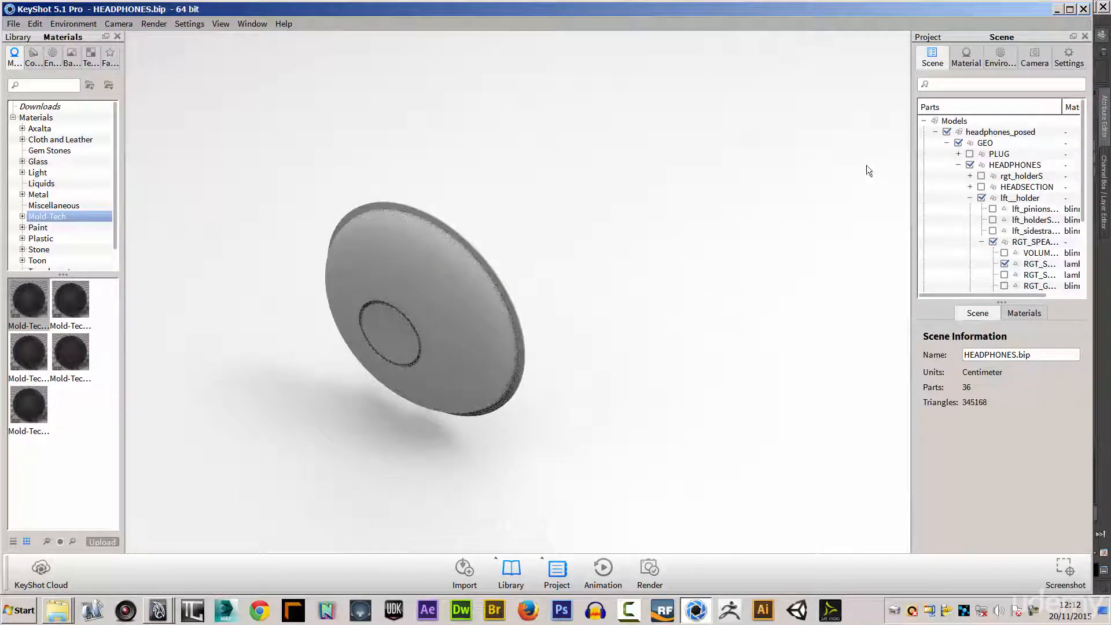
click(970, 154)
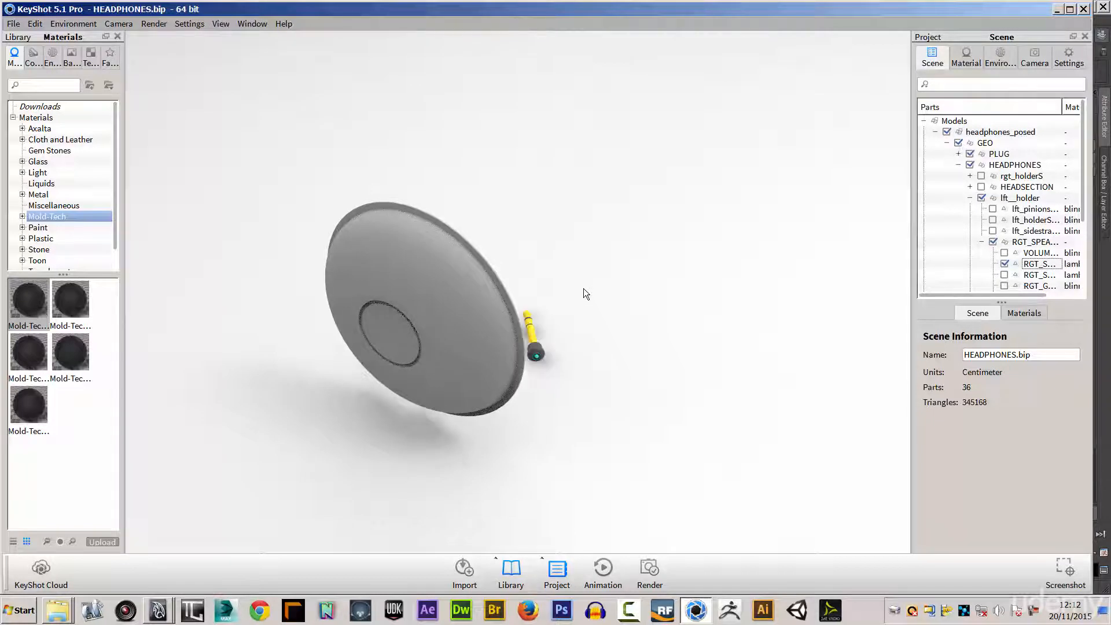
Show all parts of the headphones_posed model again.
click(948, 132)
click(948, 131)
drag(735, 283, 376, 293)
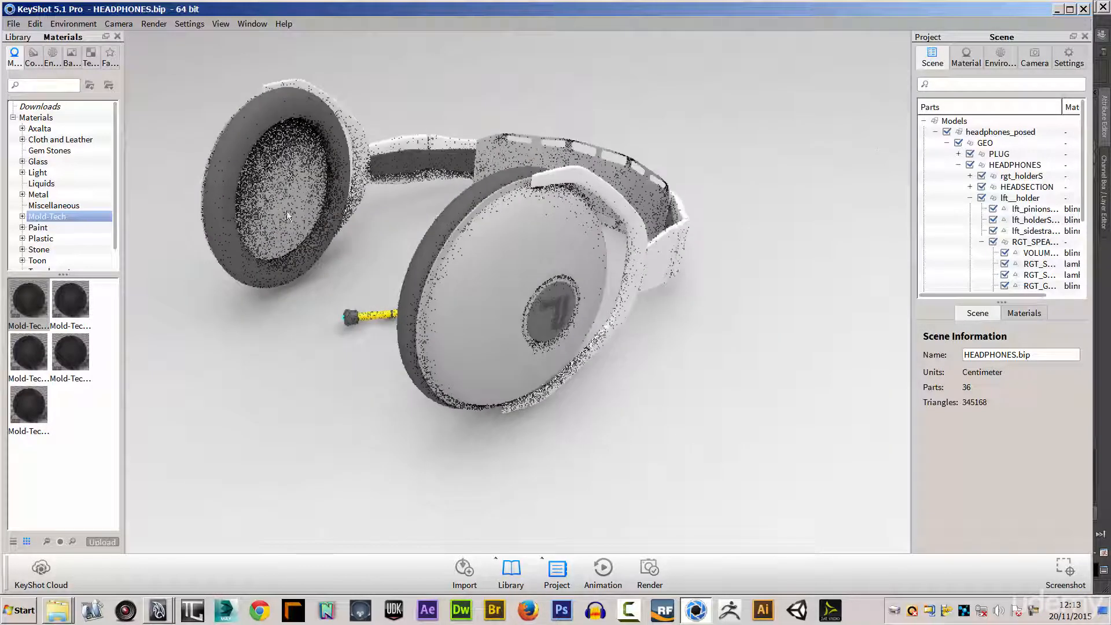
Hide the RGT_GRILL part of the lft_holder ear cup to expose the speaker behind it.
click(287, 162)
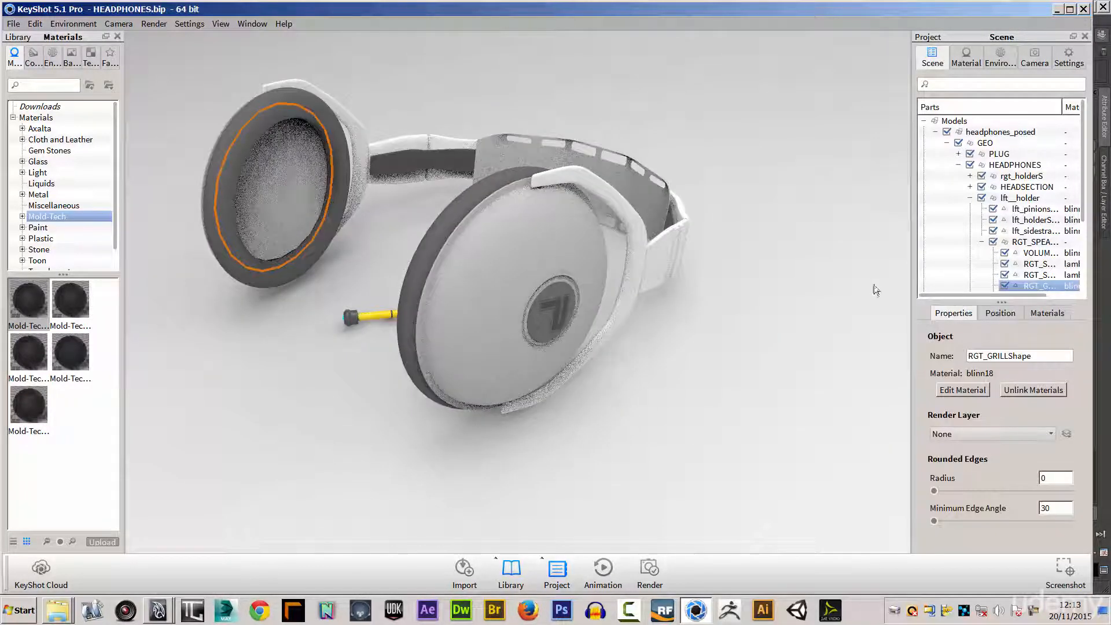
click(1005, 285)
drag(418, 238, 343, 247)
scroll(372, 188, up, 3)
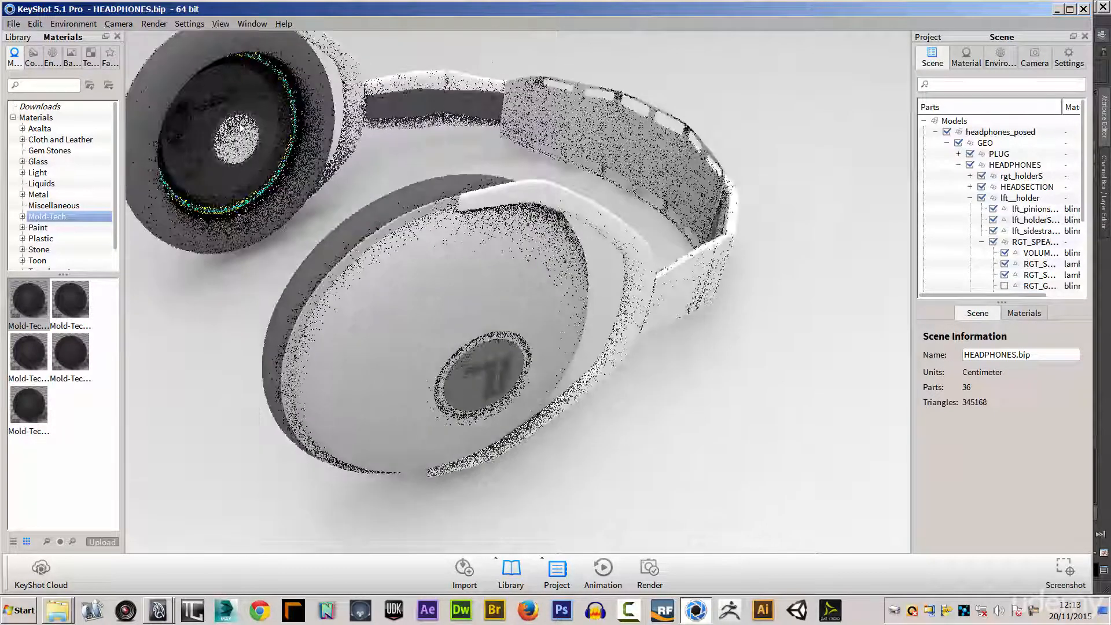
drag(300, 193, 739, 207)
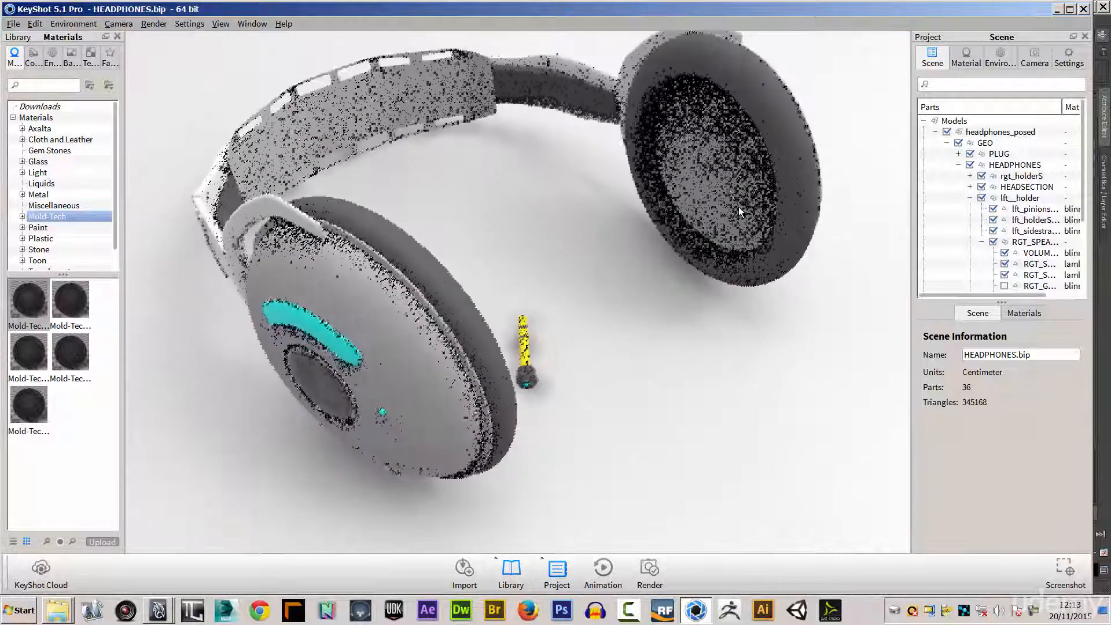
Hide the grill part of the rgt_holderS ear cup as well.
click(739, 207)
click(925, 262)
drag(799, 307, 671, 325)
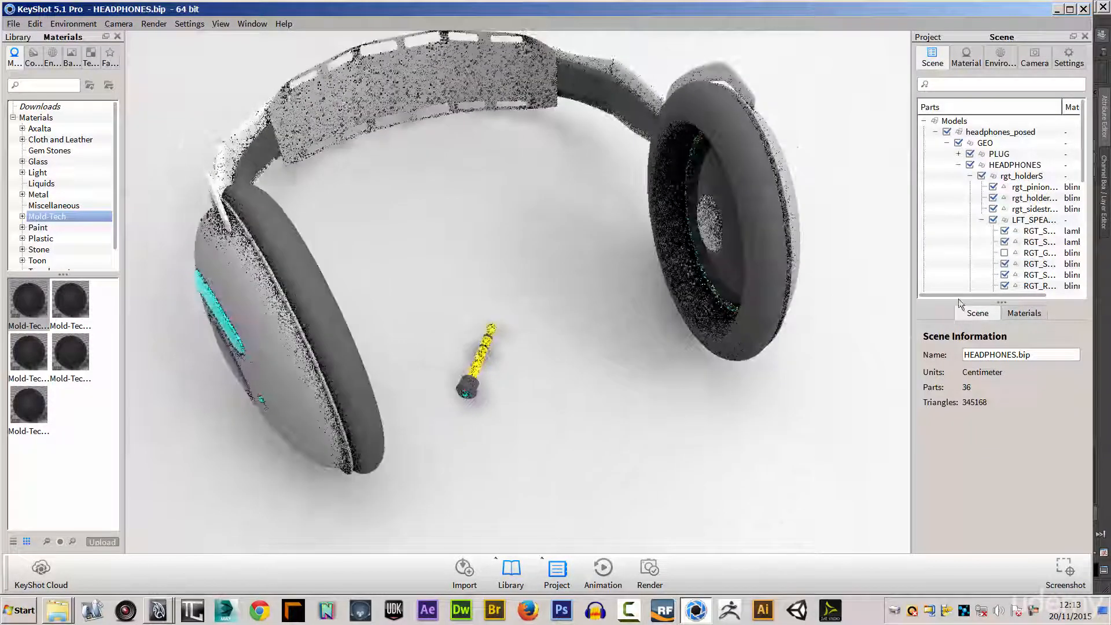
Turn the visibility of both ear cup grills back on.
drag(560, 289, 827, 260)
drag(1083, 177, 1082, 255)
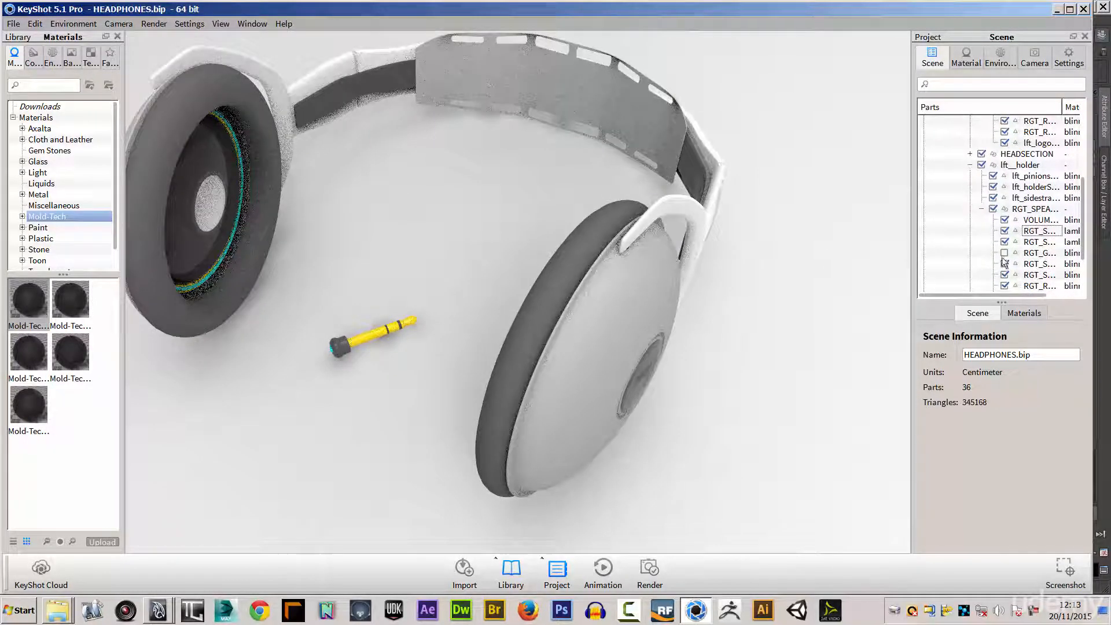
click(1005, 253)
drag(423, 204, 634, 214)
middle_drag(508, 200, 537, 254)
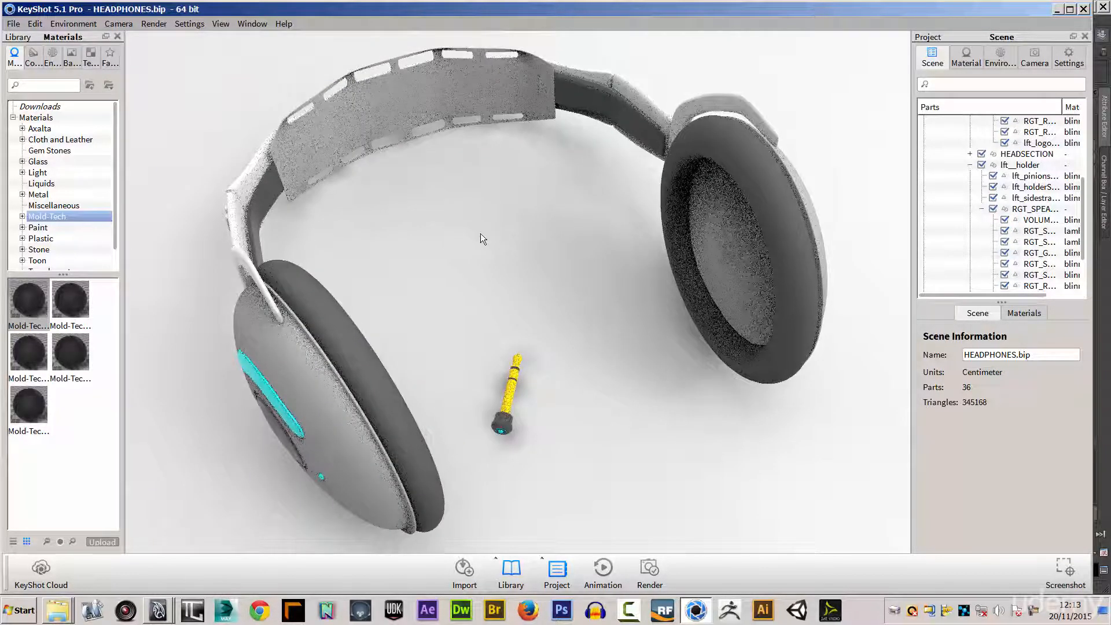
Examine the complete headphones and plug from different angles and distances.
drag(478, 220, 421, 222)
right_click(418, 220)
click(397, 218)
scroll(419, 213, up, 4)
scroll(420, 213, down, 5)
scroll(412, 212, up, 5)
scroll(412, 214, down, 5)
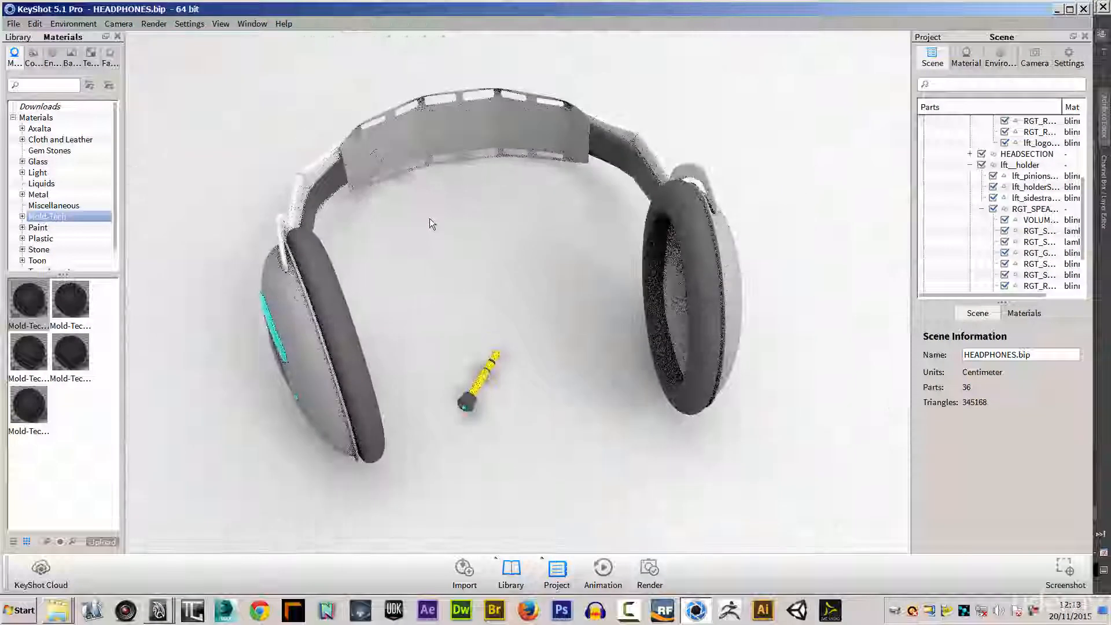
drag(550, 246, 442, 231)
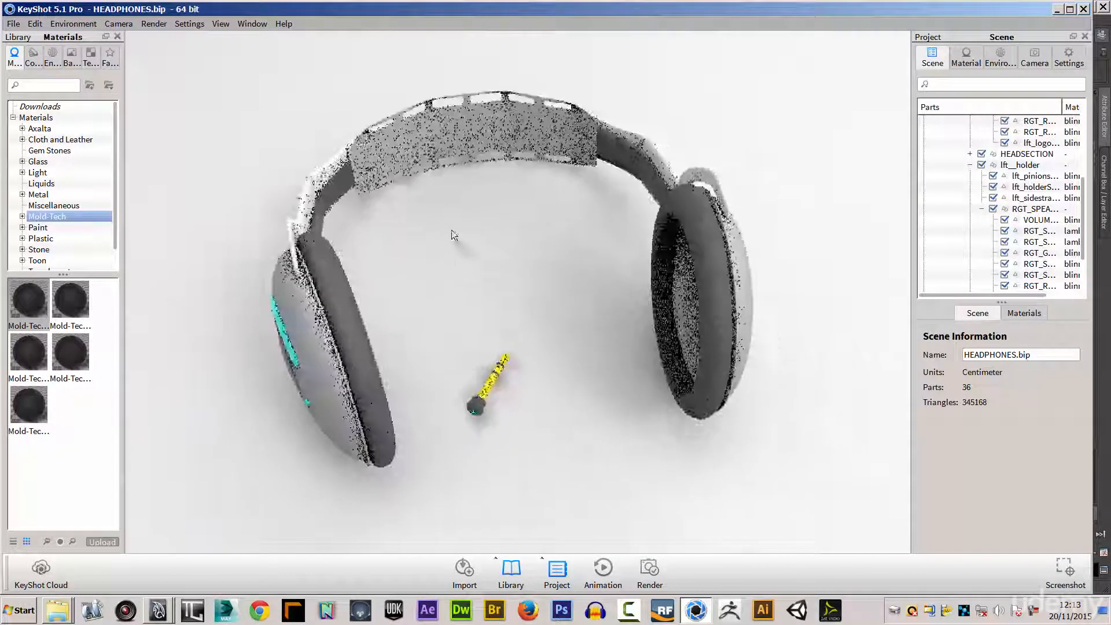
right_click(442, 238)
click(491, 204)
drag(491, 203, 478, 255)
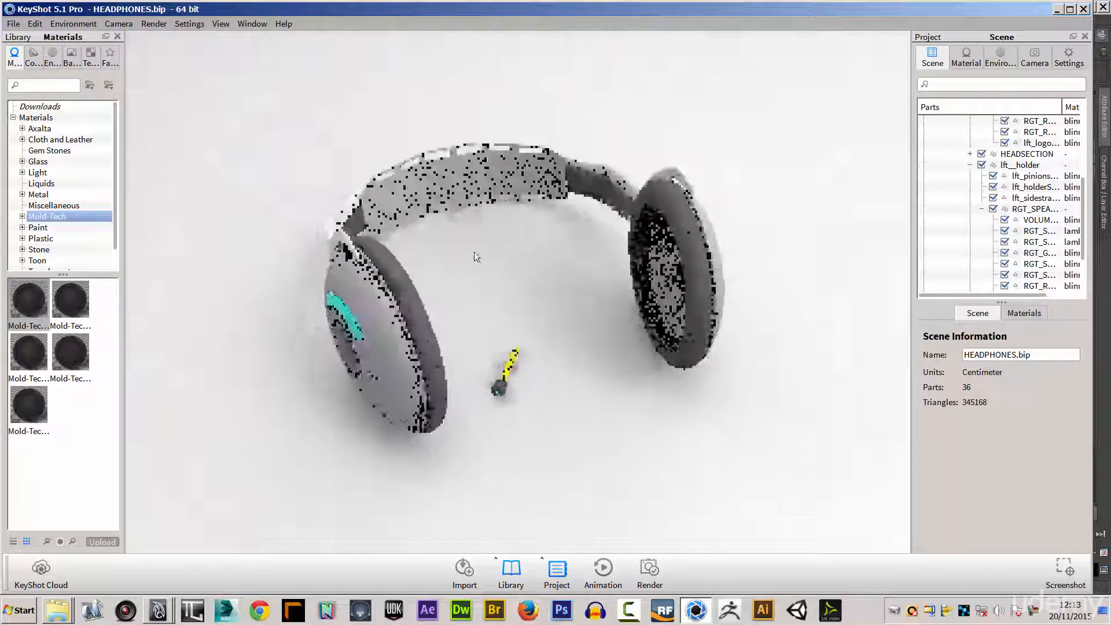